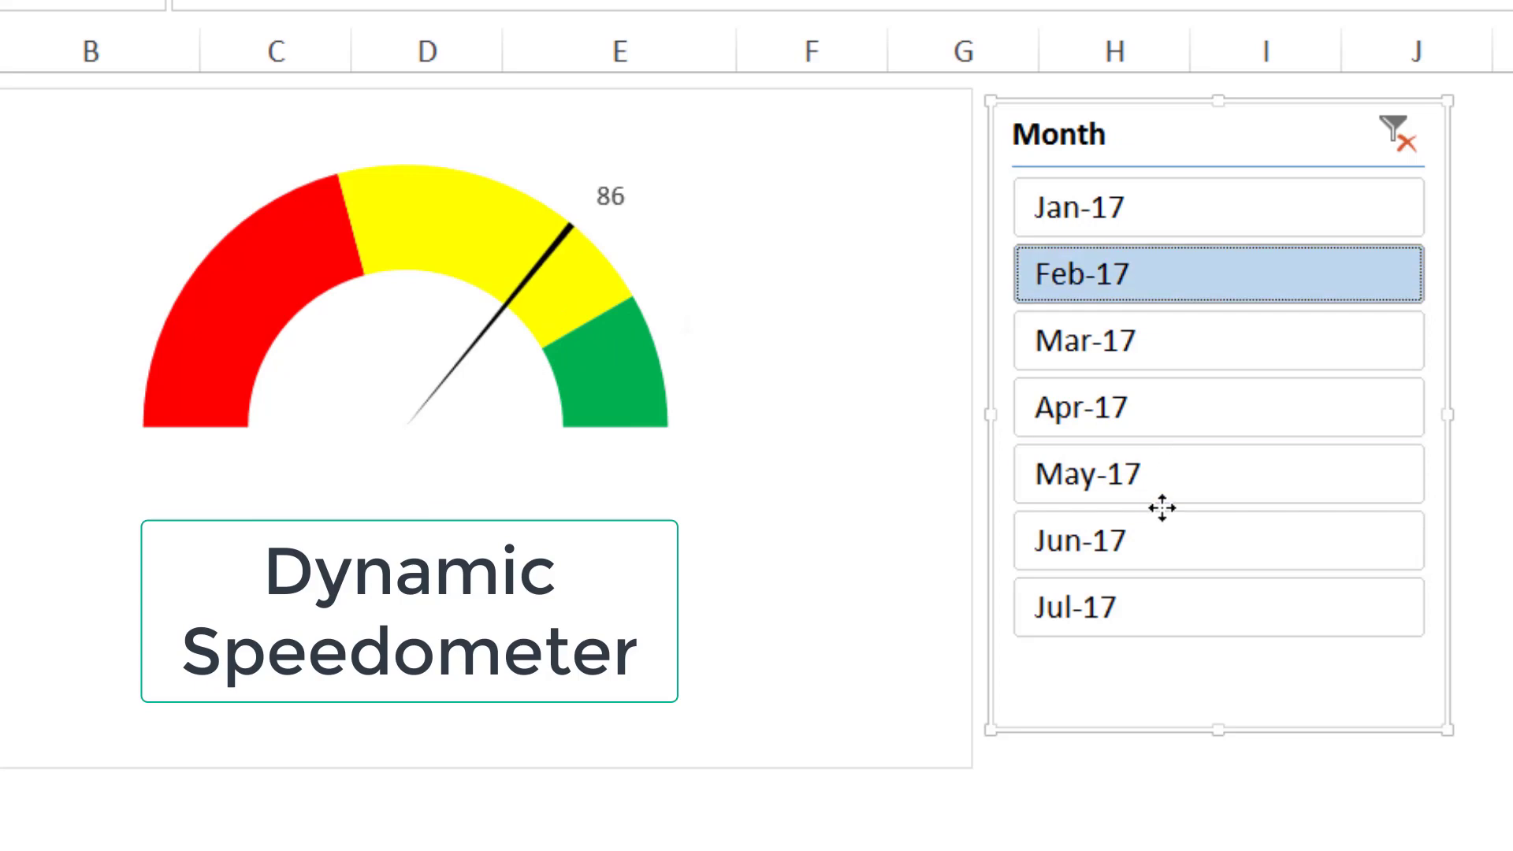
# - Filter the dynamic speedometer chart by May-17, Apr-17 and Mar-17 in turn with the Month slicer to watch the needle
pyautogui.click(1158, 471)
pyautogui.click(1176, 394)
pyautogui.click(1190, 323)
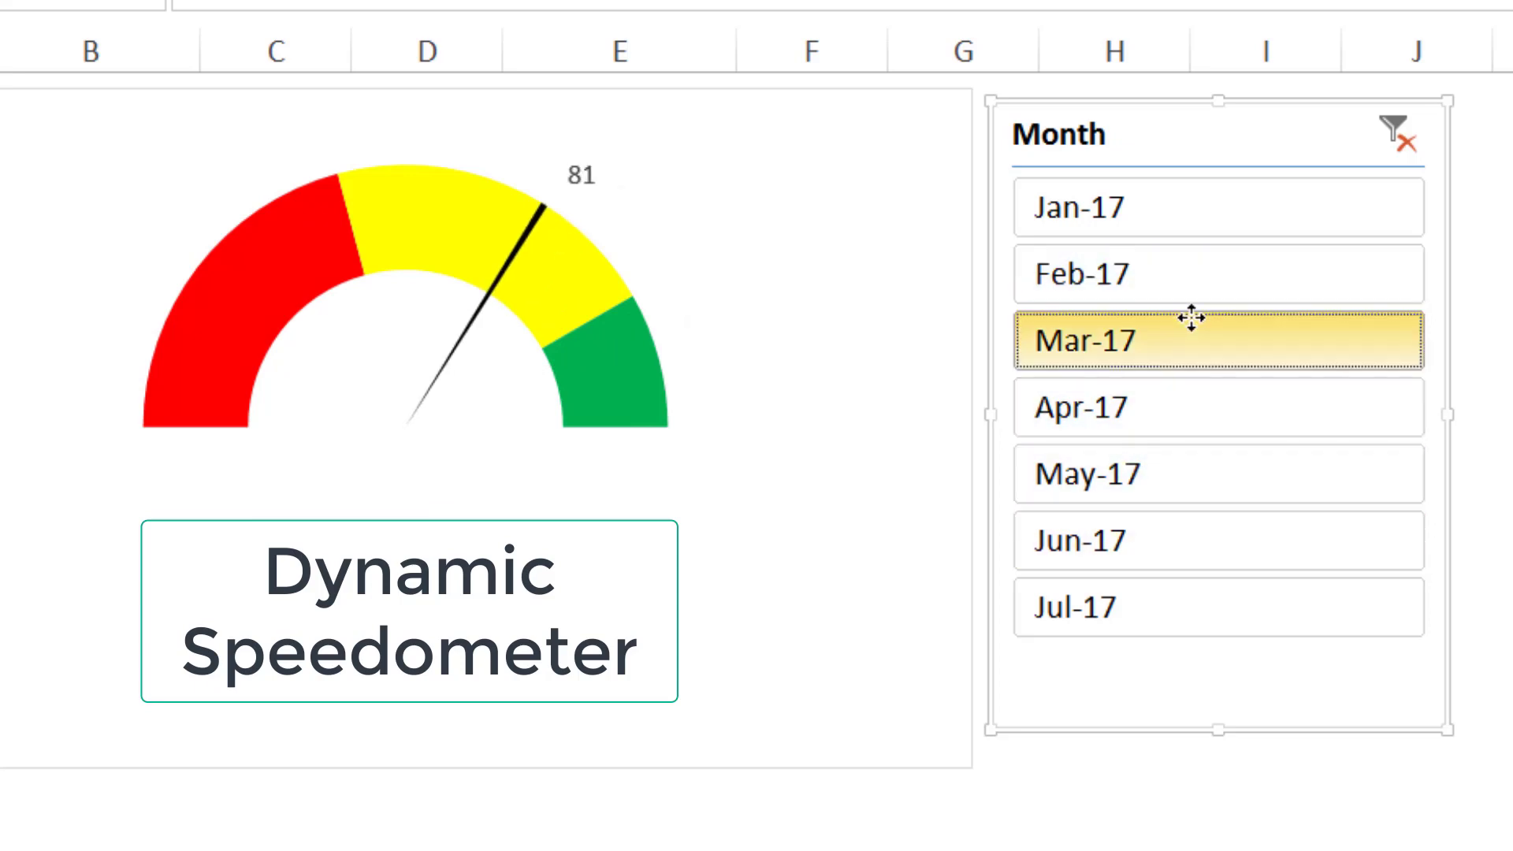
pyautogui.hotkey('alt', 'c')
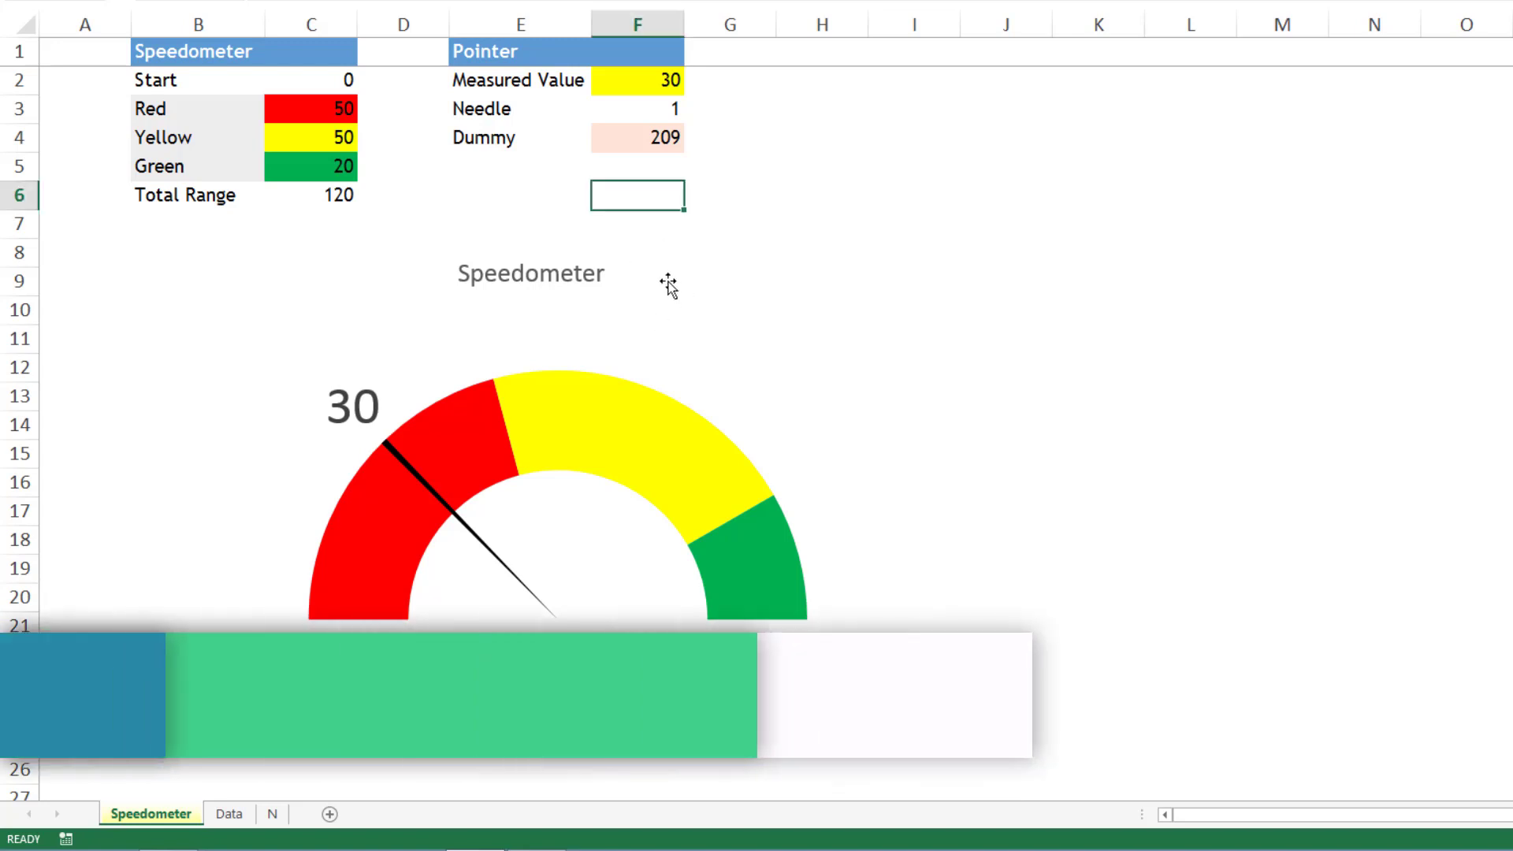
pyautogui.click(681, 276)
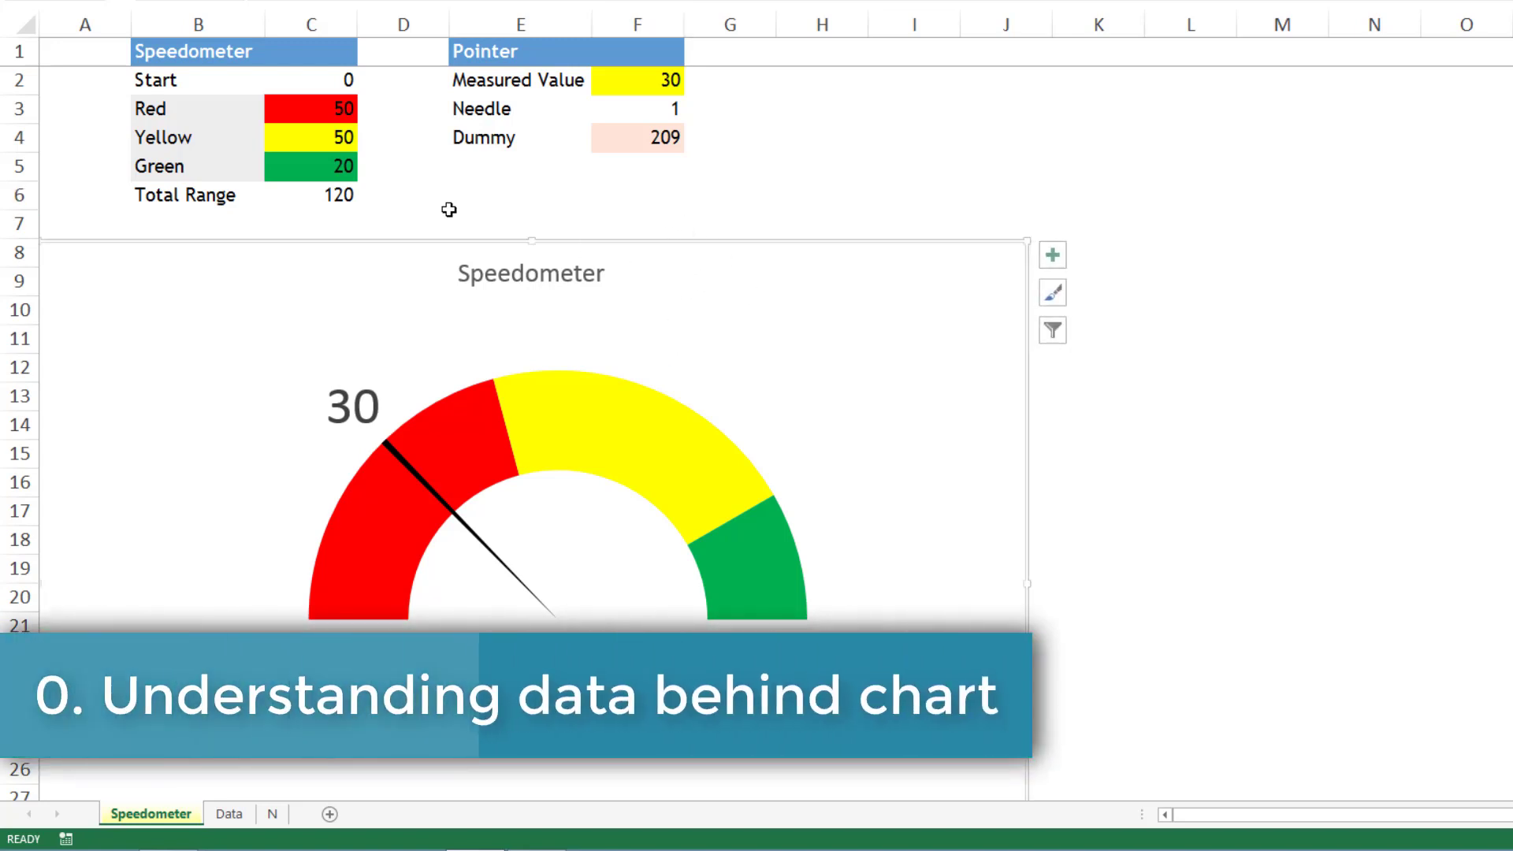
pyautogui.click(507, 206)
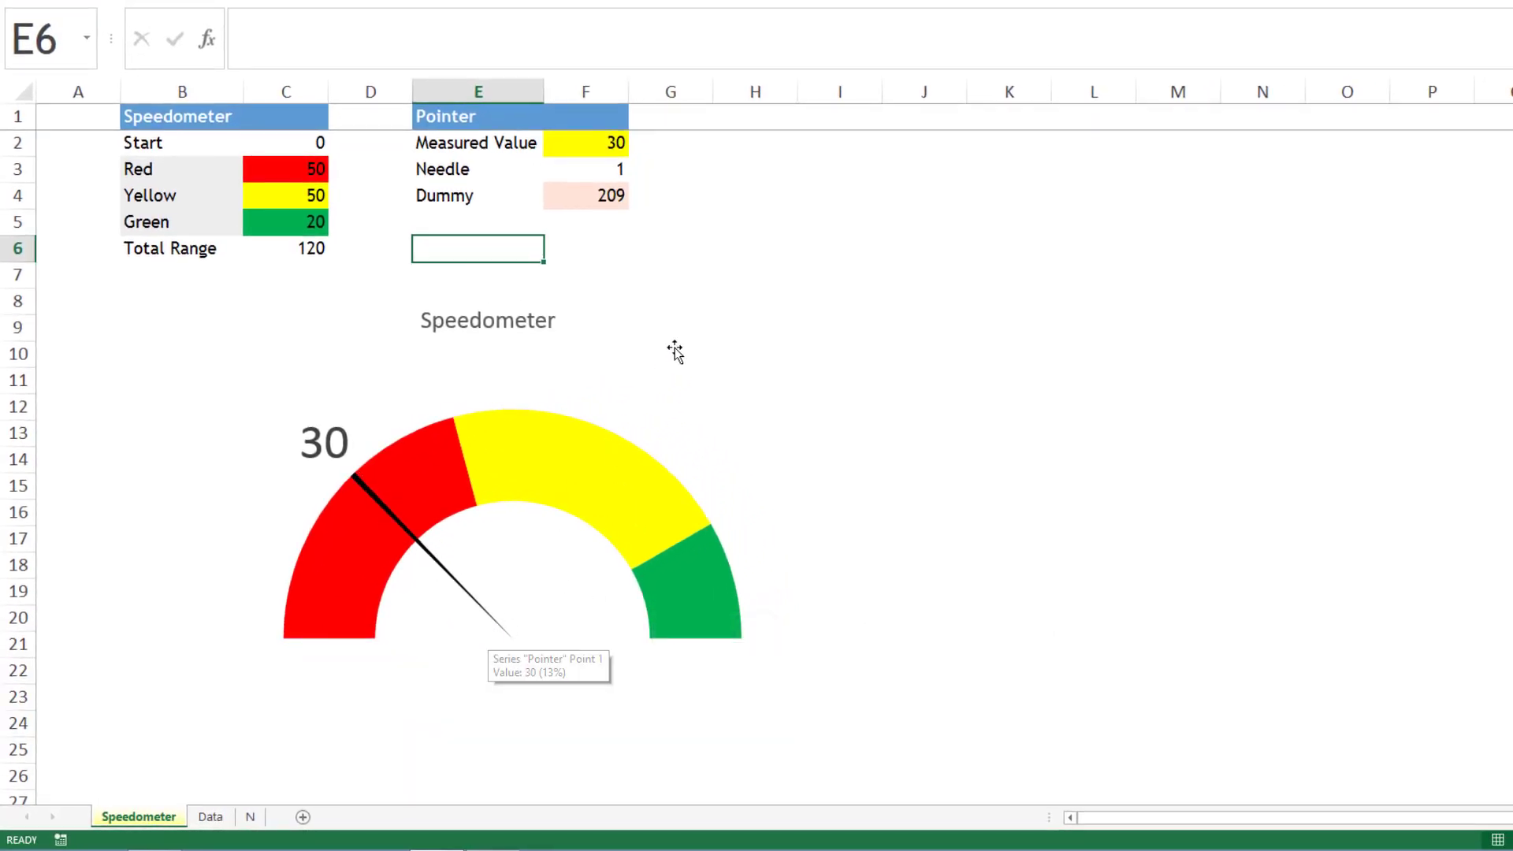
pyautogui.click(699, 298)
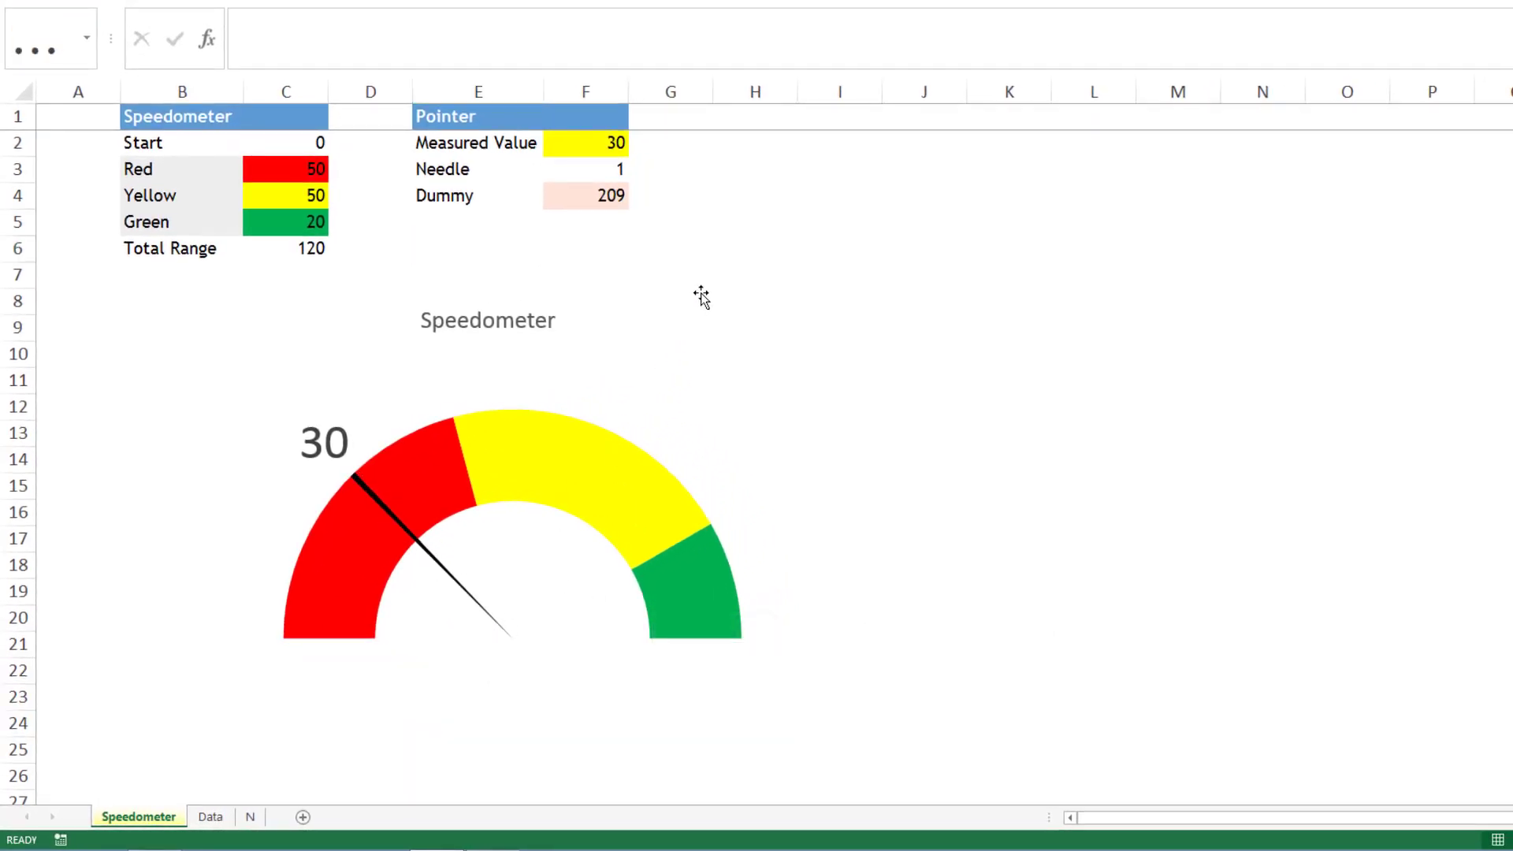
pyautogui.click(442, 253)
# - Examine the Red, Yellow and Green band values and the Total Range formula in the Speedometer table
pyautogui.click(169, 170)
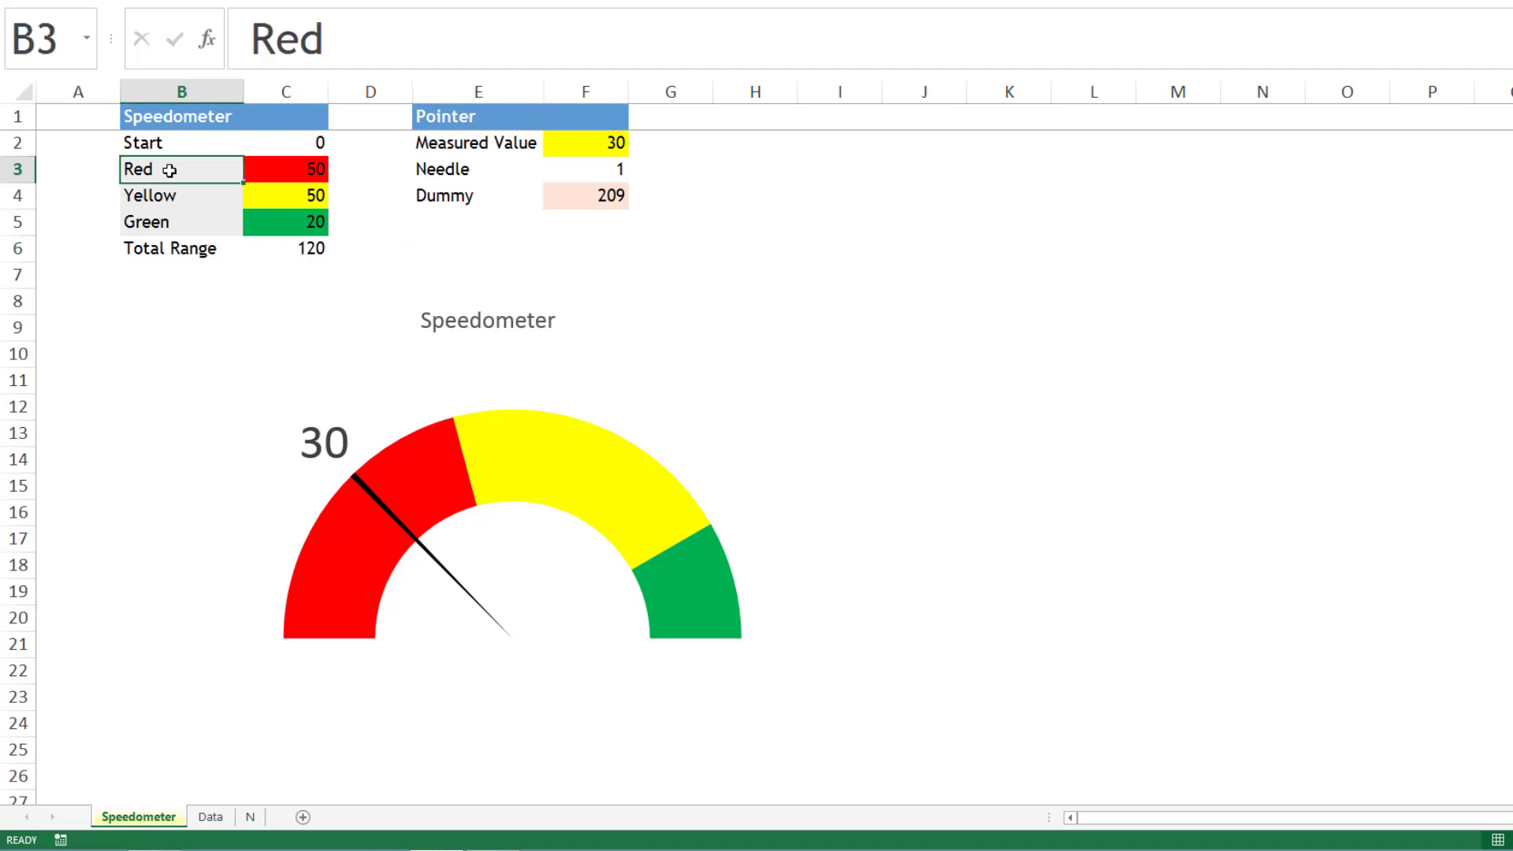
pyautogui.click(311, 170)
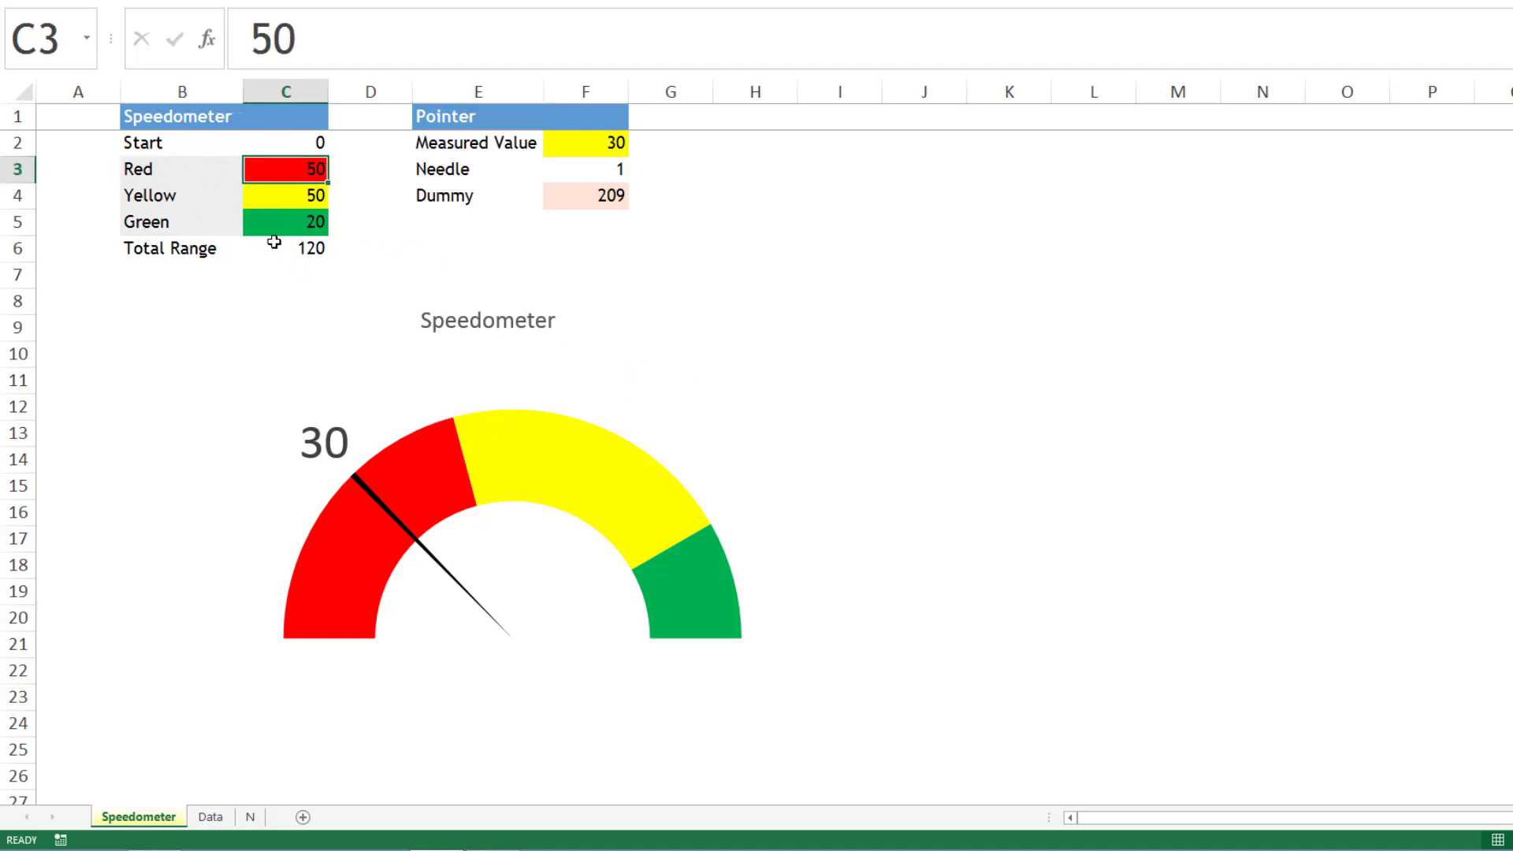
pyautogui.click(205, 191)
pyautogui.click(306, 196)
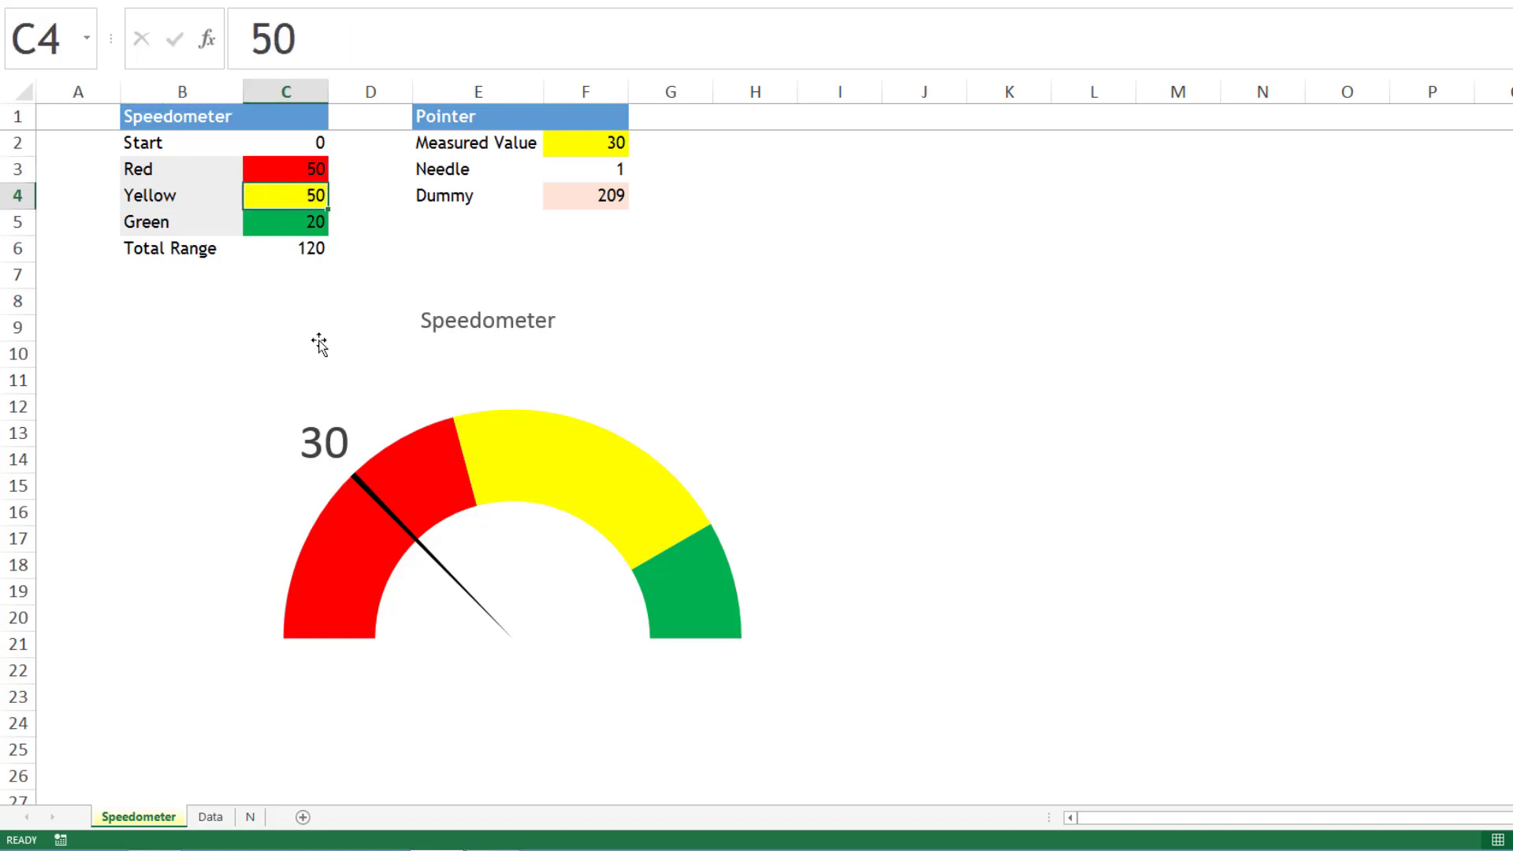
pyautogui.click(190, 221)
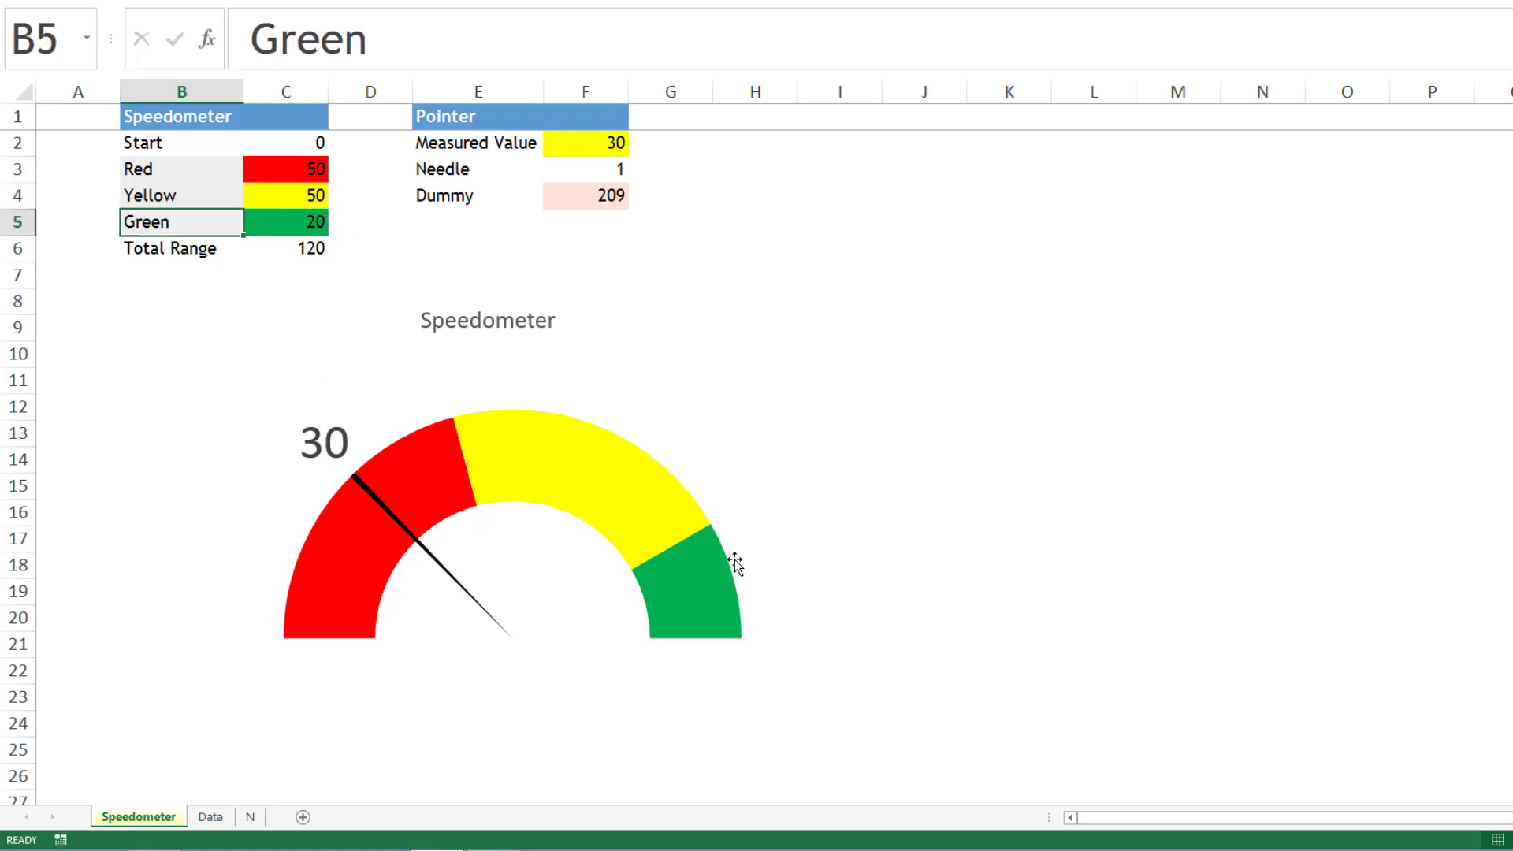
pyautogui.moveTo(716, 627)
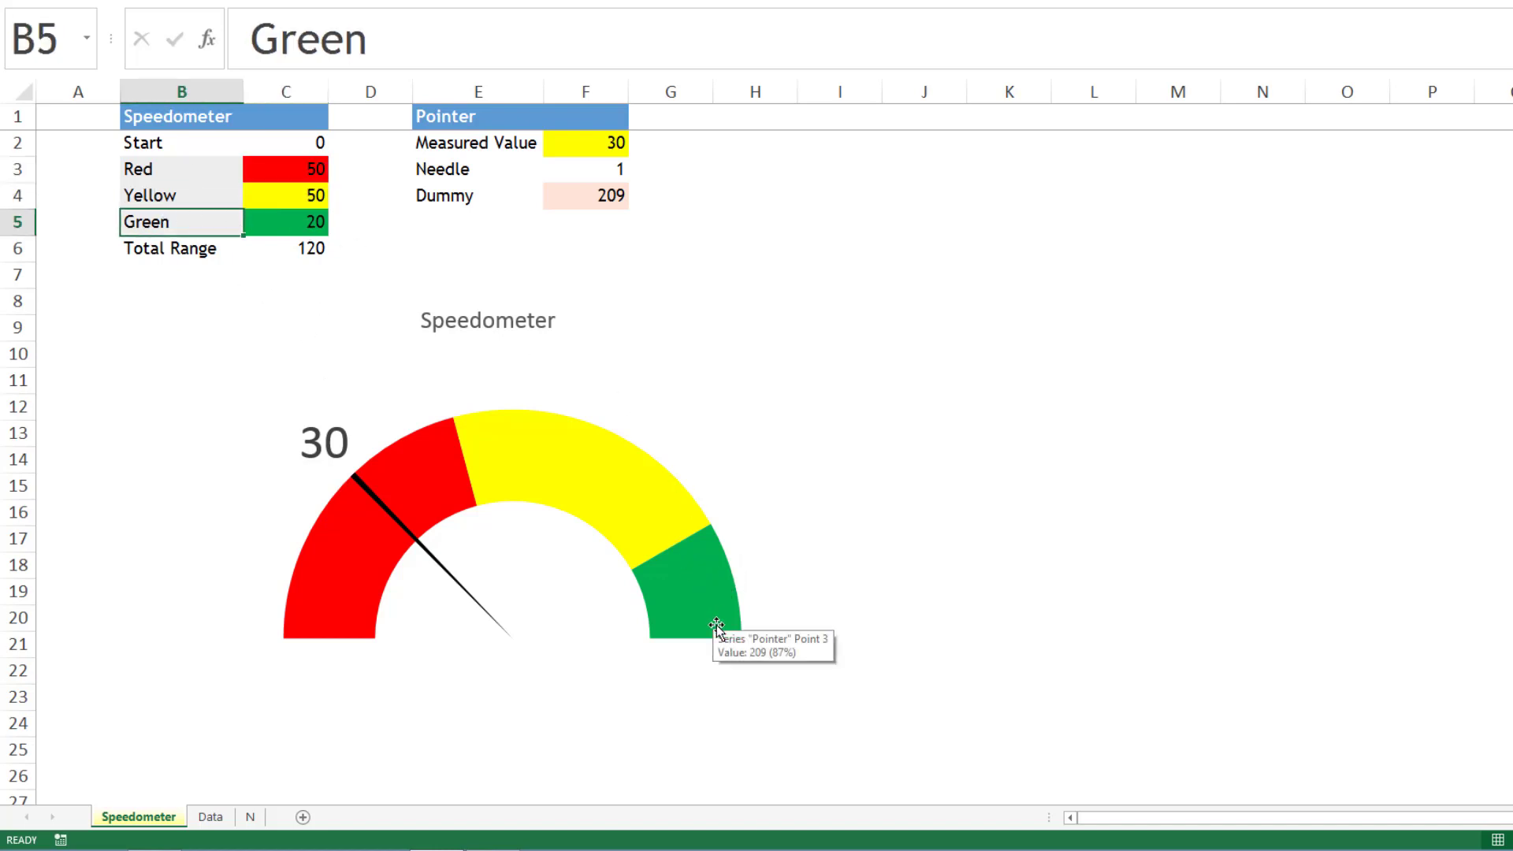
pyautogui.doubleClick(298, 251)
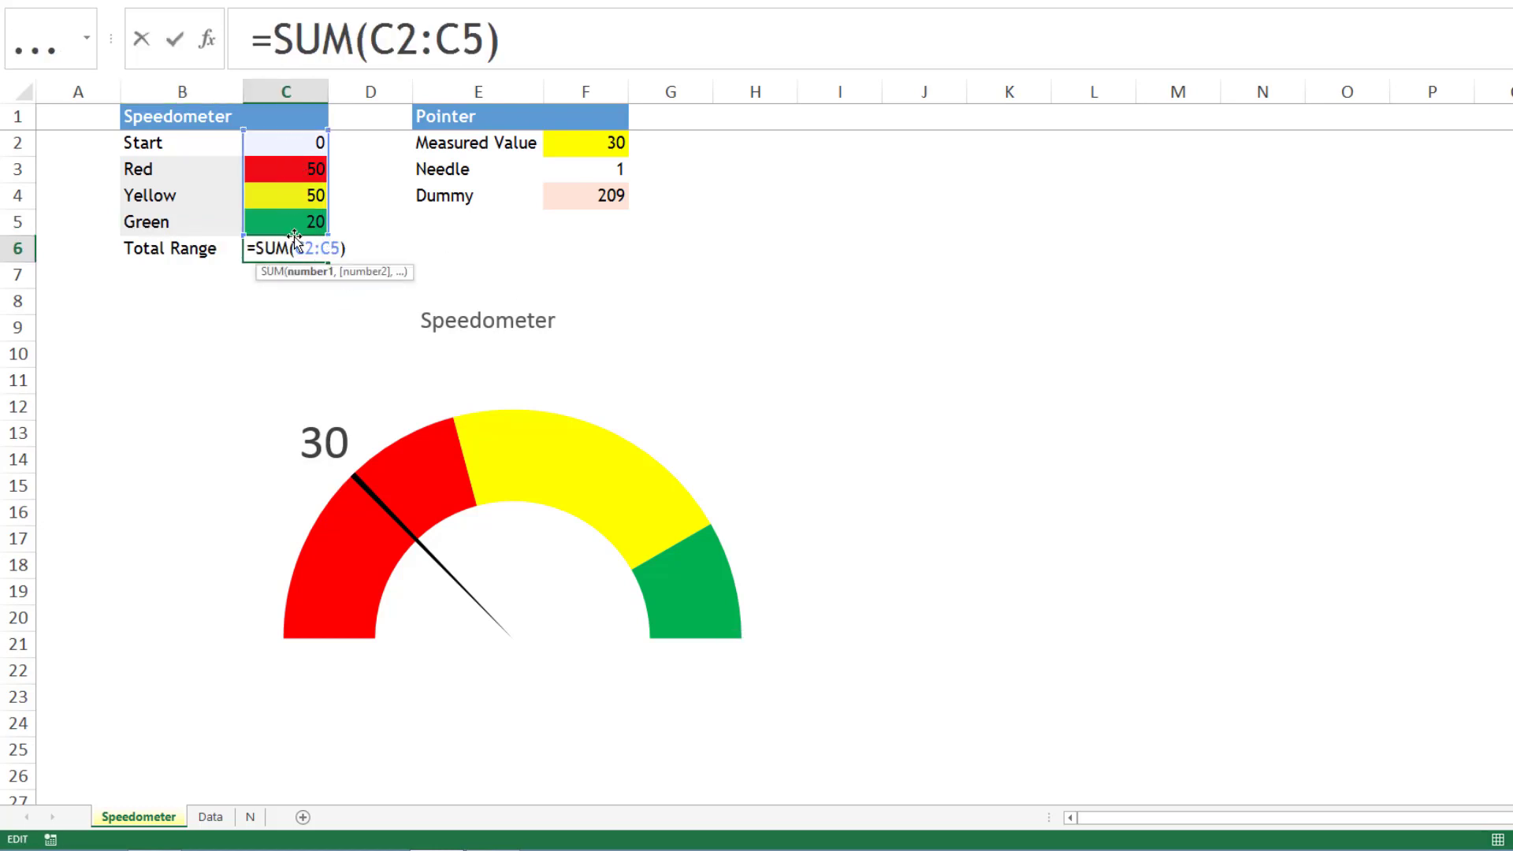
pyautogui.press('Escape')
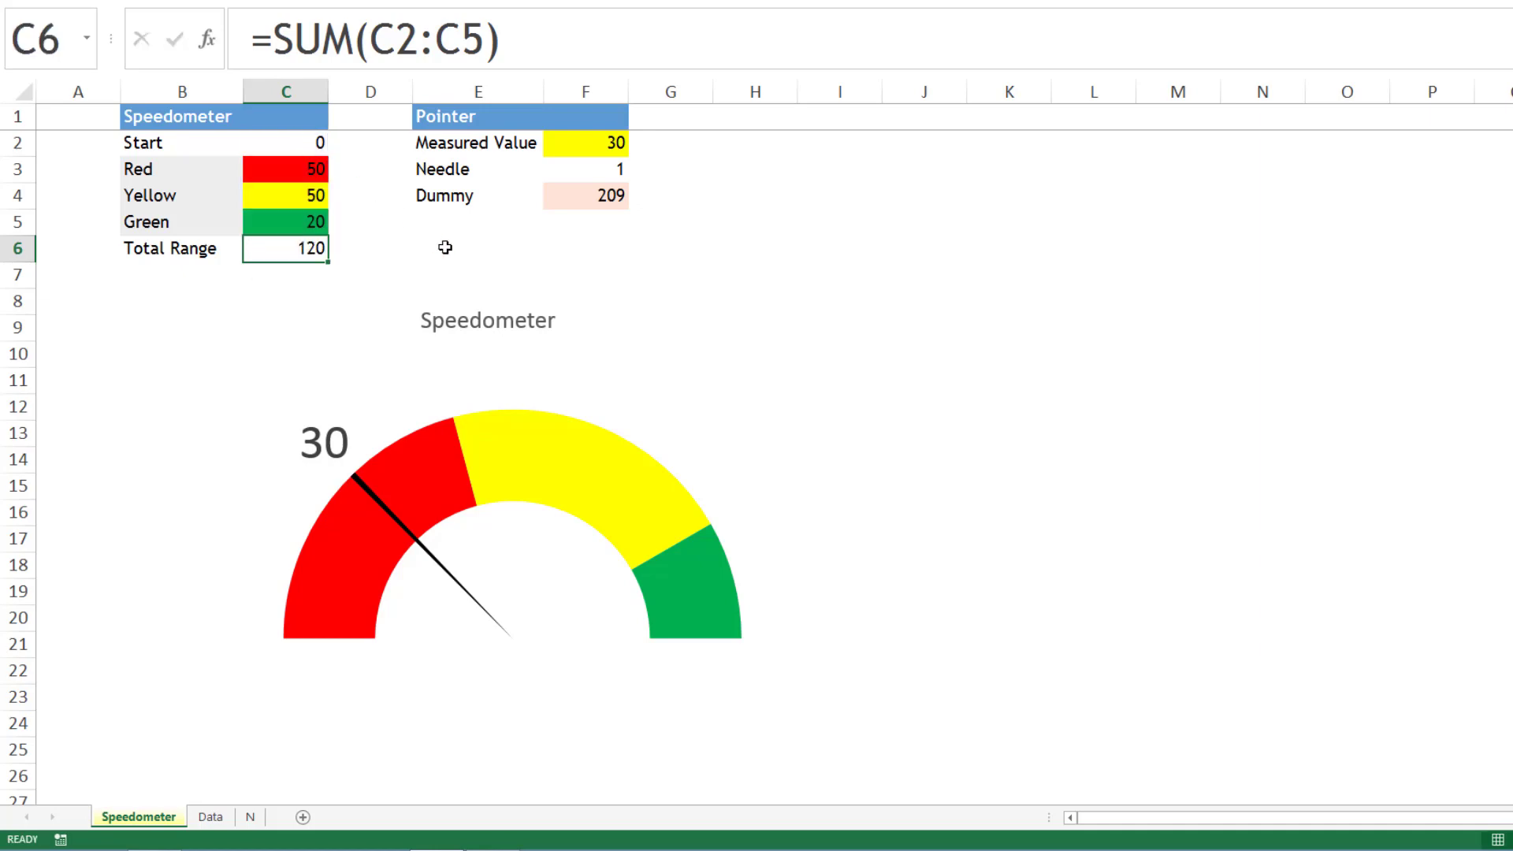
# - Examine the Measured Value, Needle and Dummy entries in the Pointer table, including the formula in F4
pyautogui.click(606, 281)
pyautogui.click(600, 146)
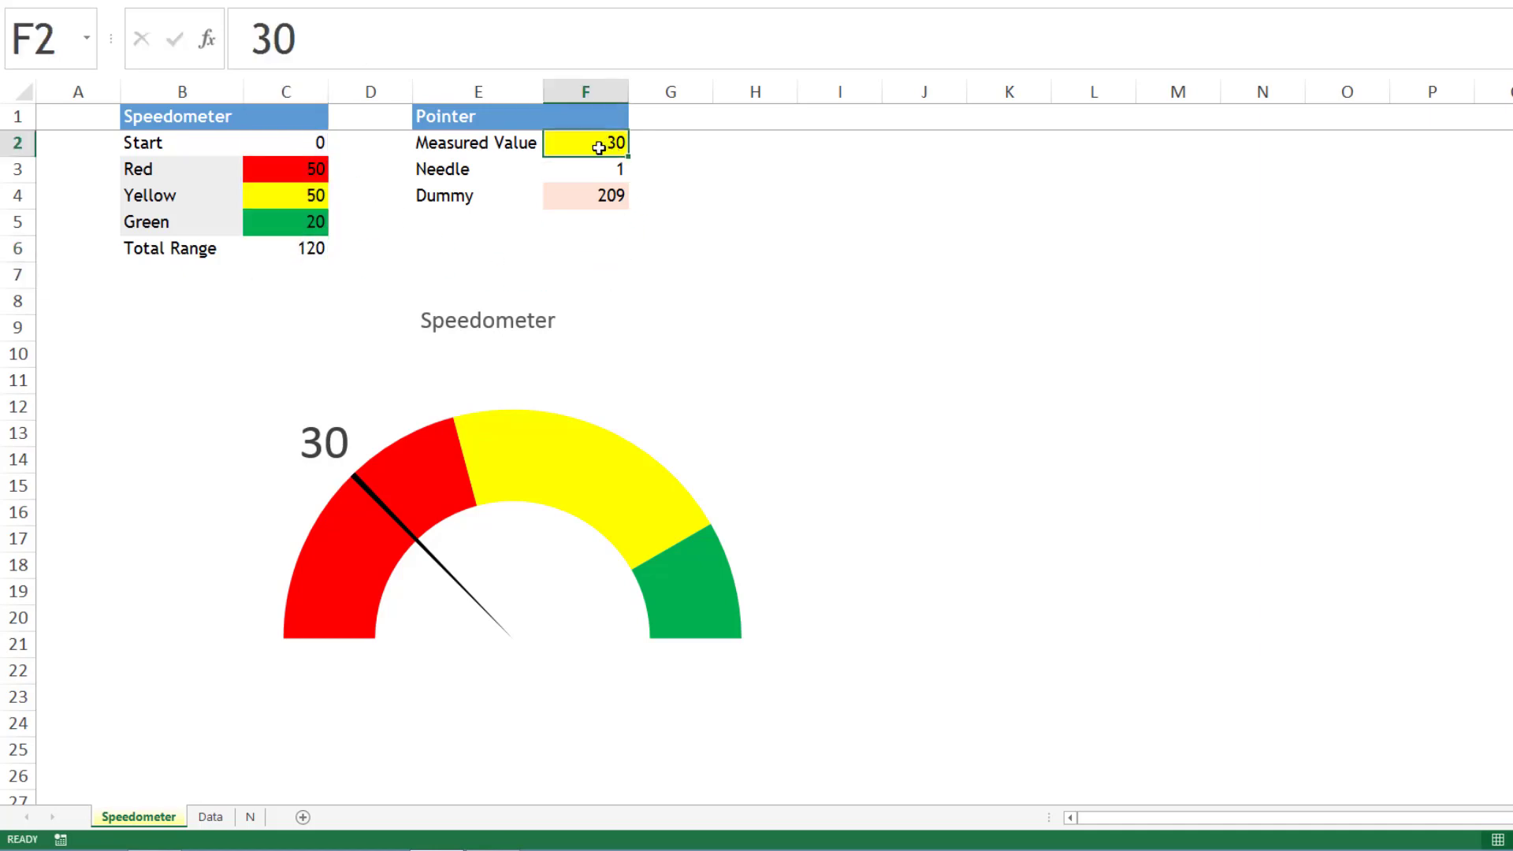
pyautogui.click(605, 250)
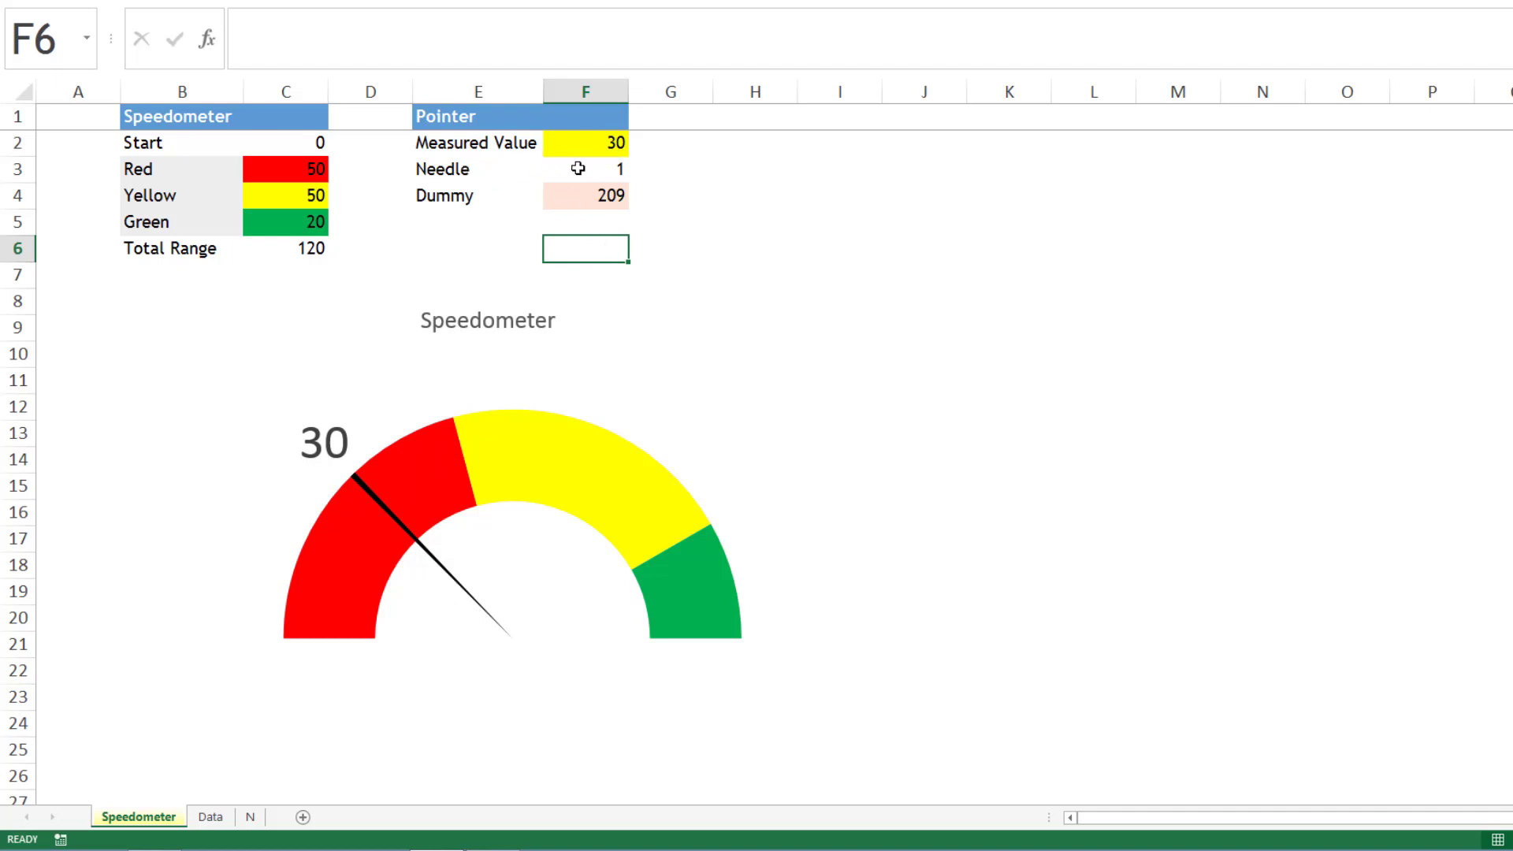
pyautogui.click(578, 168)
pyautogui.click(476, 172)
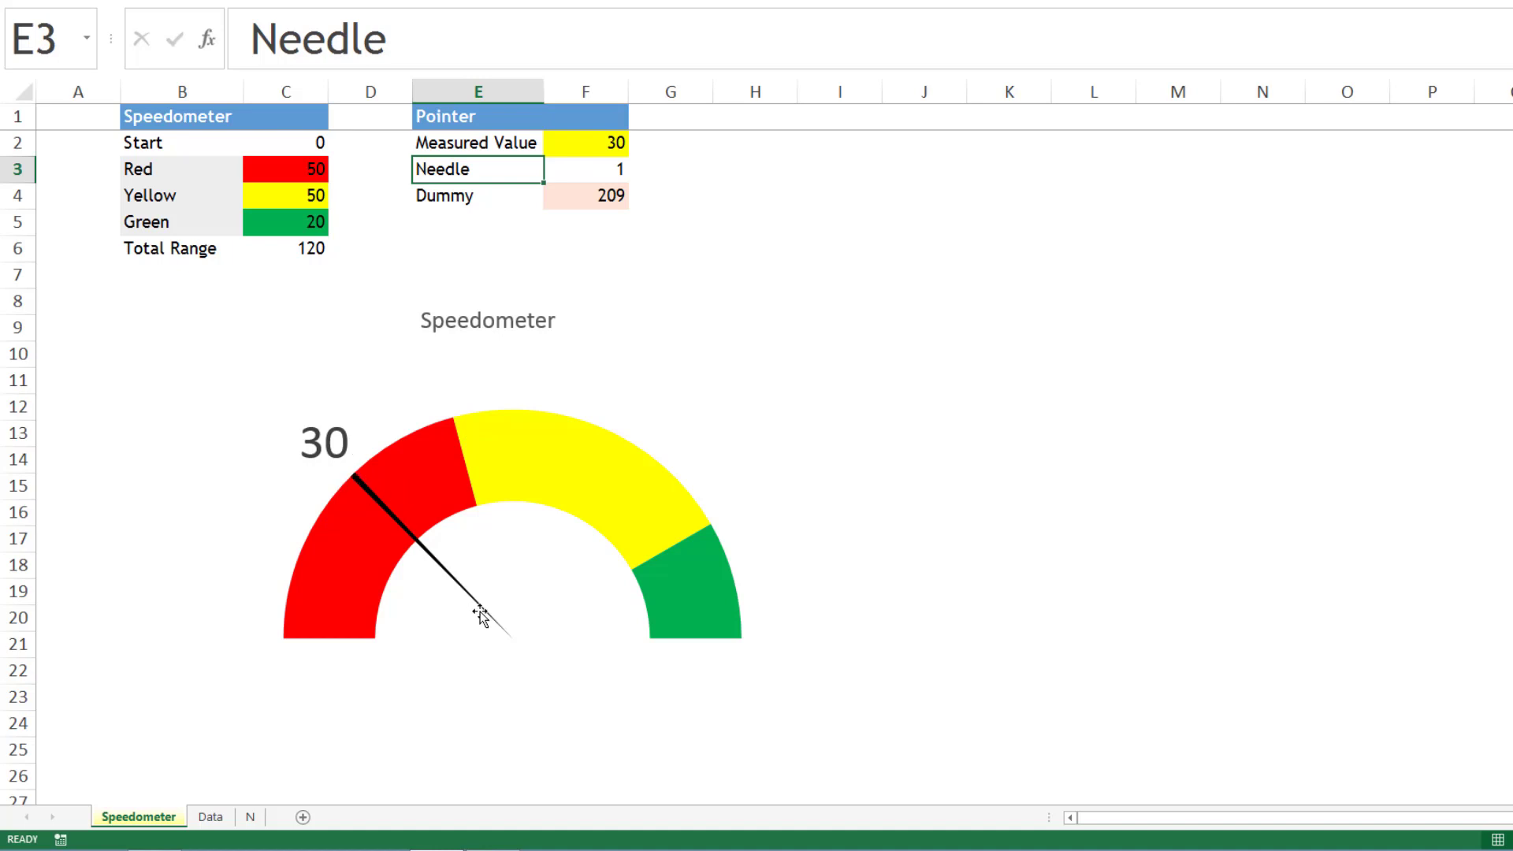
pyautogui.moveTo(481, 615)
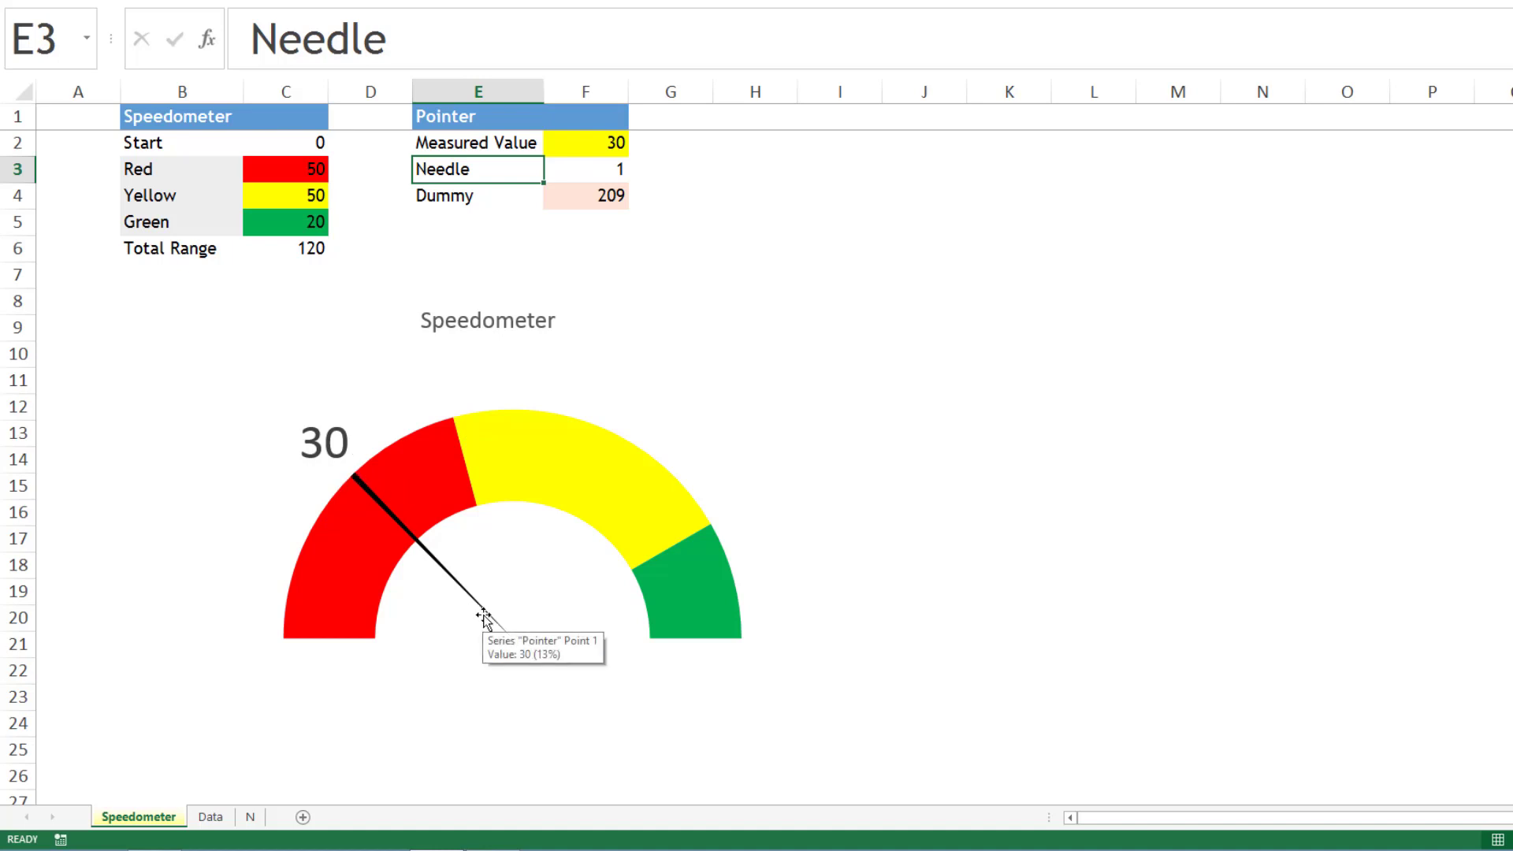
pyautogui.click(577, 170)
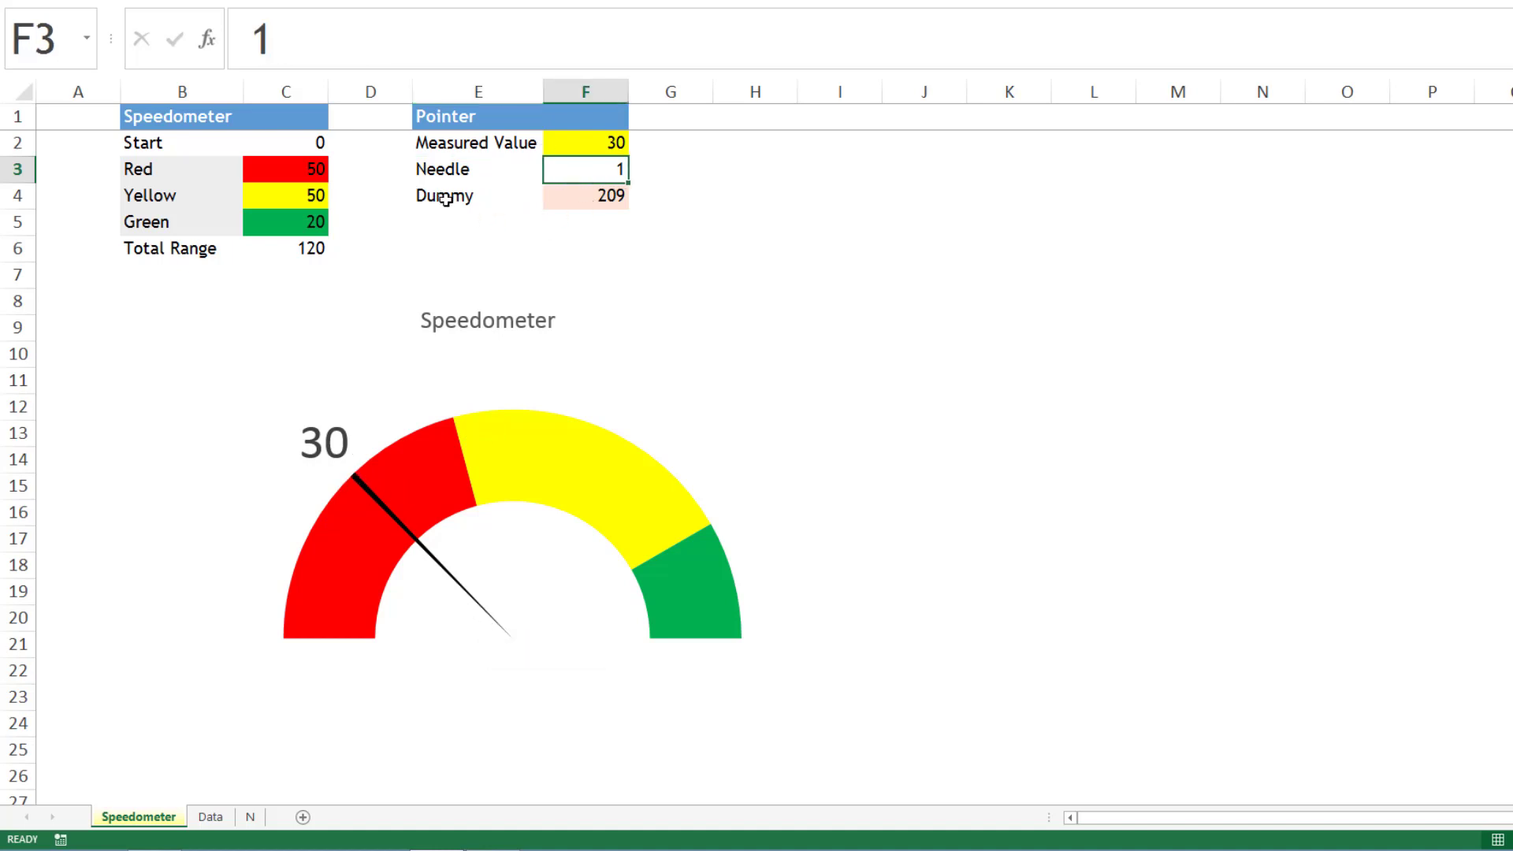
pyautogui.moveTo(446, 199); pyautogui.dragTo(513, 189)
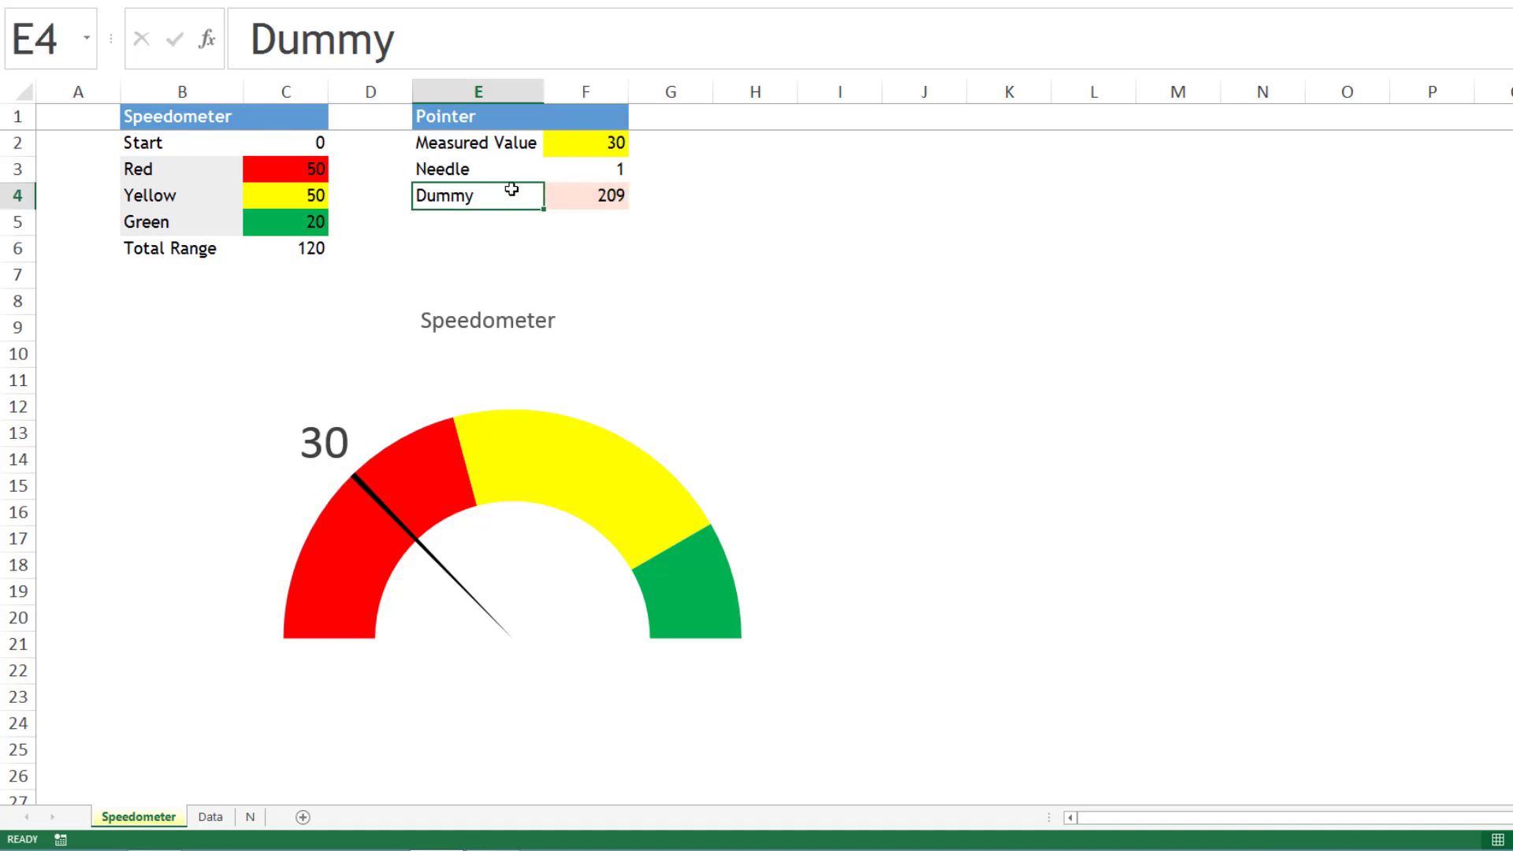
pyautogui.click(598, 197)
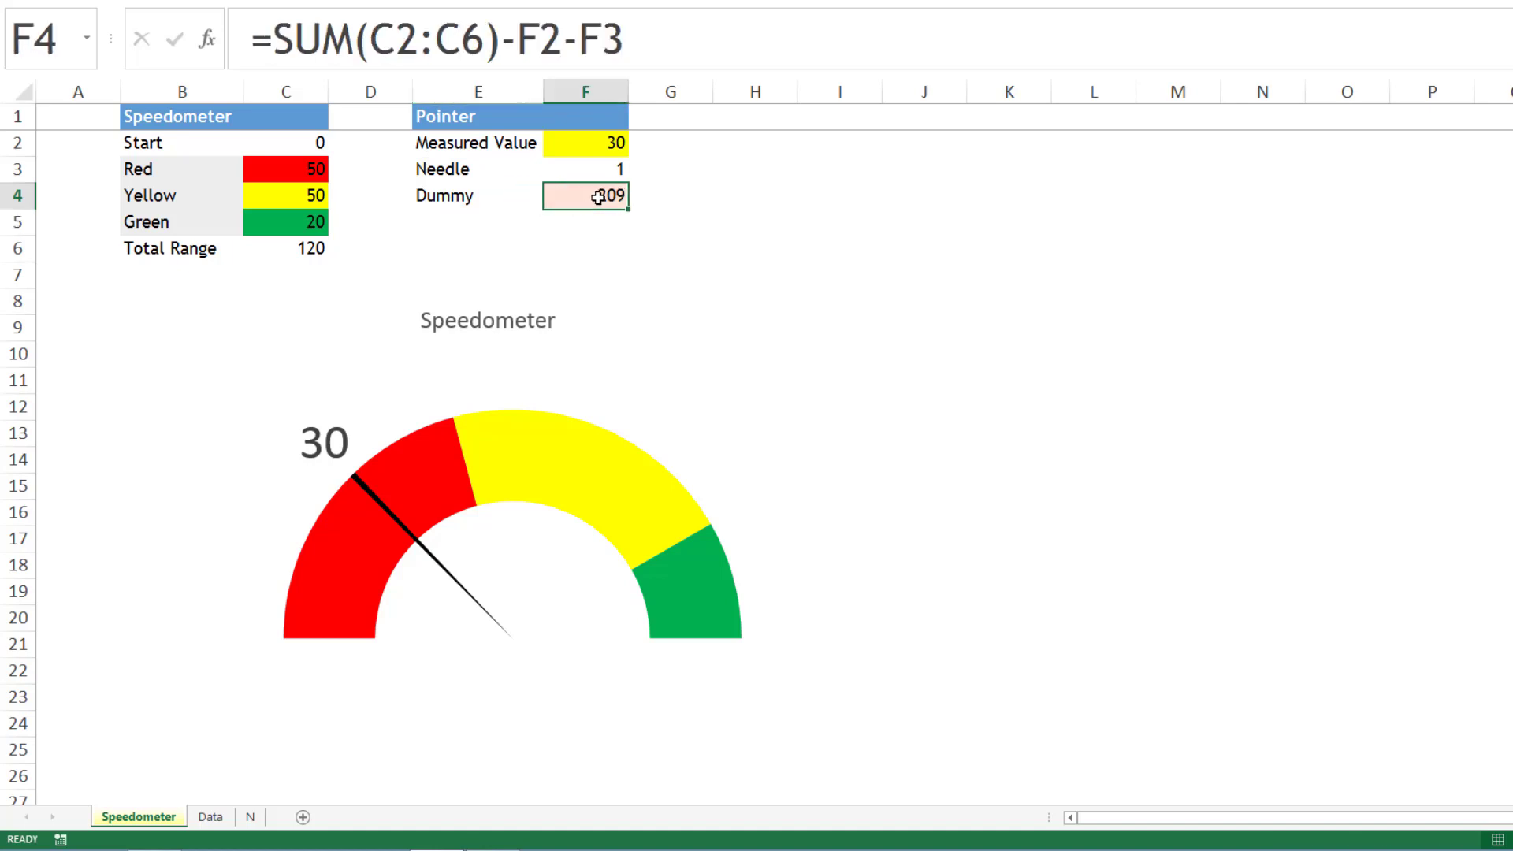
pyautogui.doubleClick(598, 197)
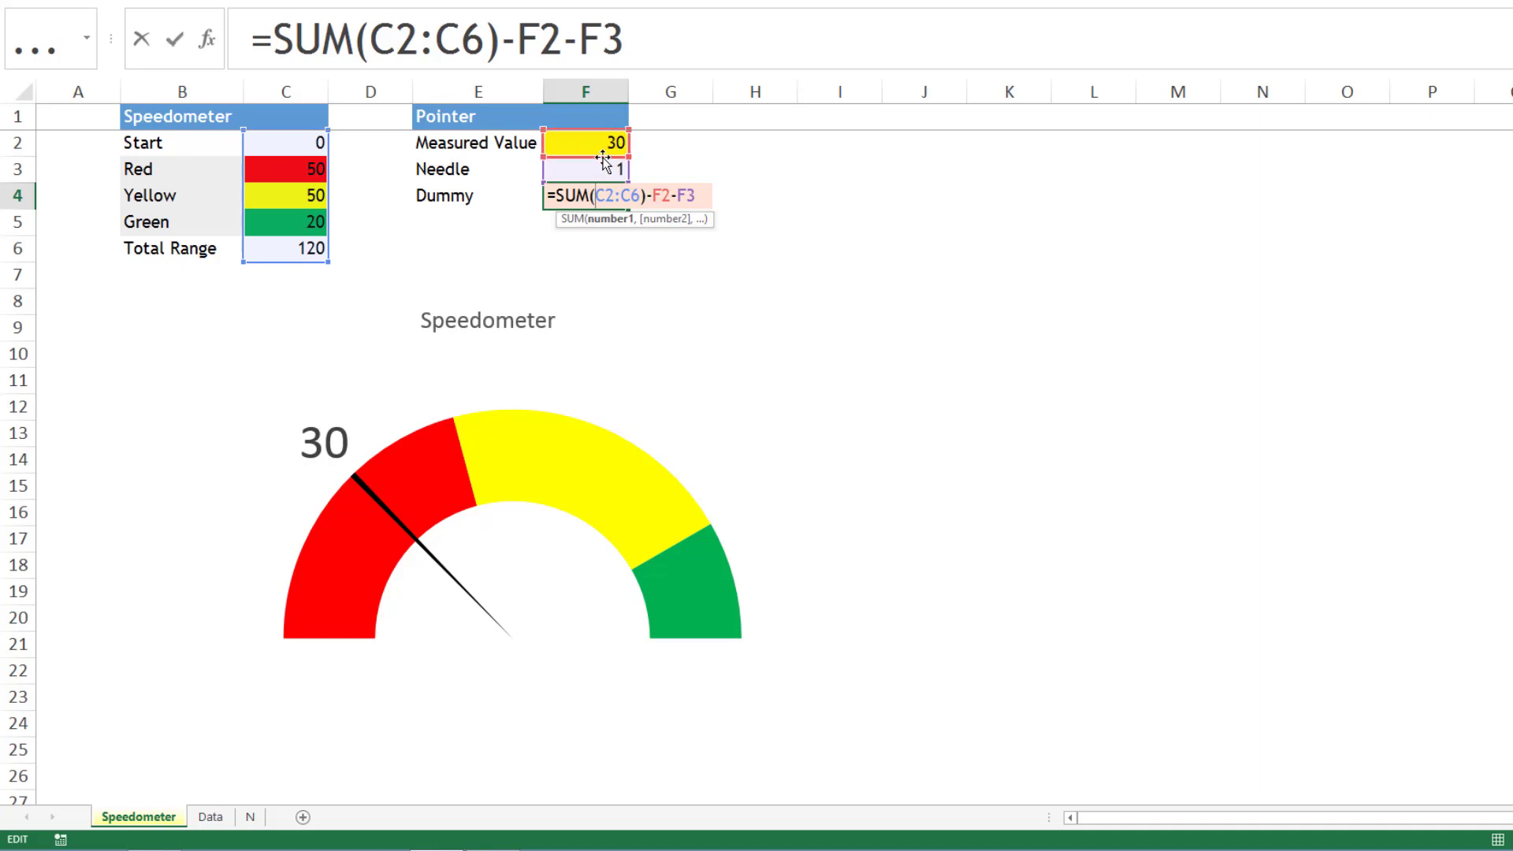
pyautogui.press('Return')
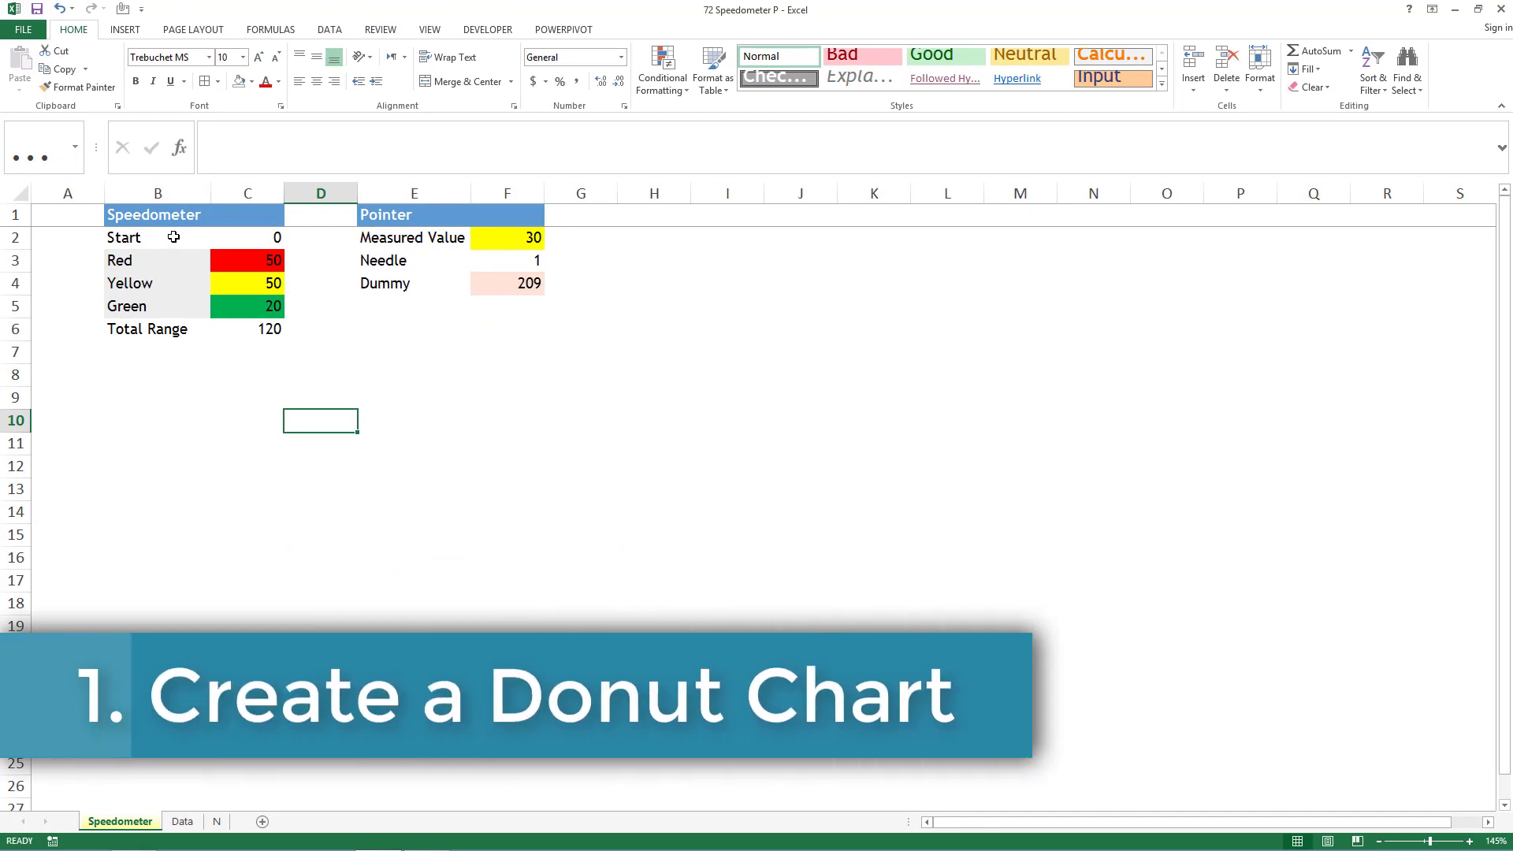
# - Insert a doughnut chart from the Speedometer data in B2:C6 and place it just below the two tables
pyautogui.moveTo(174, 237); pyautogui.dragTo(262, 324)
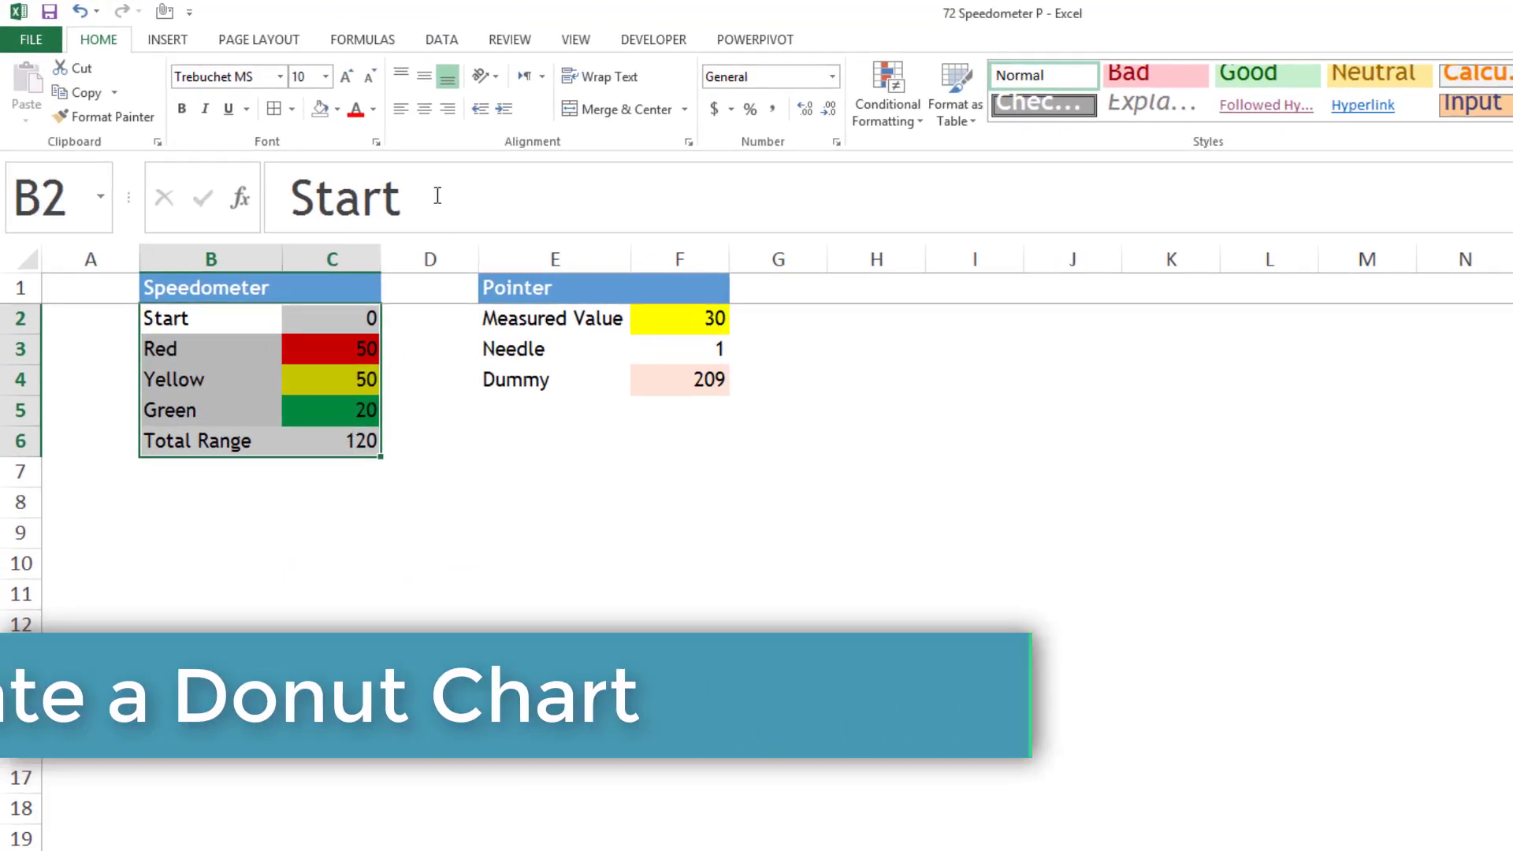
pyautogui.click(183, 42)
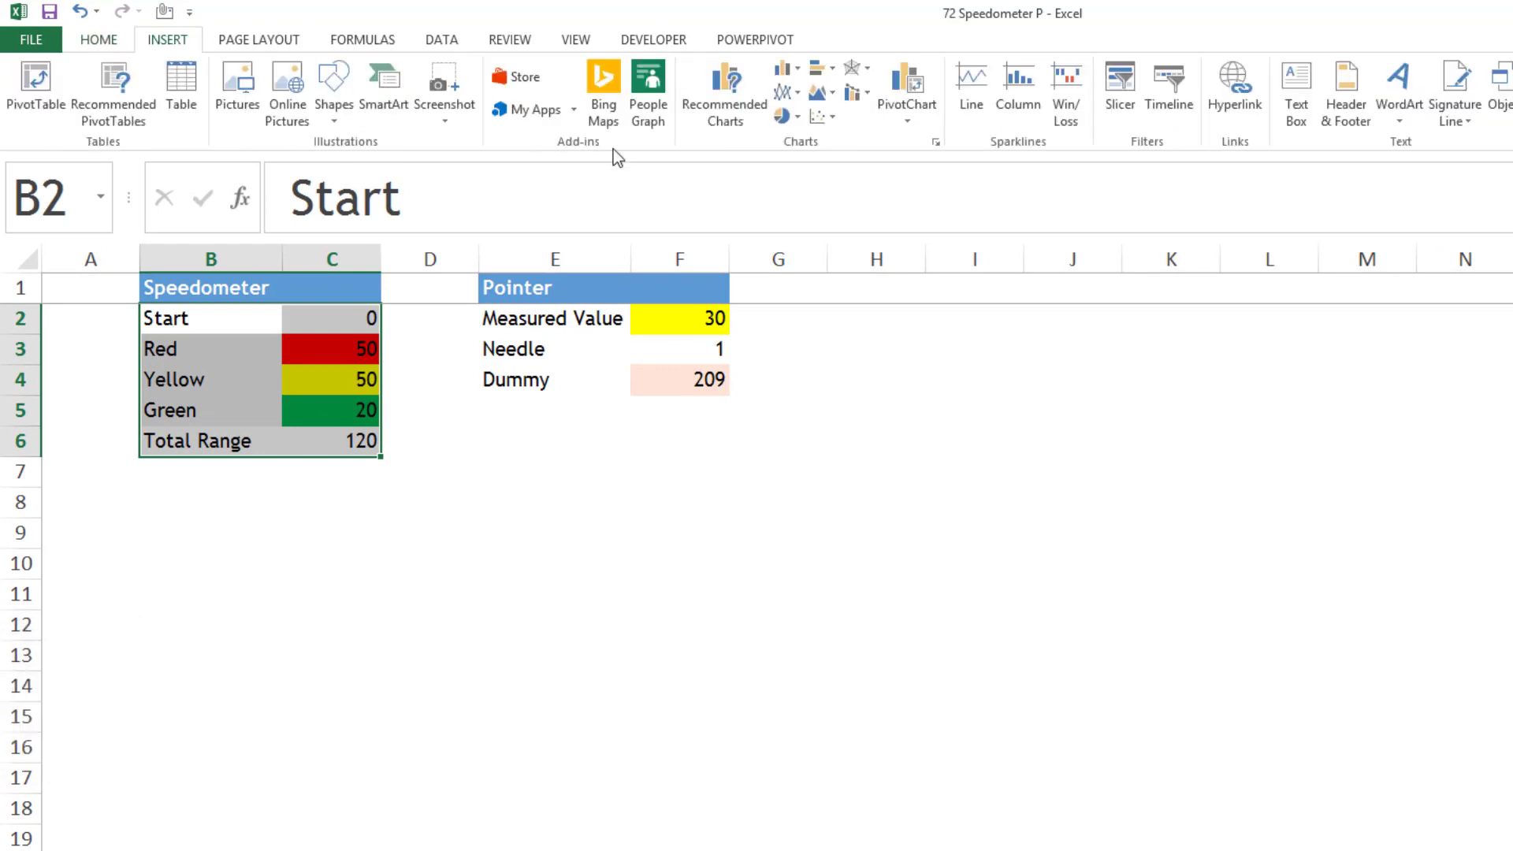
pyautogui.click(798, 118)
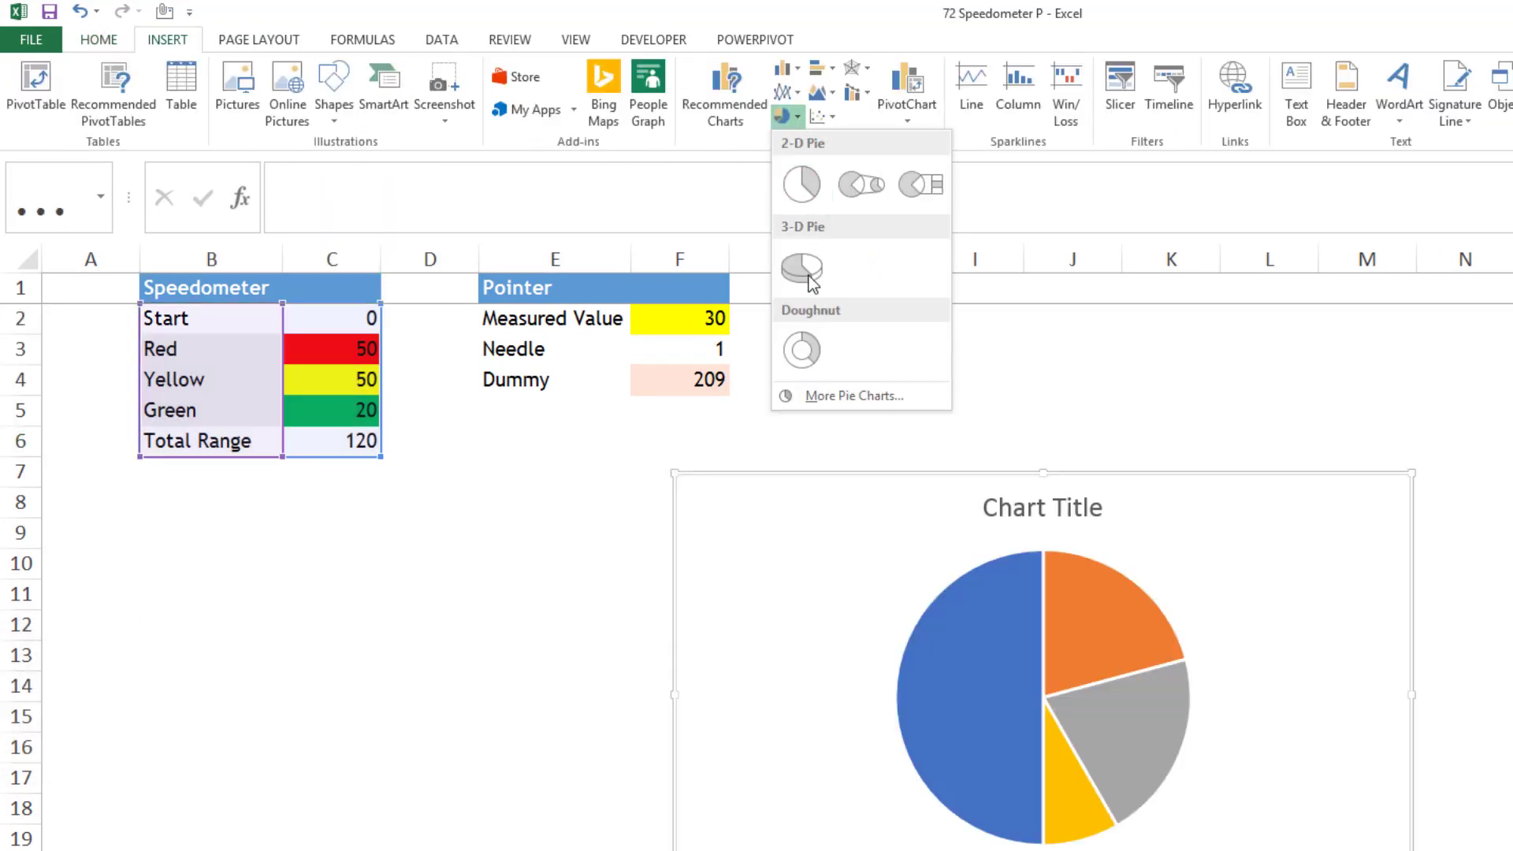
pyautogui.click(801, 356)
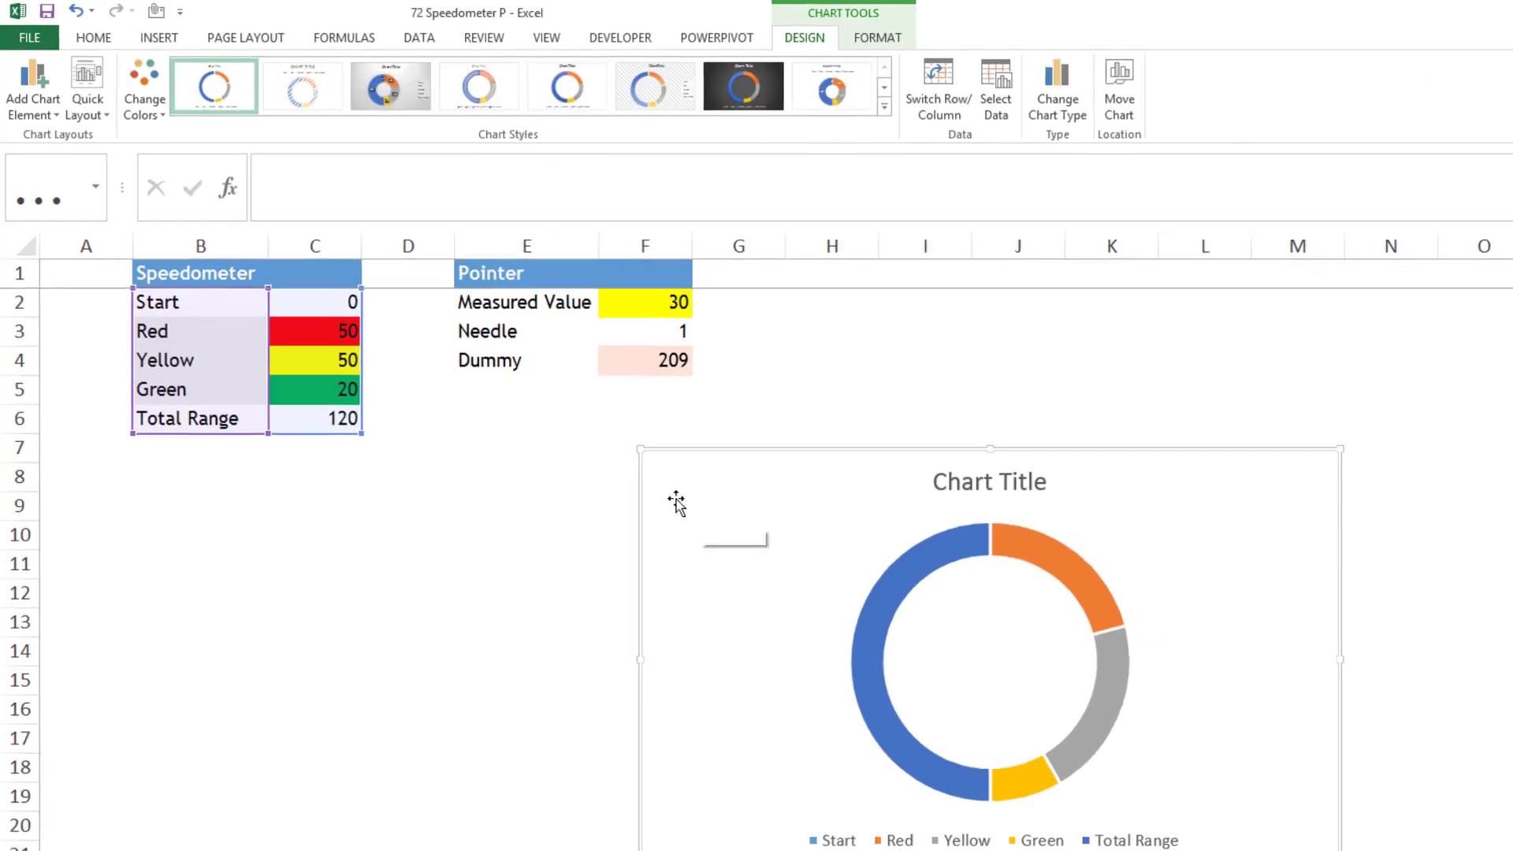
pyautogui.moveTo(714, 529); pyautogui.dragTo(343, 520)
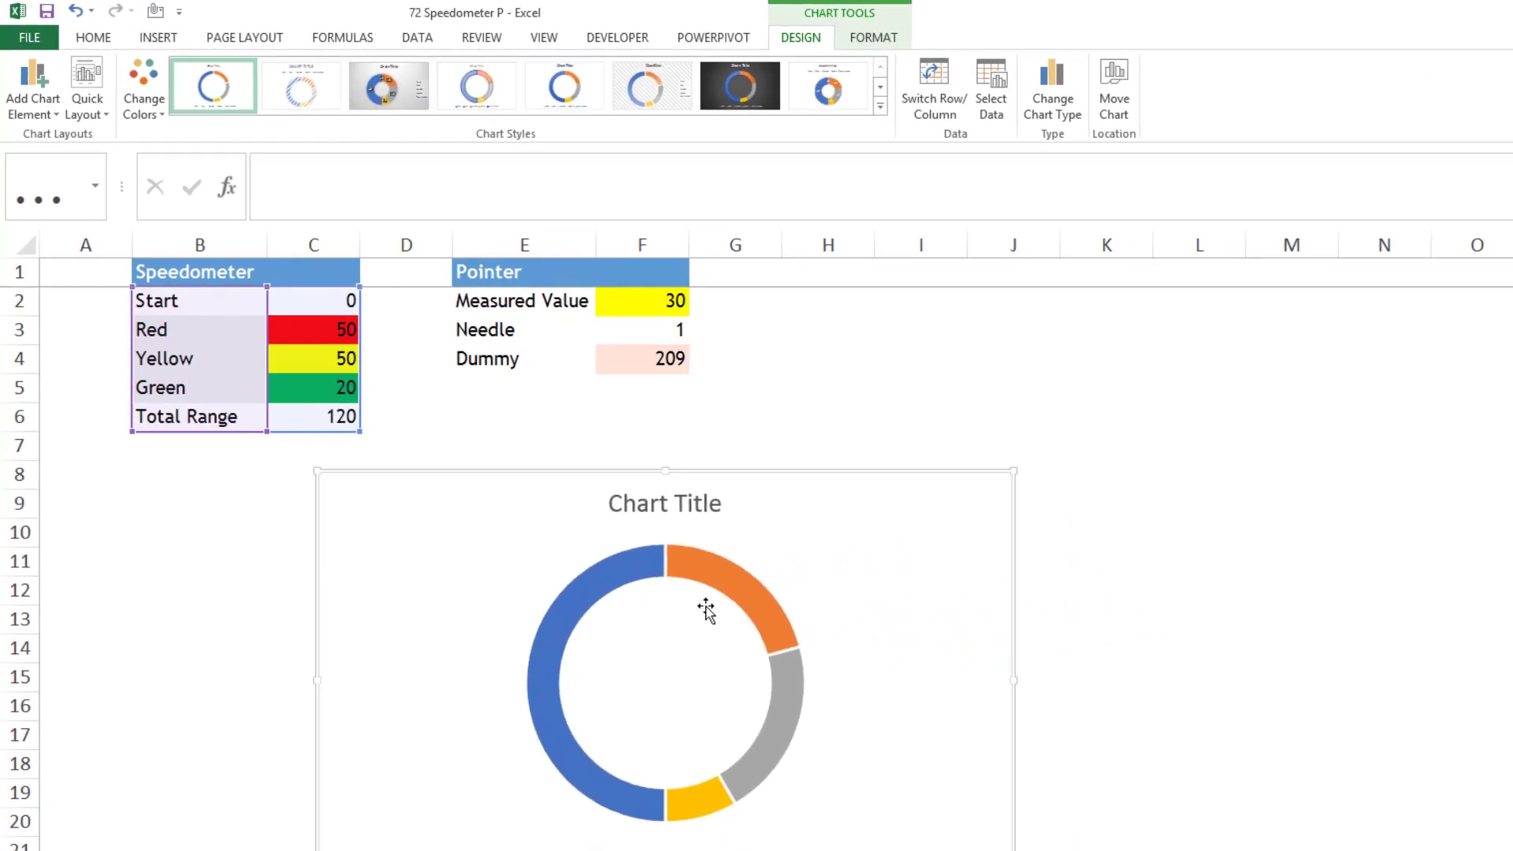
# - Remove the outline from the doughnut series
pyautogui.click(764, 620)
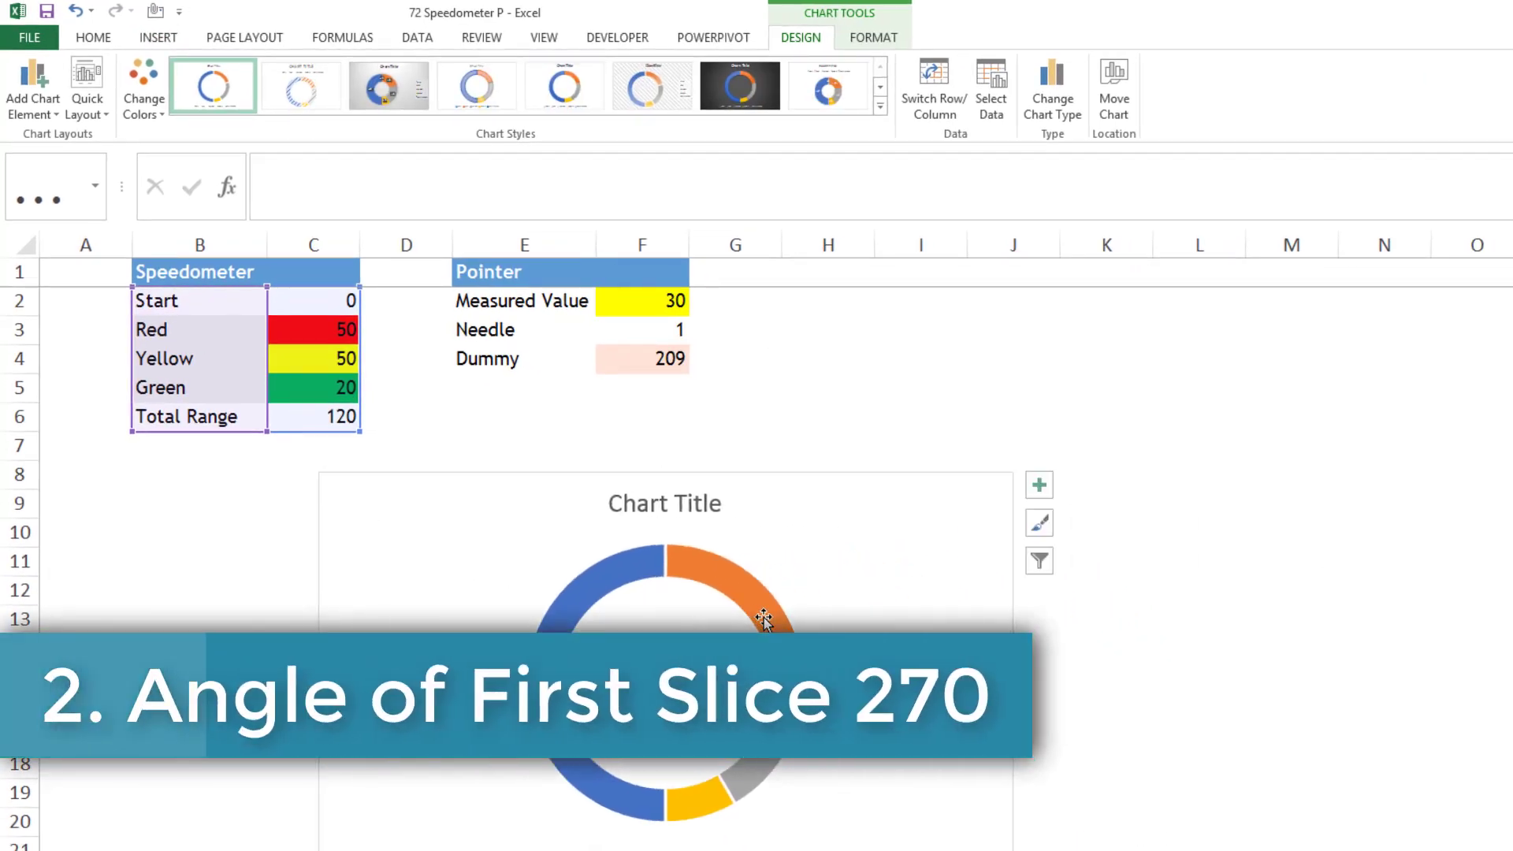
pyautogui.click(891, 34)
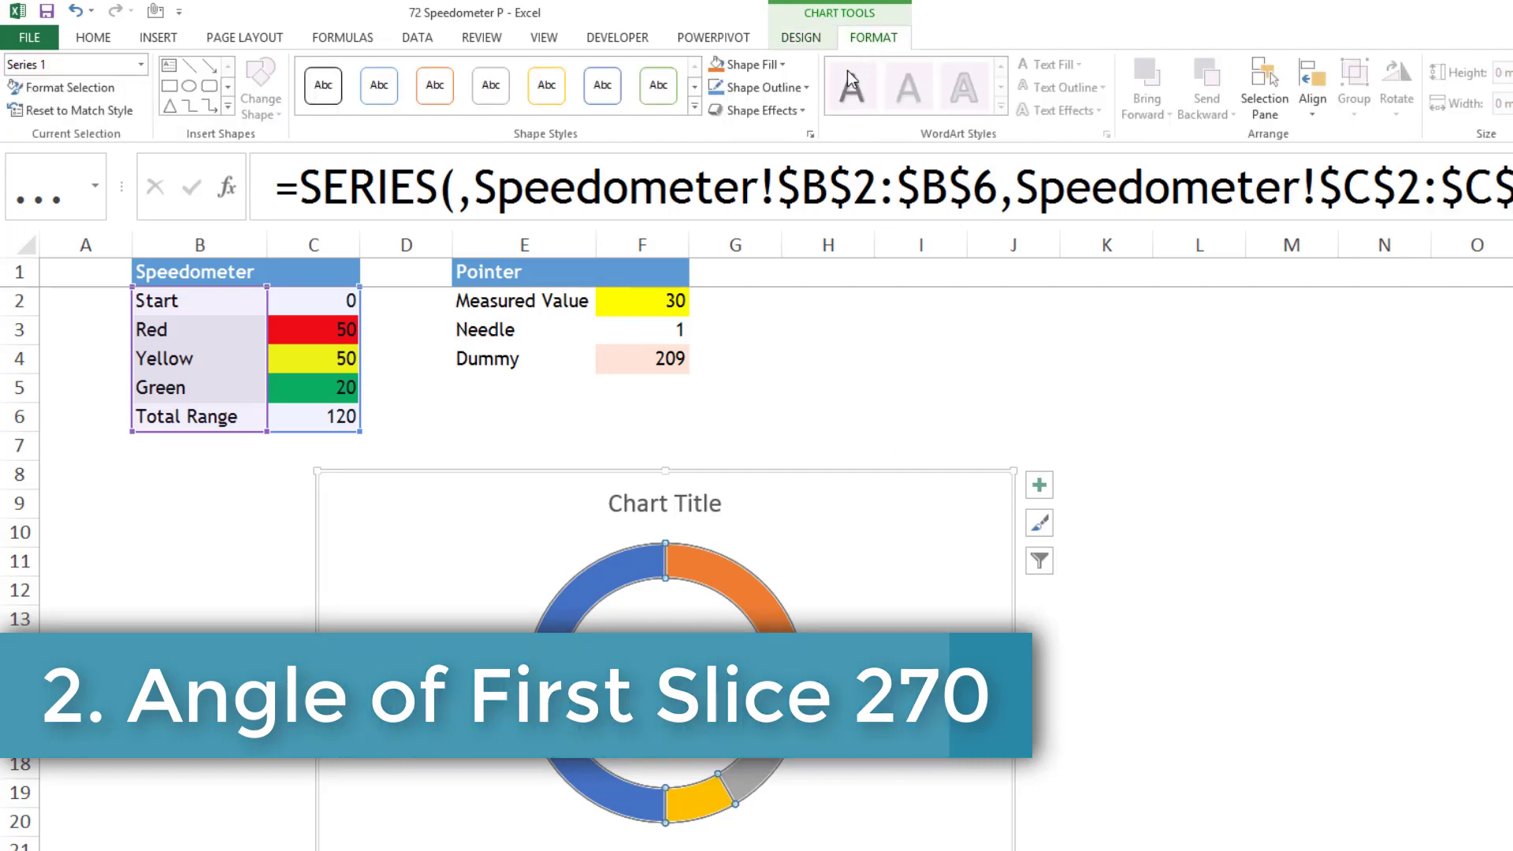
pyautogui.click(806, 87)
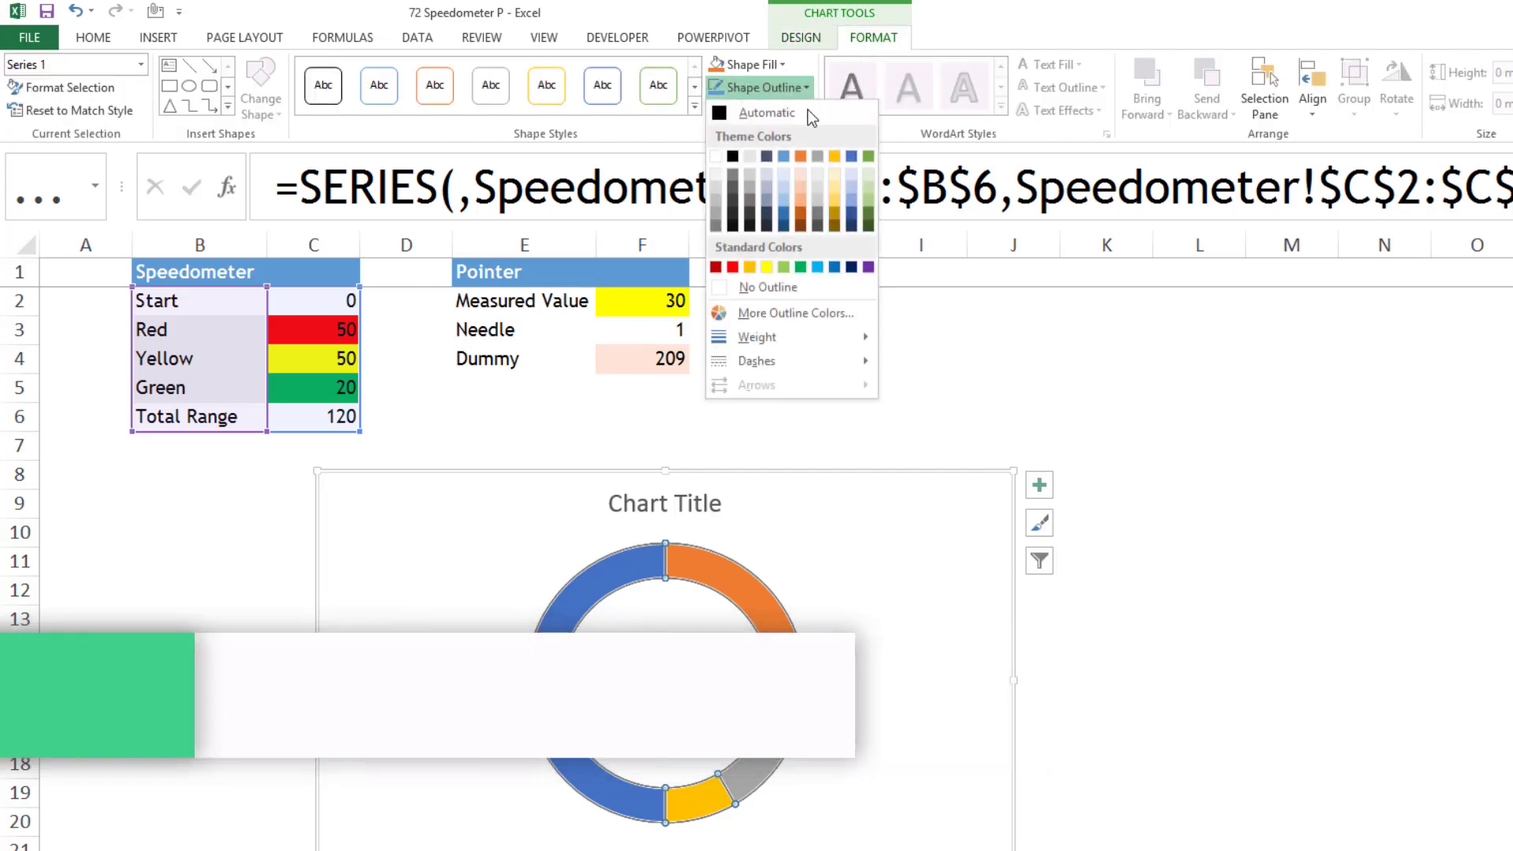
pyautogui.click(763, 288)
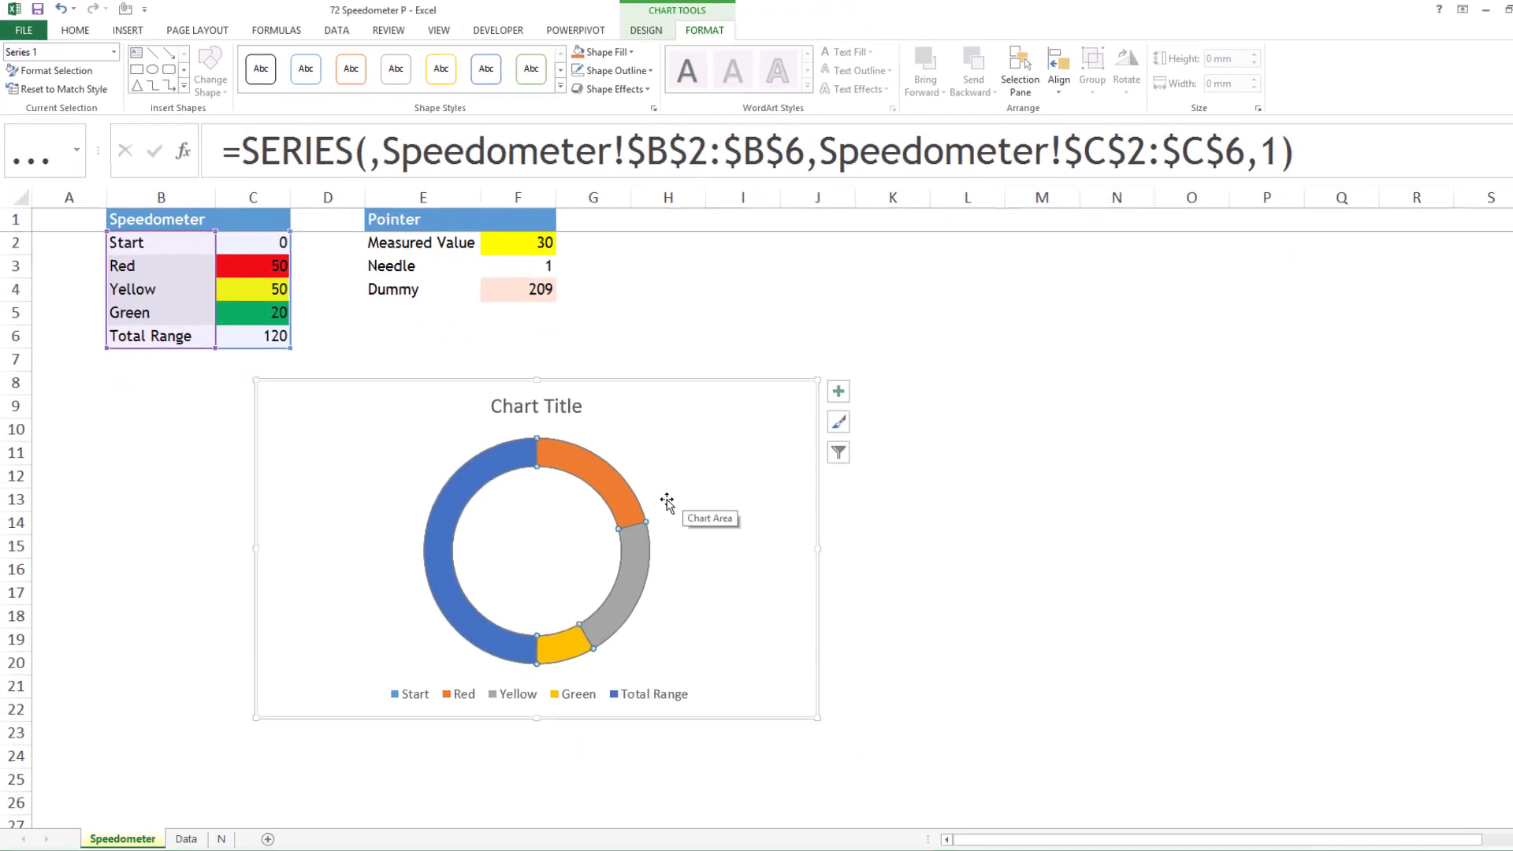
# - Set the doughnut series' angle of first slice to 270° and its doughnut hole size to 60%
pyautogui.rightClick(614, 498)
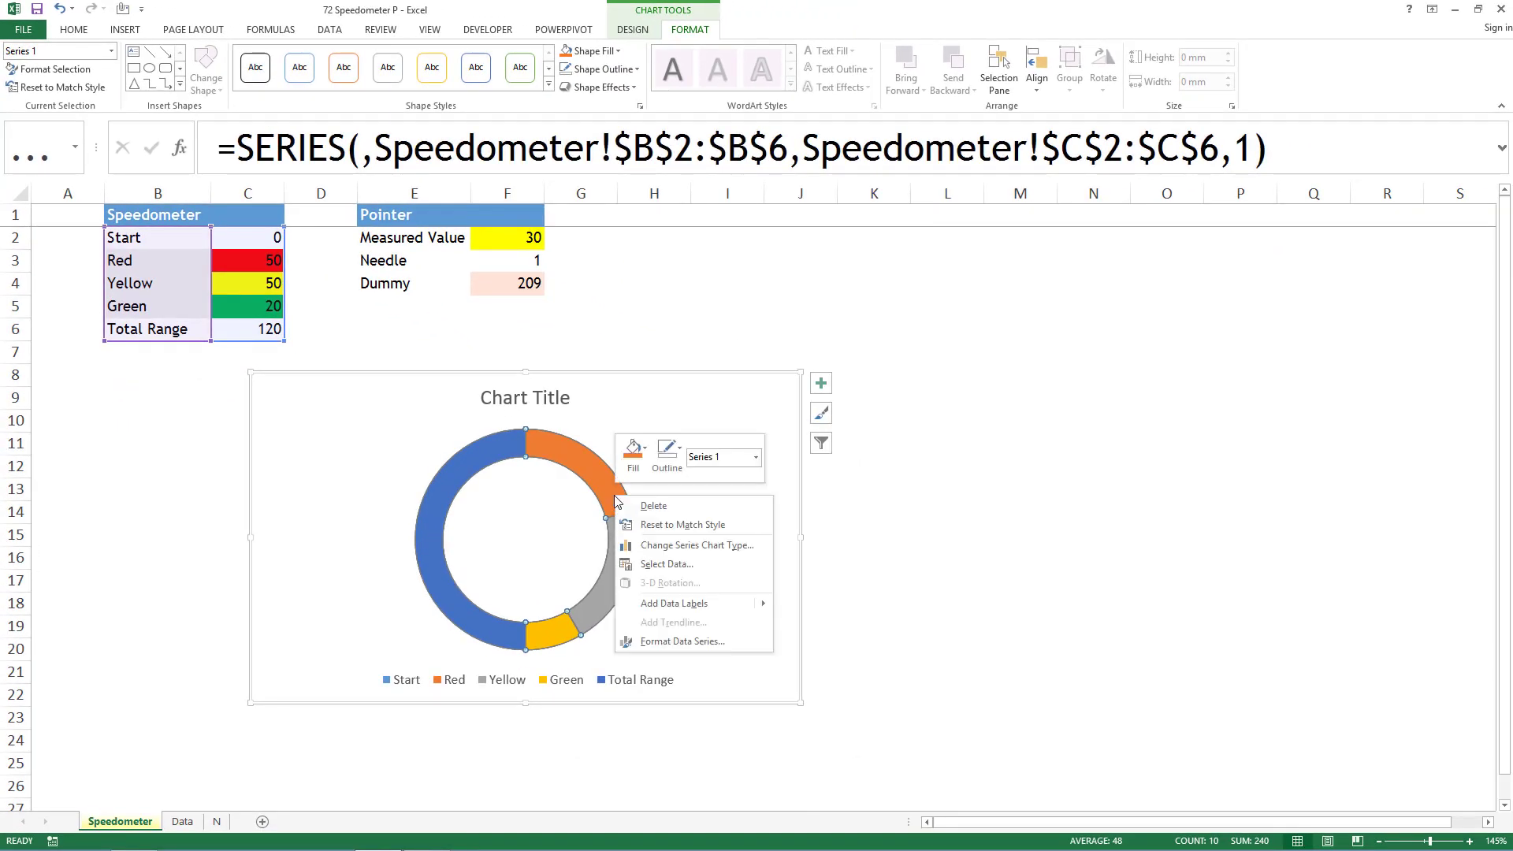
pyautogui.click(663, 642)
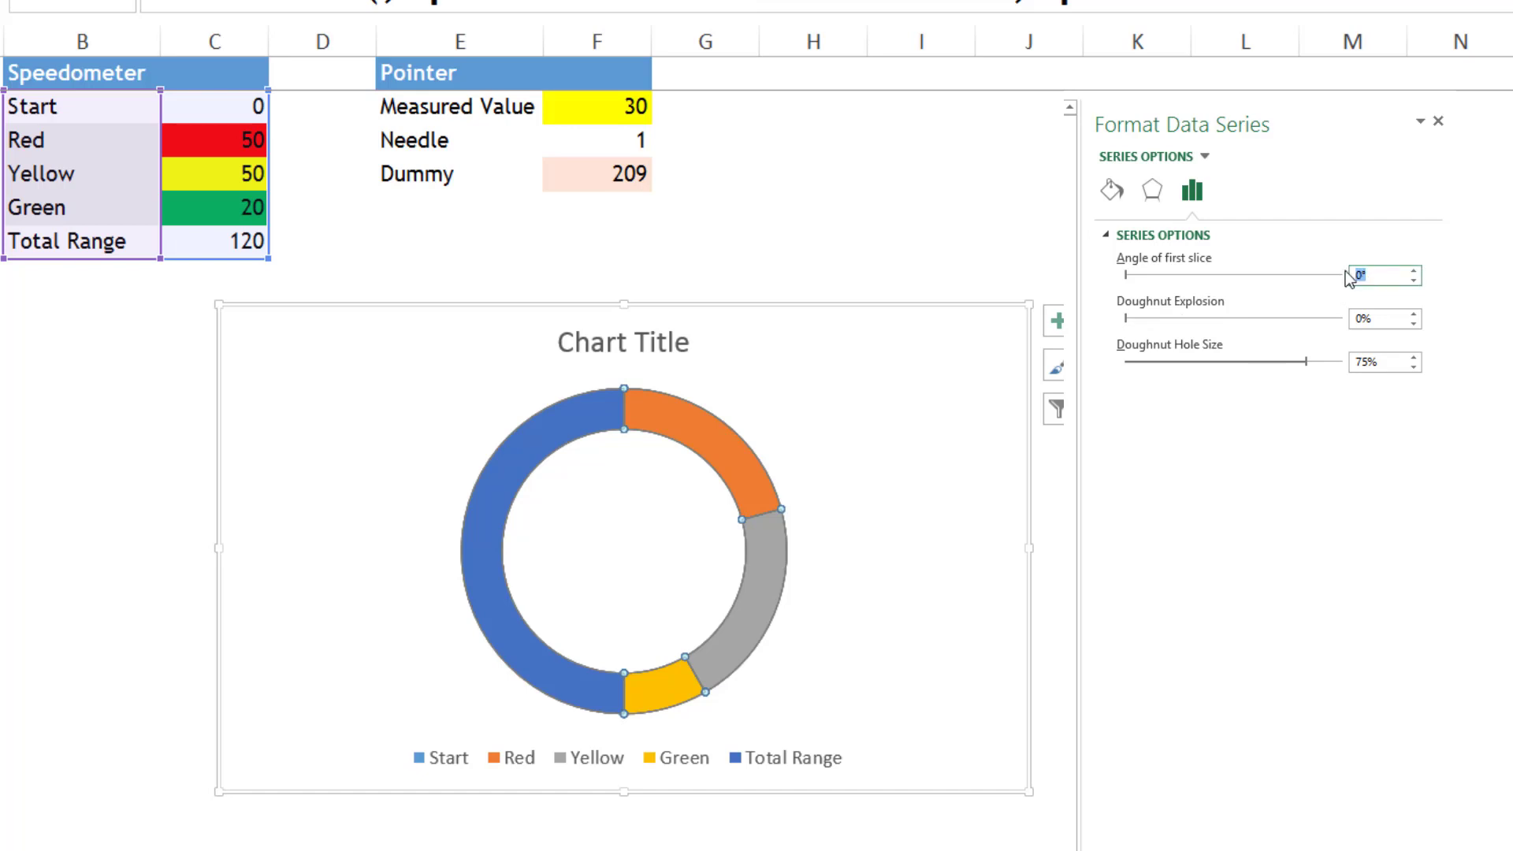
pyautogui.write('27')
pyautogui.click(1377, 451)
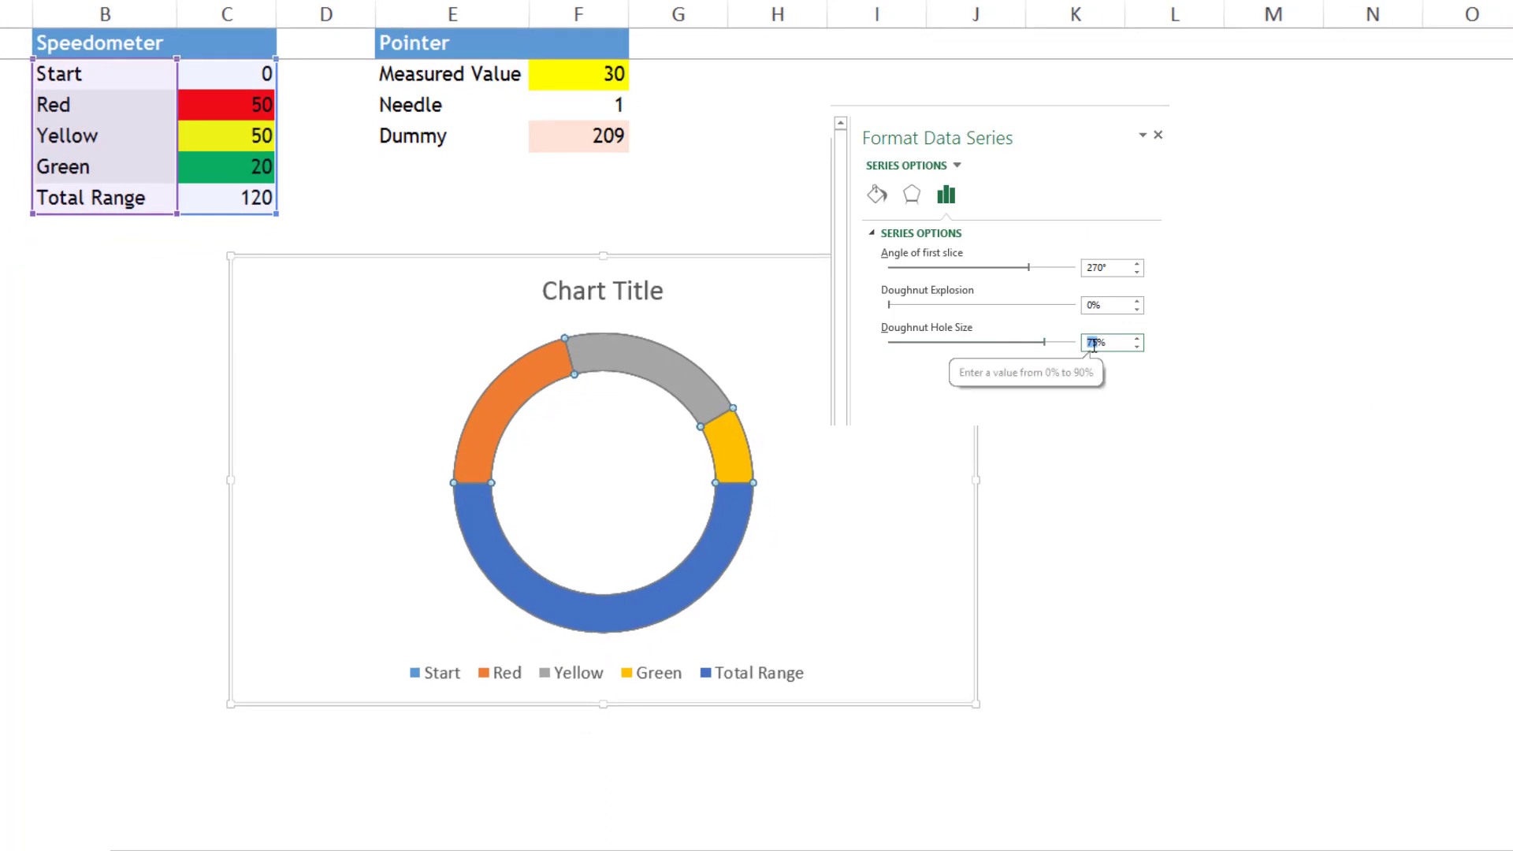
pyautogui.write('60')
pyautogui.press('Return')
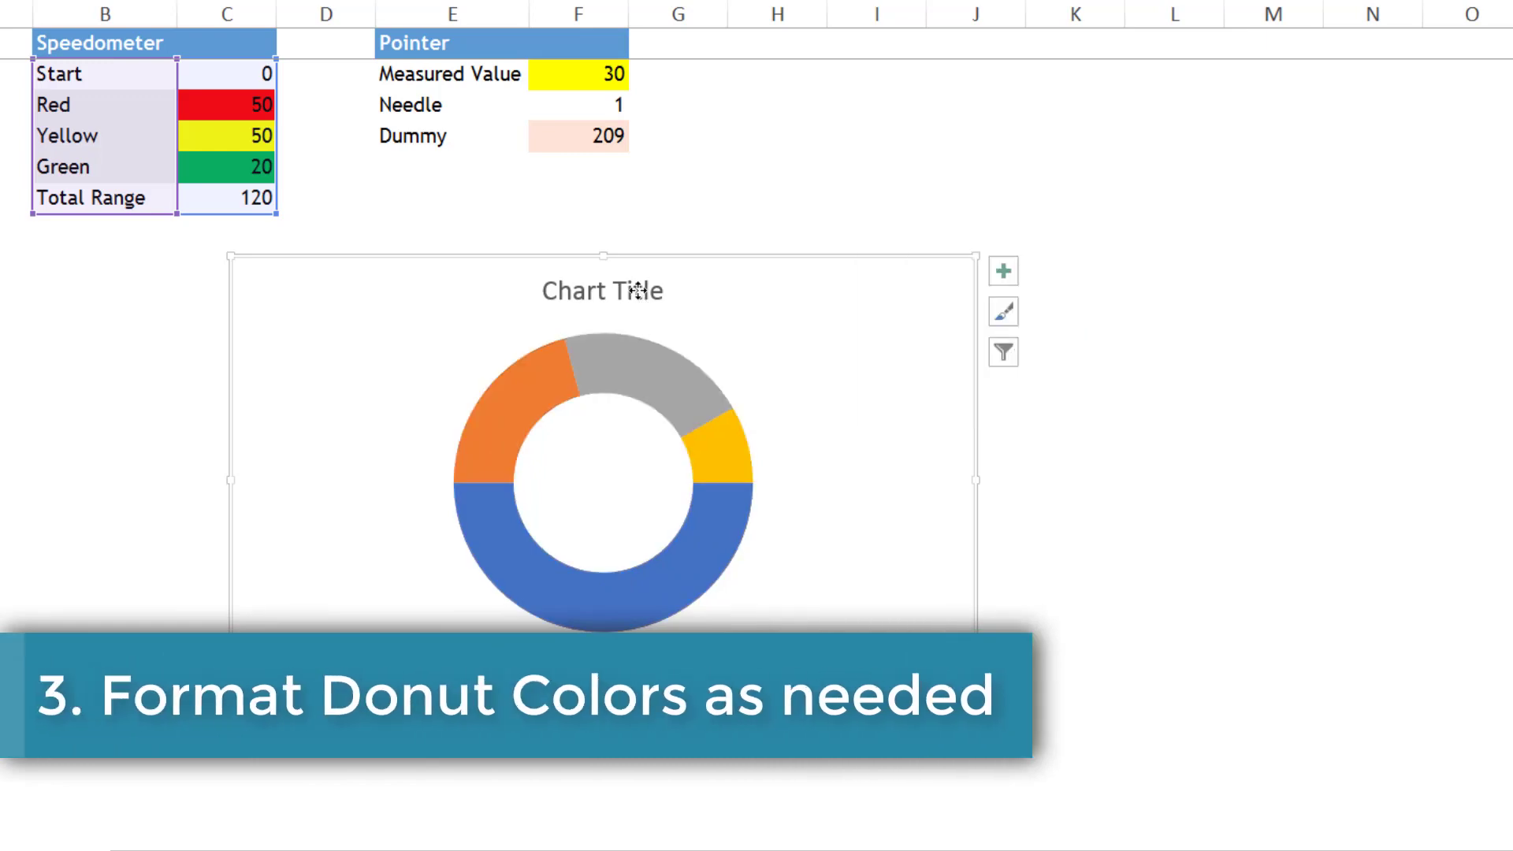
# - Delete the title of the doughnut chart
pyautogui.click(639, 290)
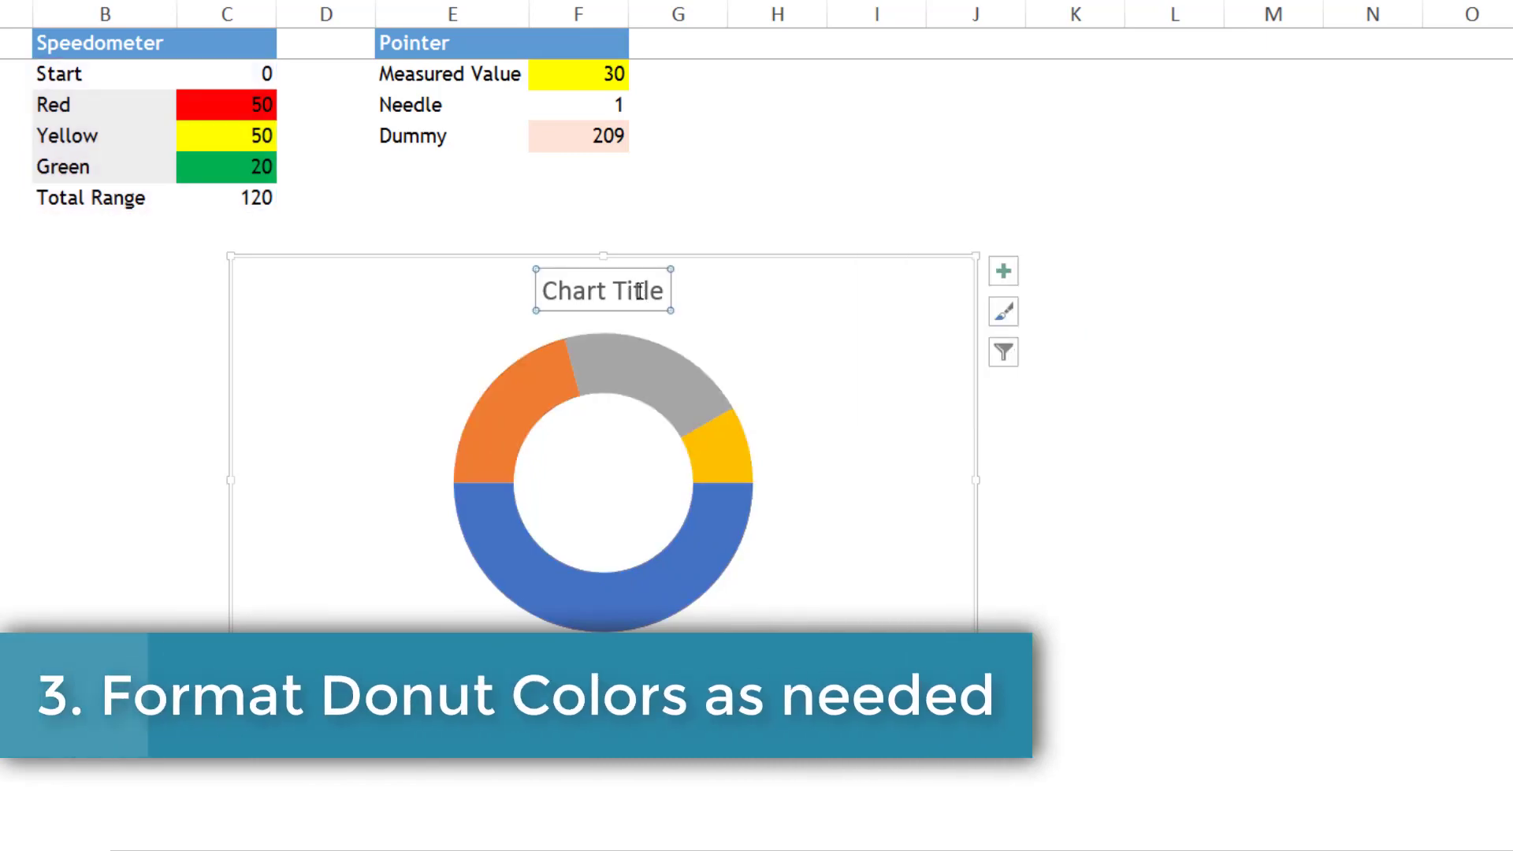
pyautogui.press('Delete')
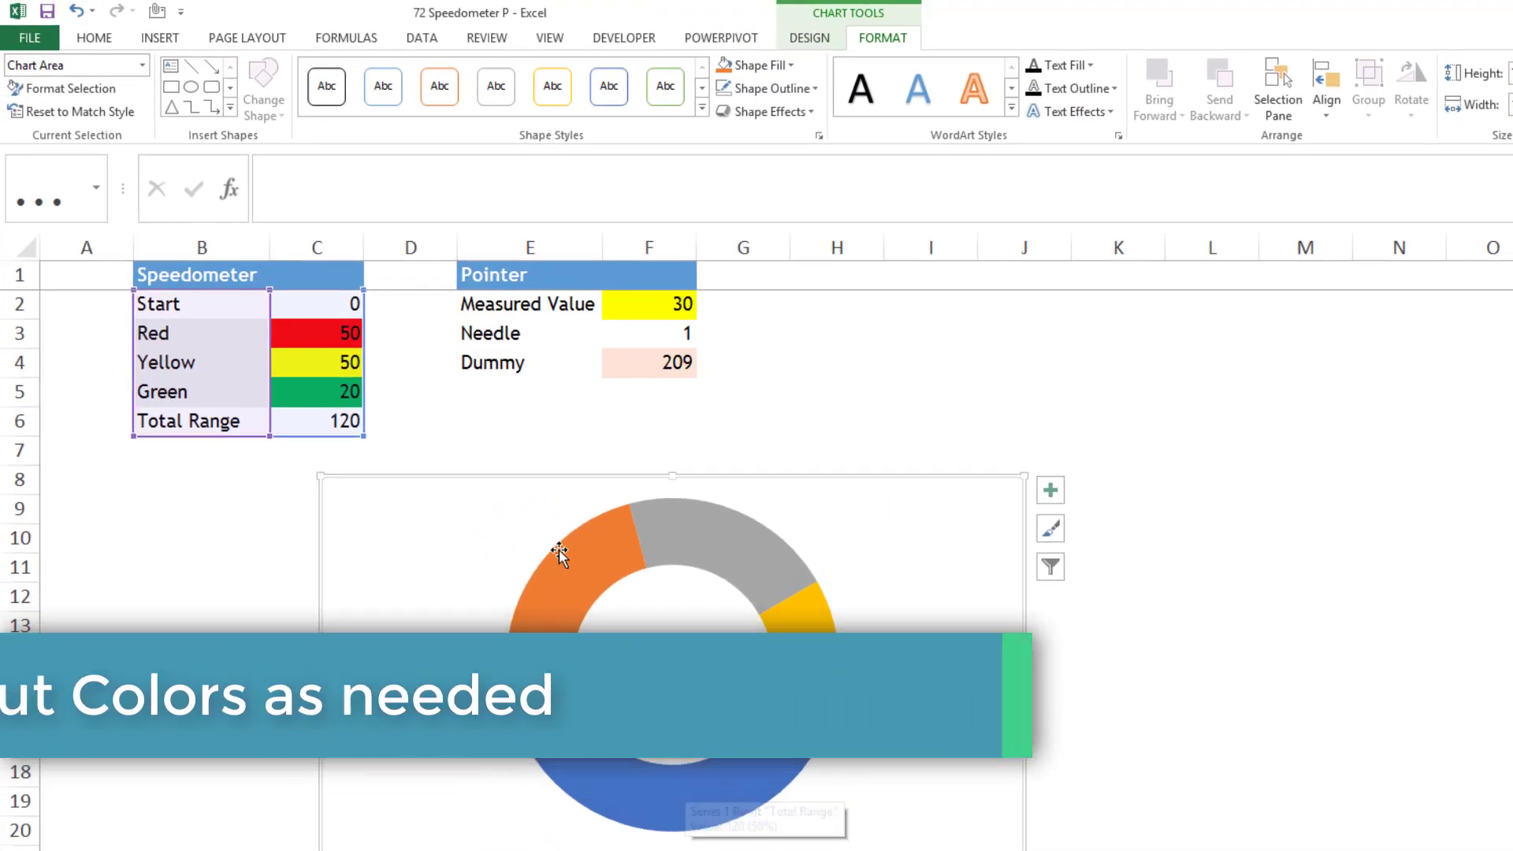
# - Remove the fill from the doughnut's Total Range slice
pyautogui.click(784, 736)
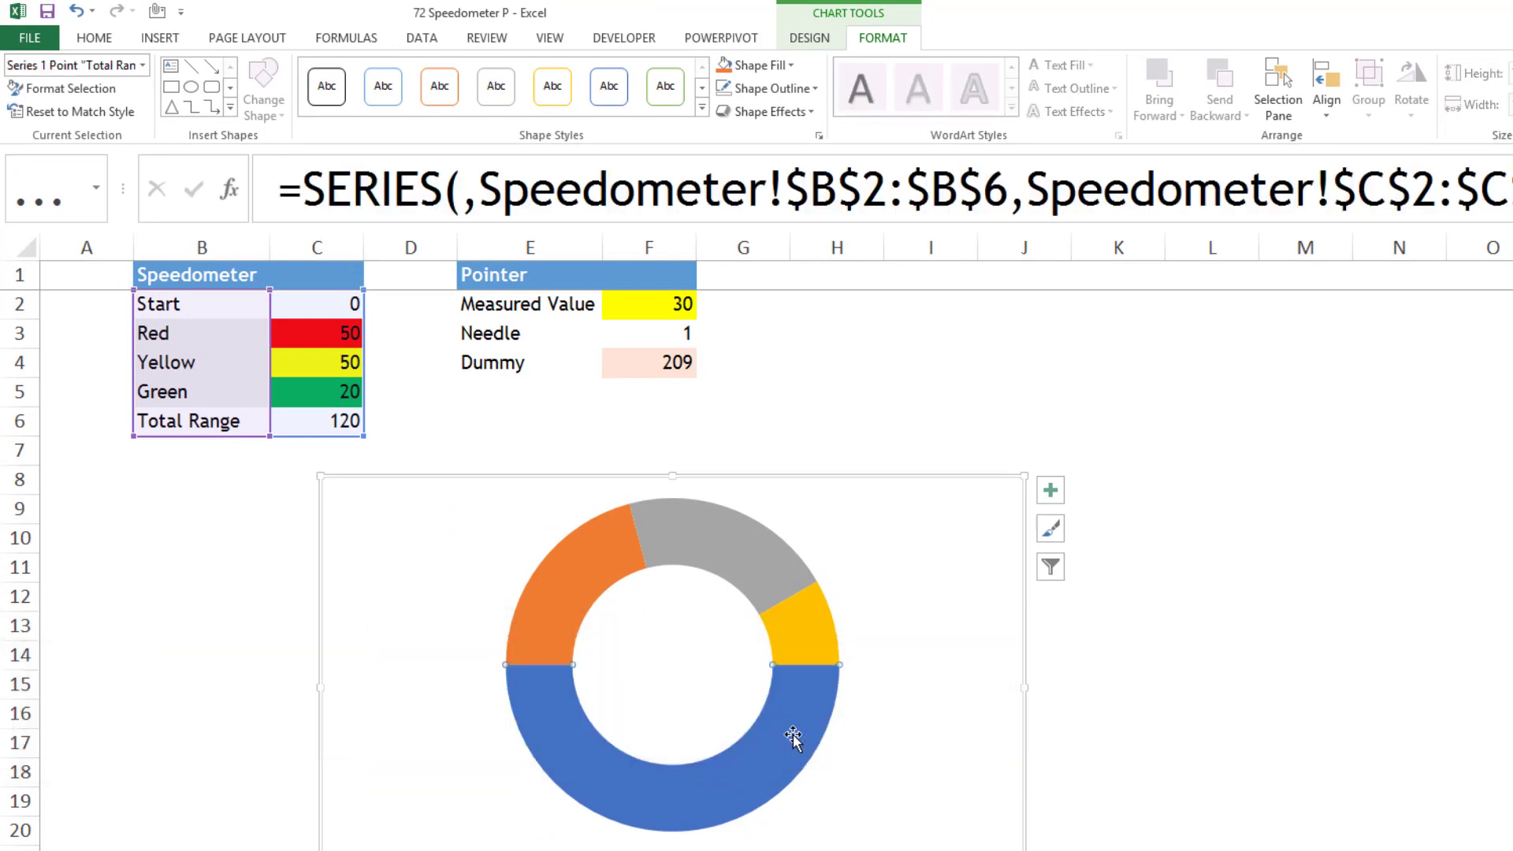
pyautogui.click(783, 67)
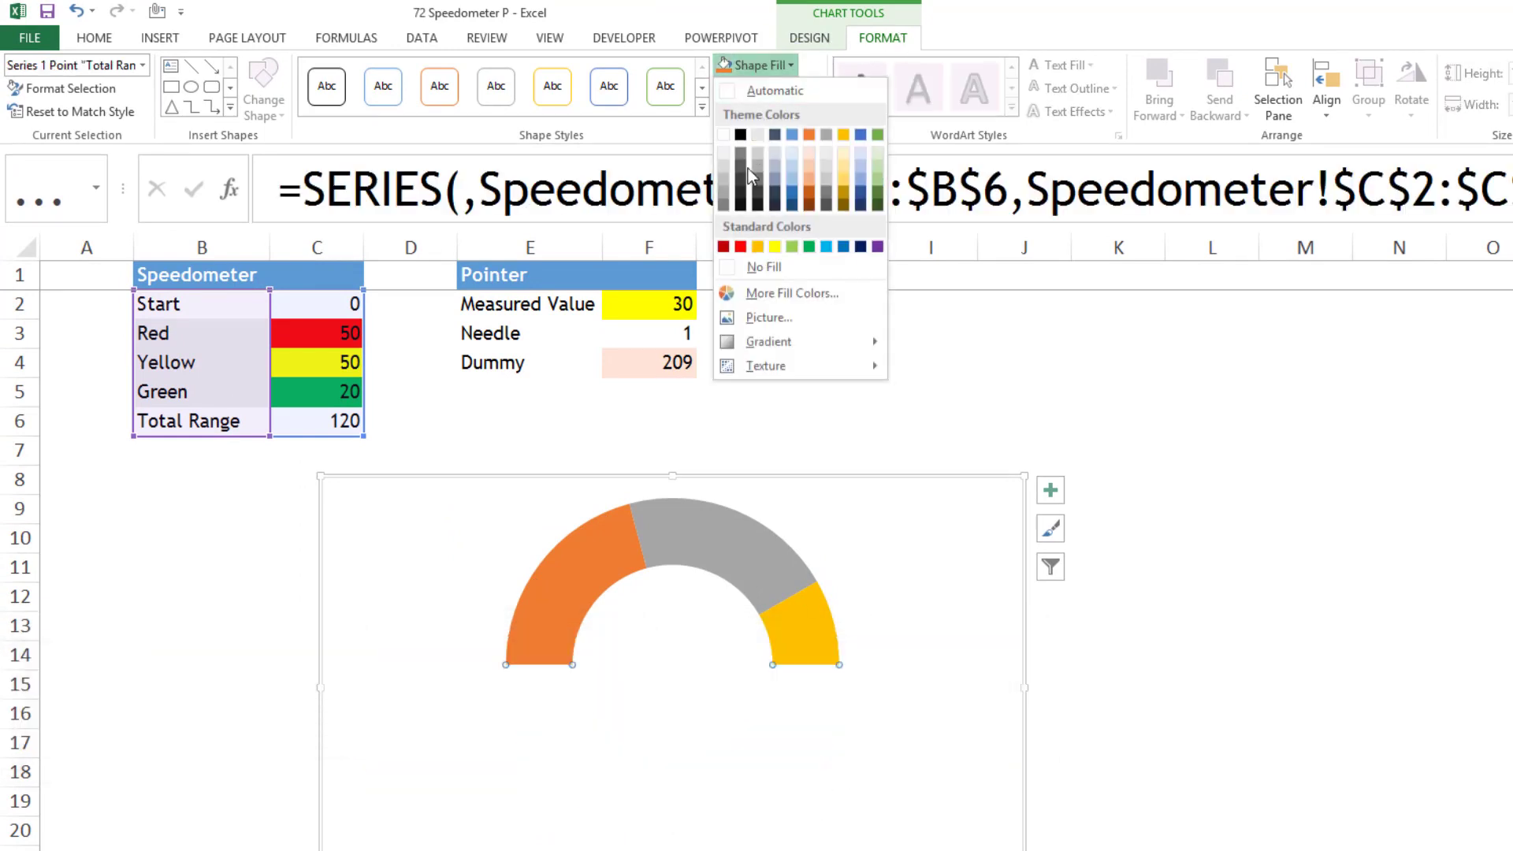
pyautogui.click(760, 267)
# - Fill the doughnut's Red, Yellow and Green slices with the matching standard colors red, yellow and green
pyautogui.click(595, 558)
pyautogui.click(789, 65)
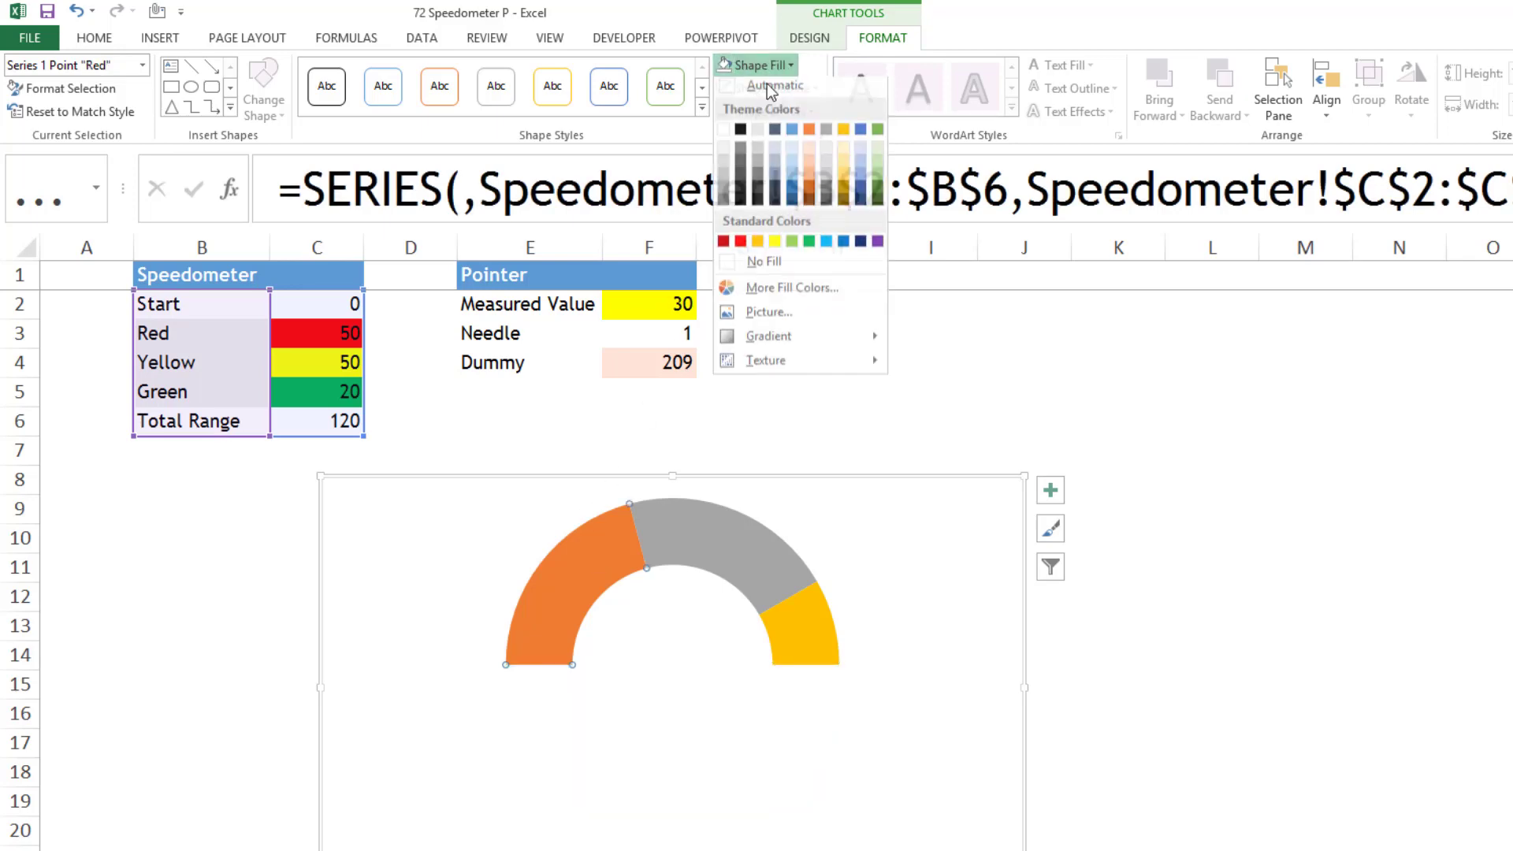
pyautogui.click(739, 247)
pyautogui.click(729, 557)
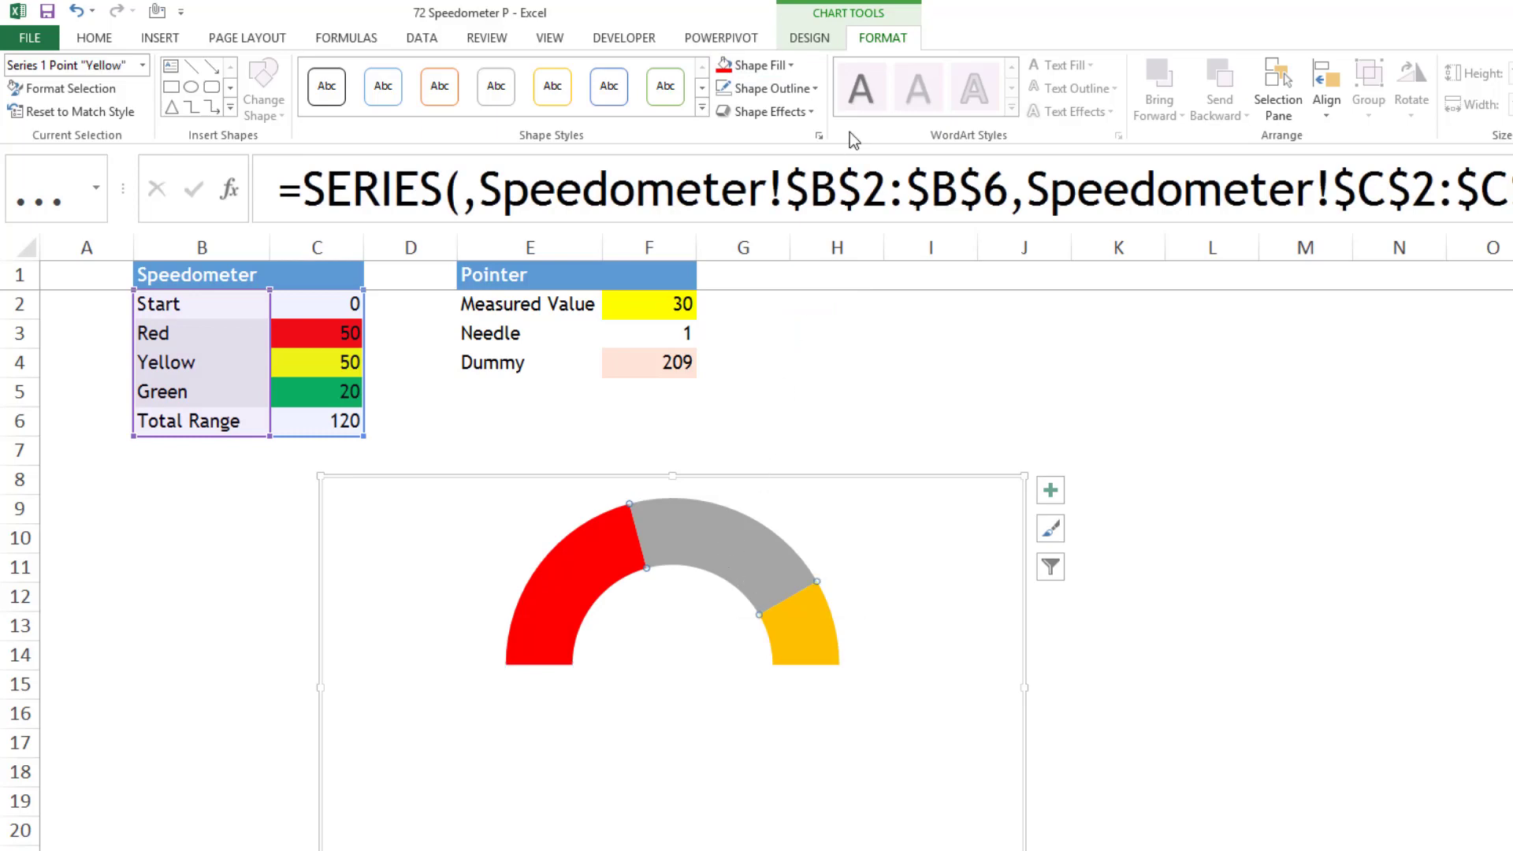
pyautogui.click(788, 65)
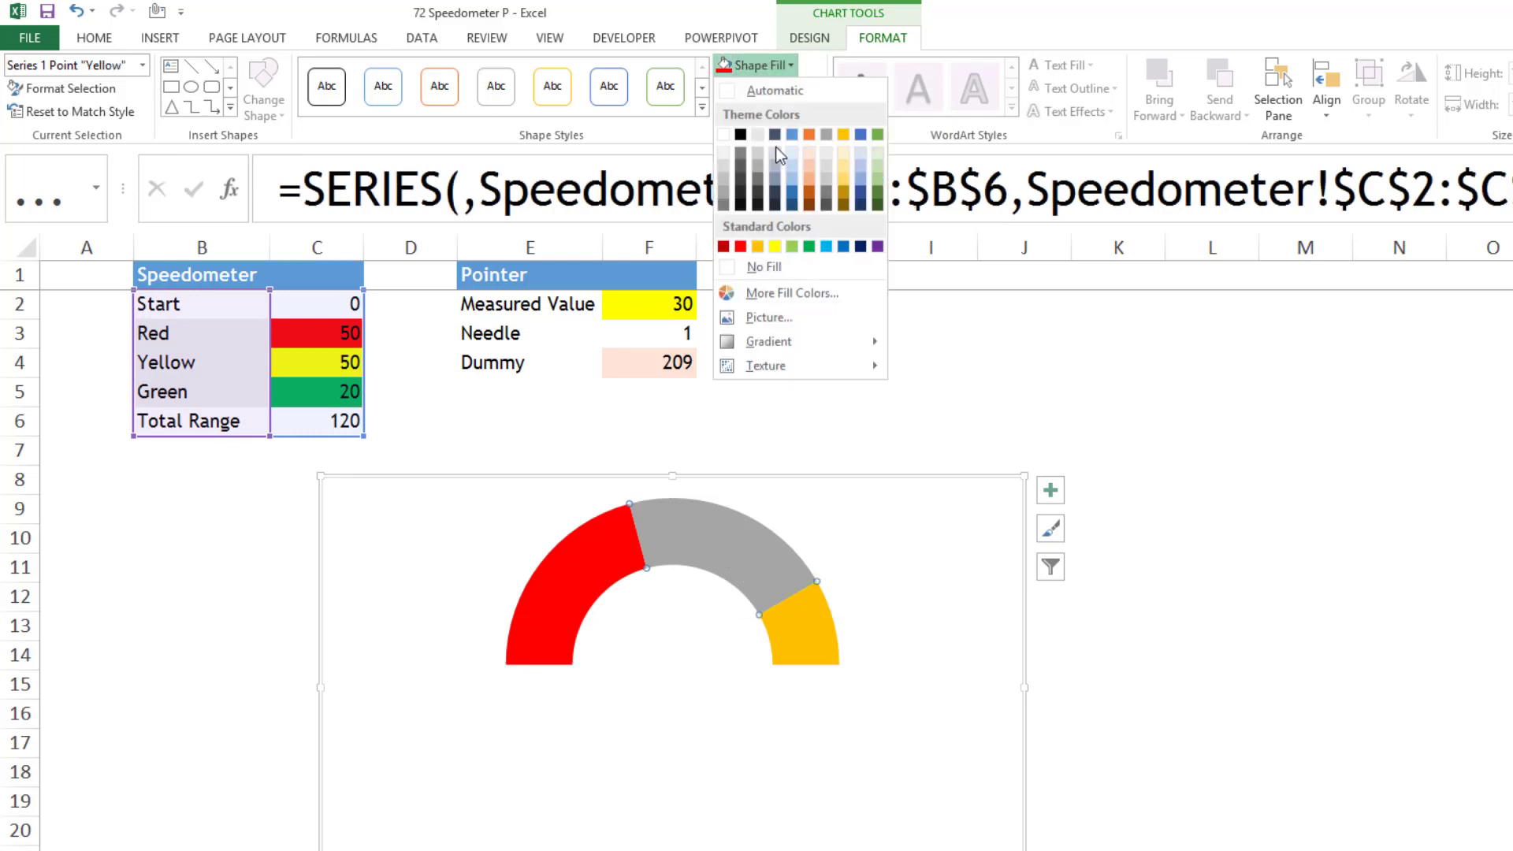
pyautogui.click(775, 246)
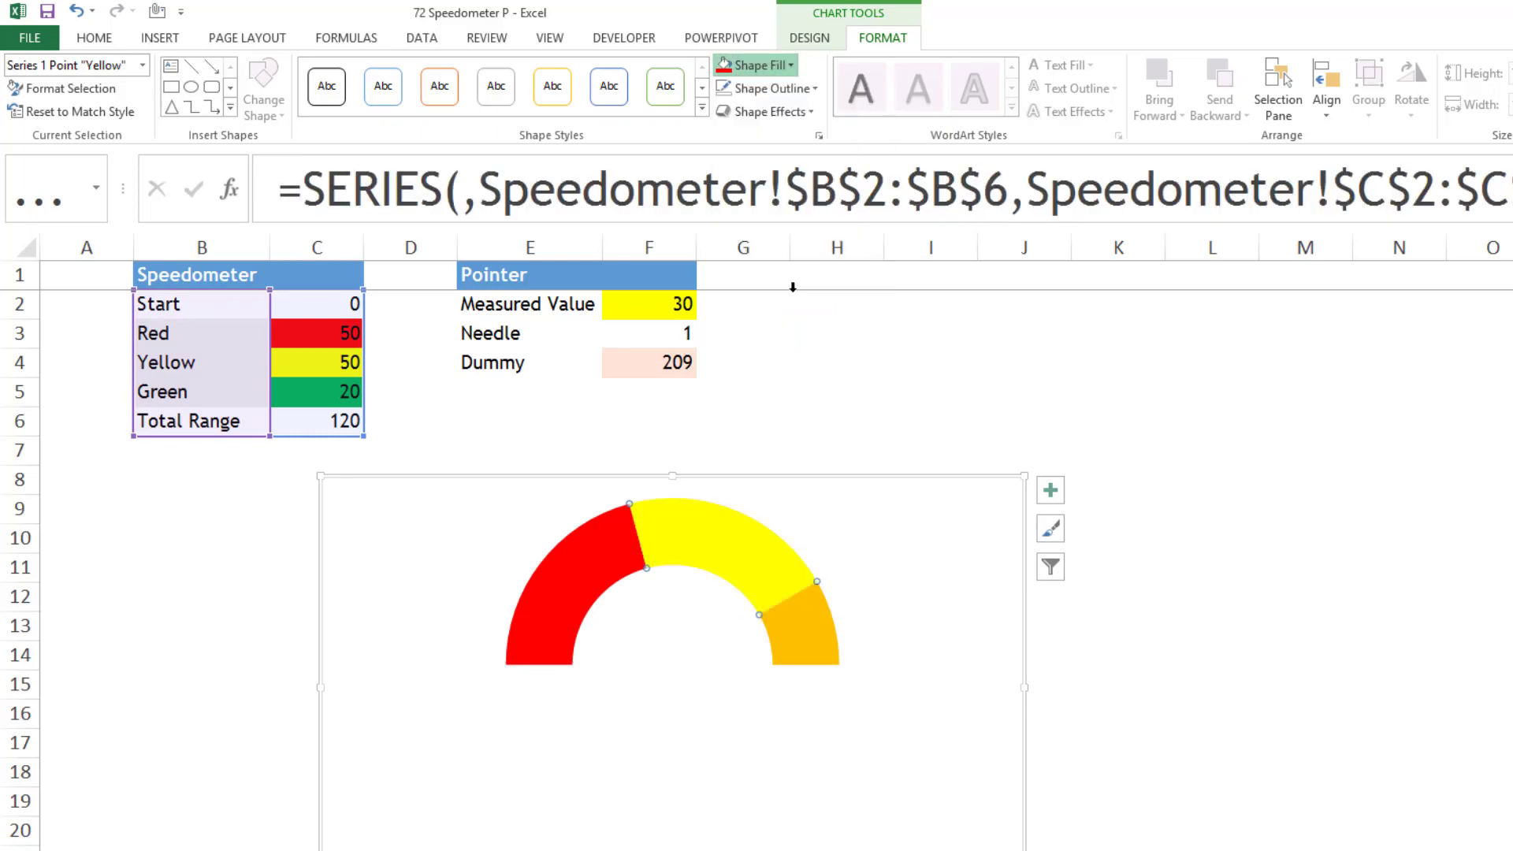
pyautogui.click(769, 66)
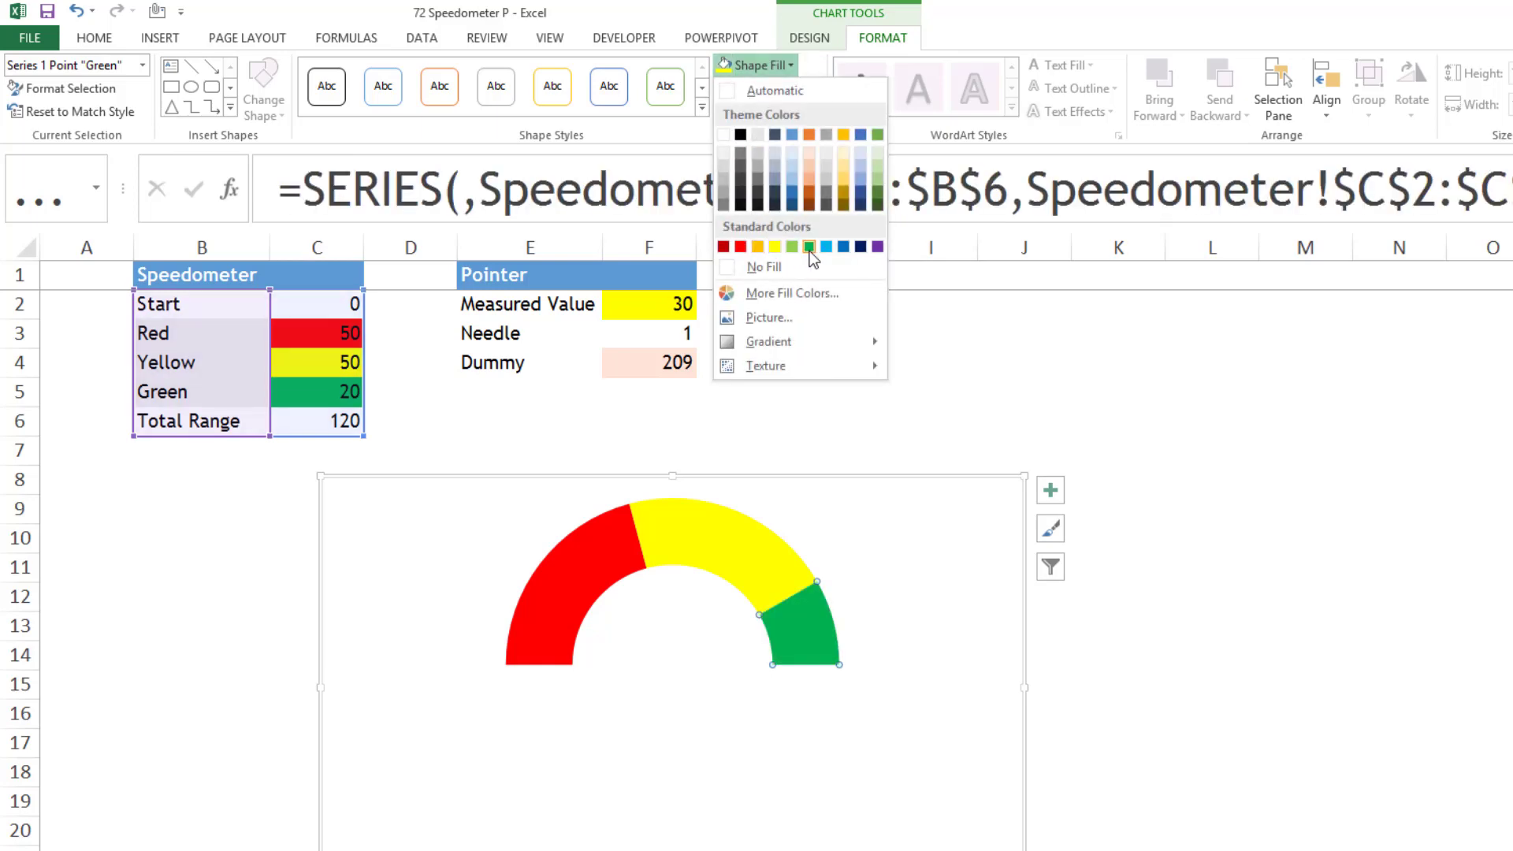
pyautogui.click(809, 246)
# - Enlarge the plot area of the doughnut chart slightly within the chart frame
pyautogui.click(841, 549)
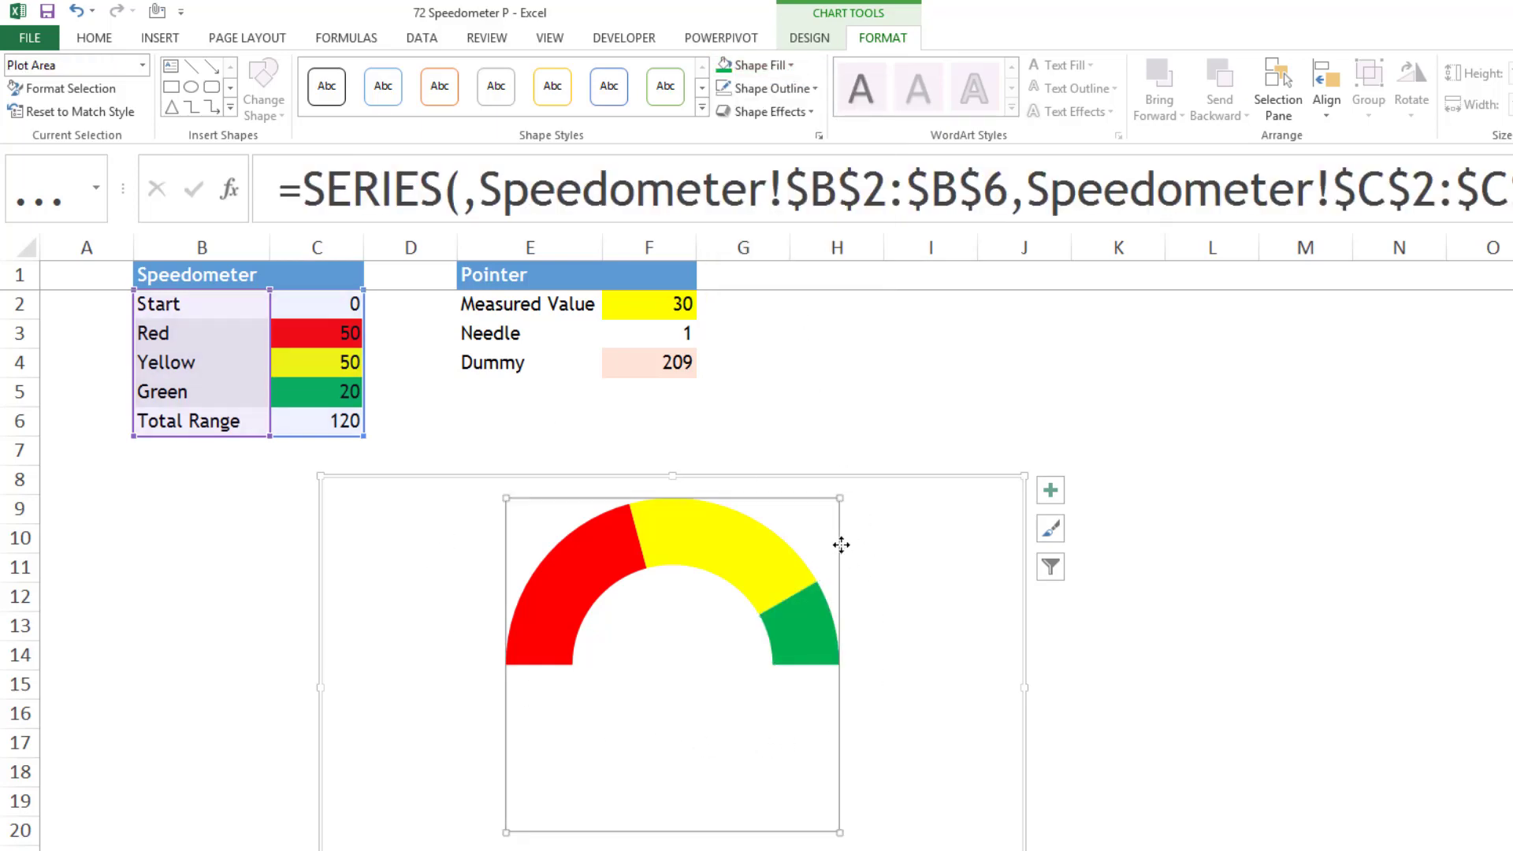
pyautogui.click(912, 565)
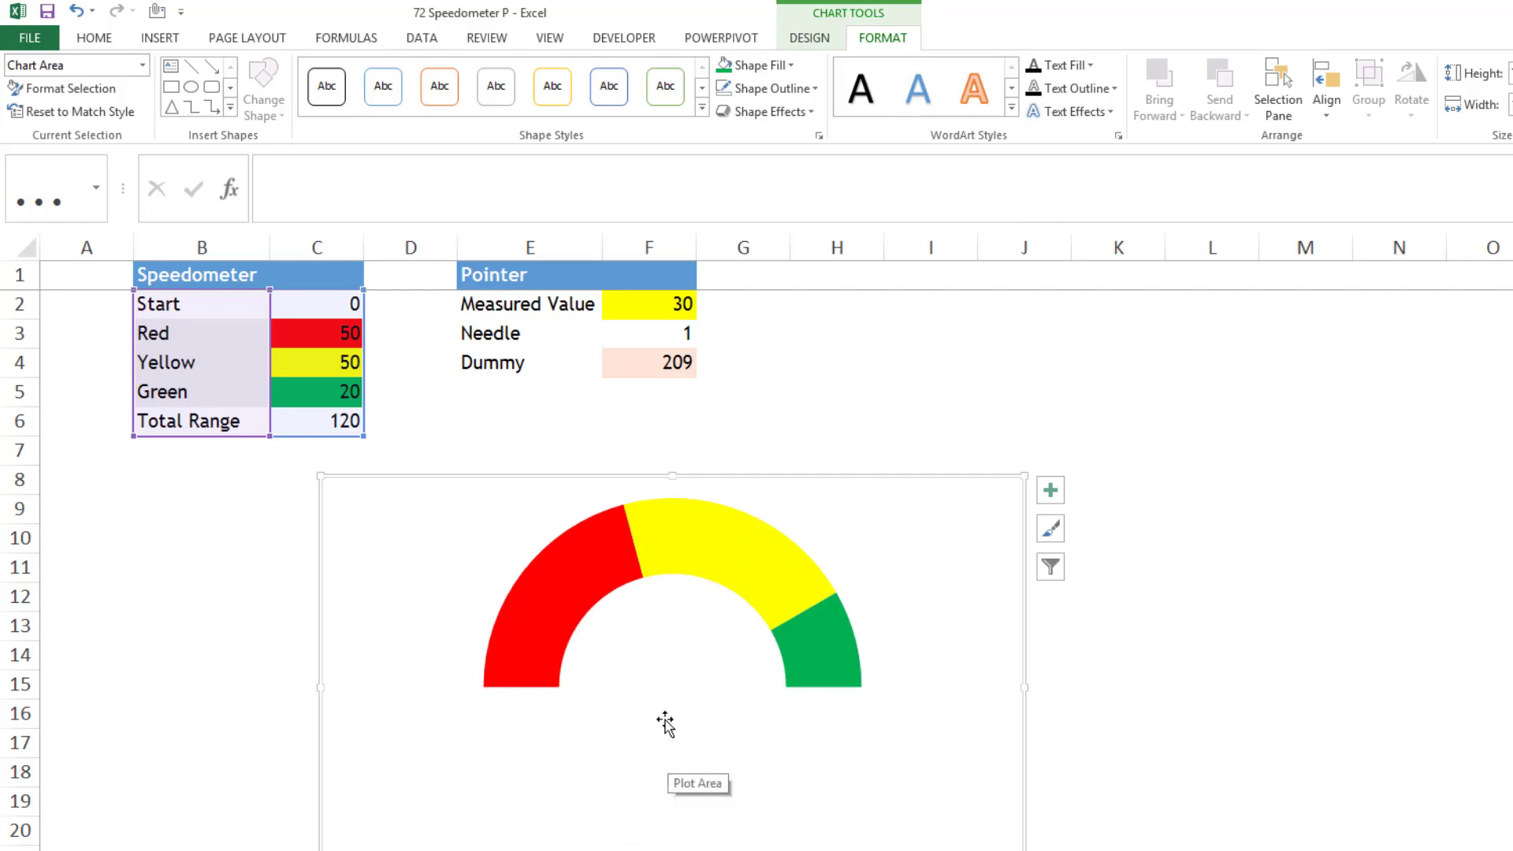
# - Move the chart sideways below the tables so that it spans columns A to G
pyautogui.click(666, 306)
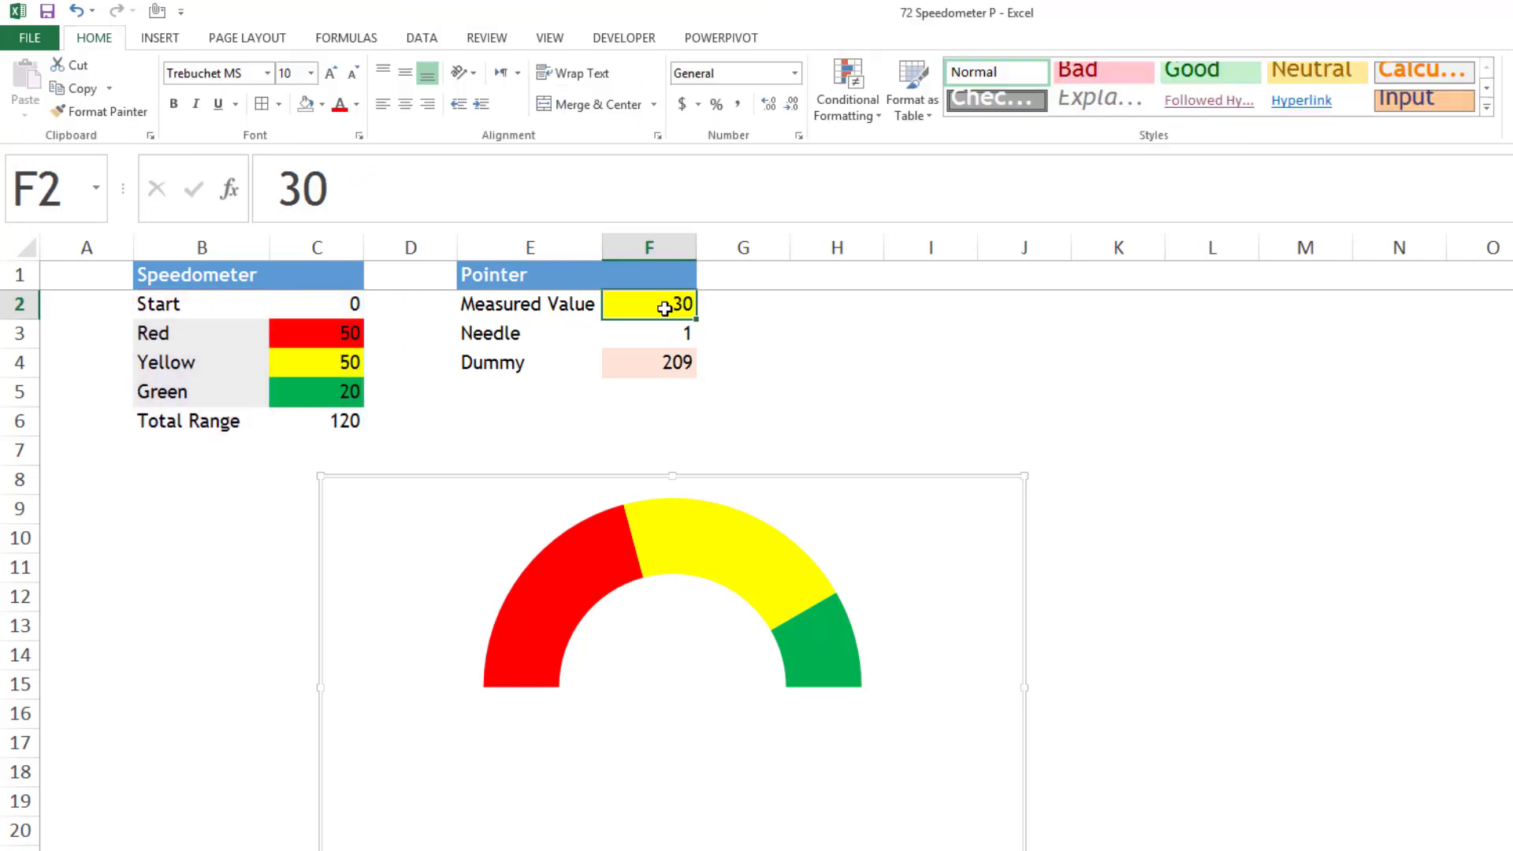
pyautogui.click(669, 652)
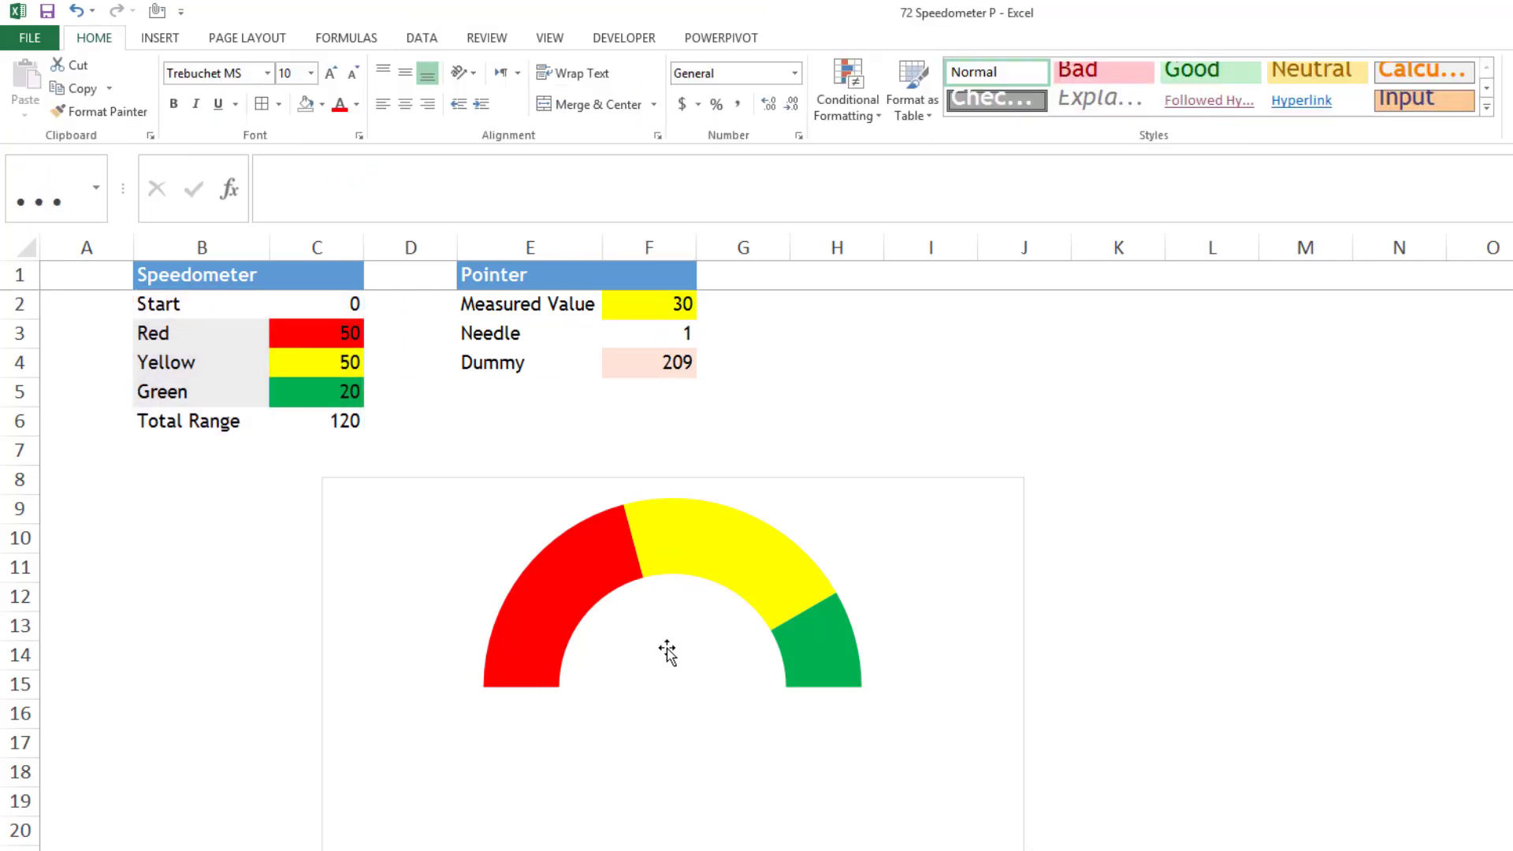
pyautogui.click(910, 712)
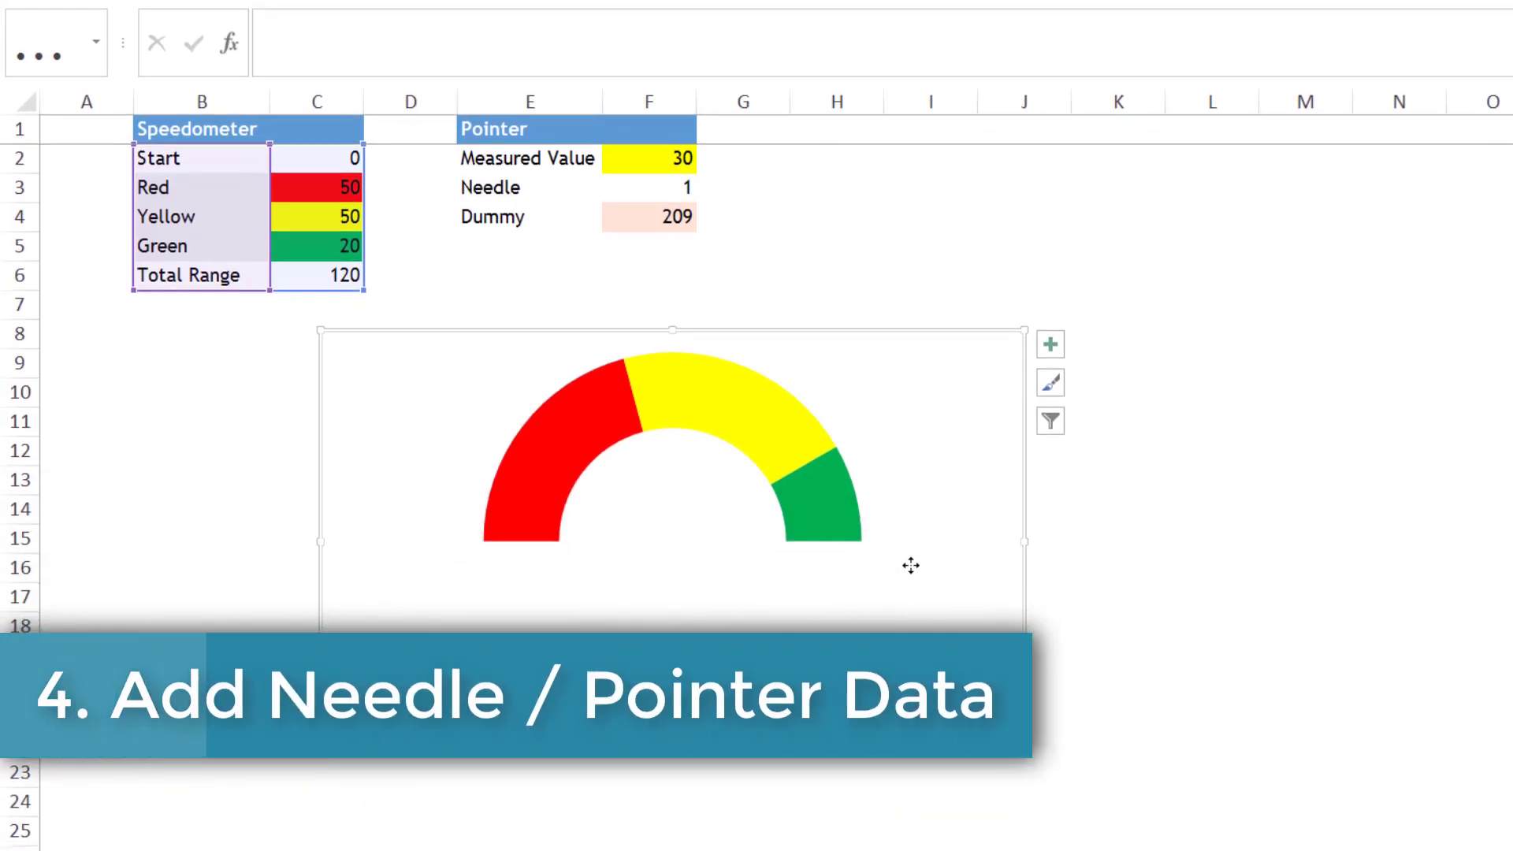
pyautogui.moveTo(910, 565); pyautogui.dragTo(661, 568)
pyautogui.click(636, 313)
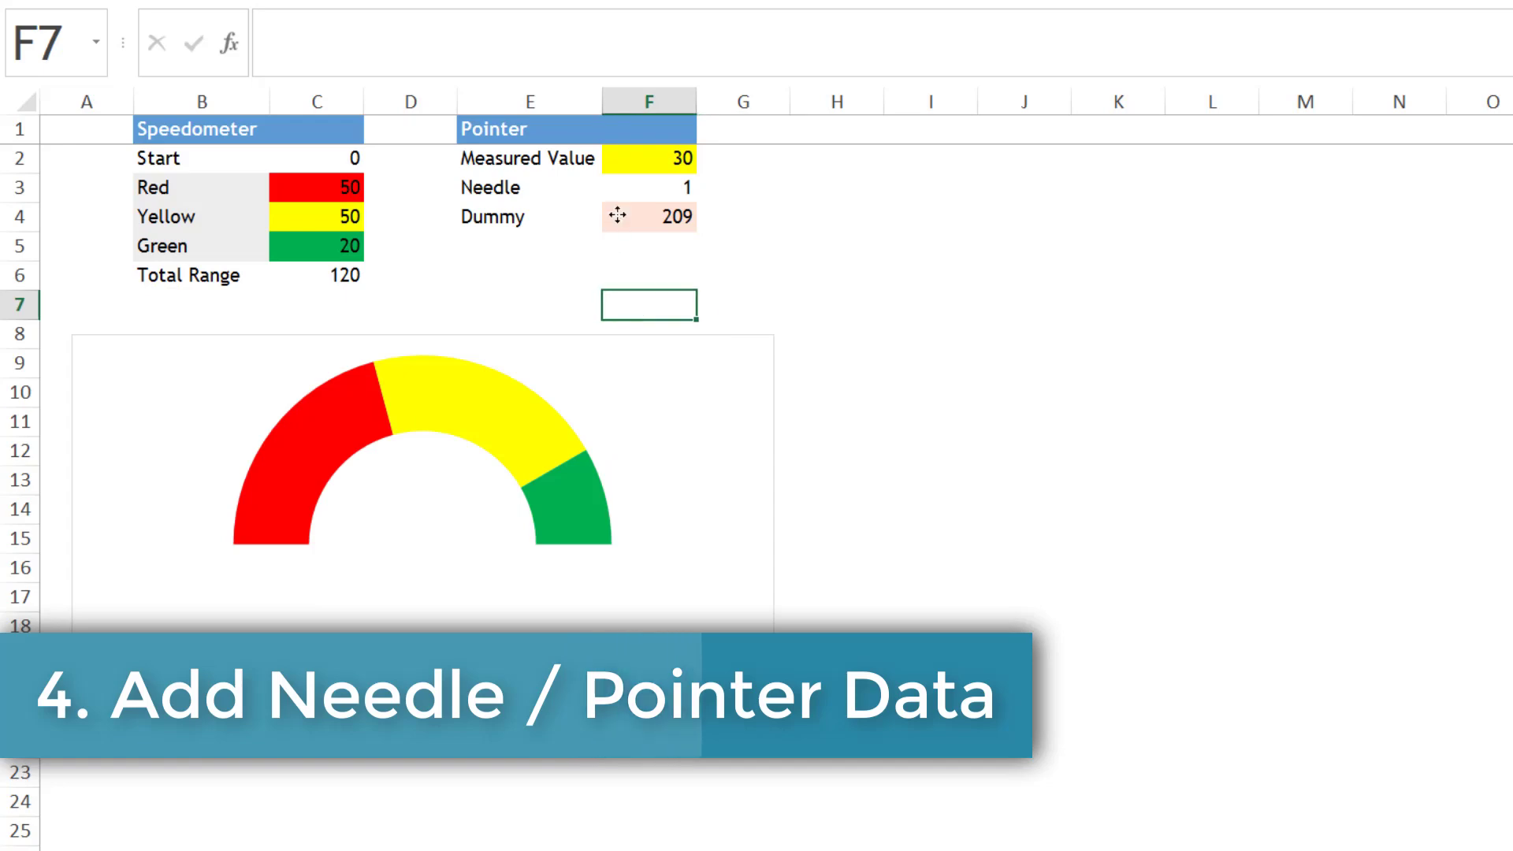
# - Add a second data series to the chart with the Pointer values in F2:F4, leaving the series name empty
pyautogui.rightClick(494, 409)
pyautogui.click(562, 496)
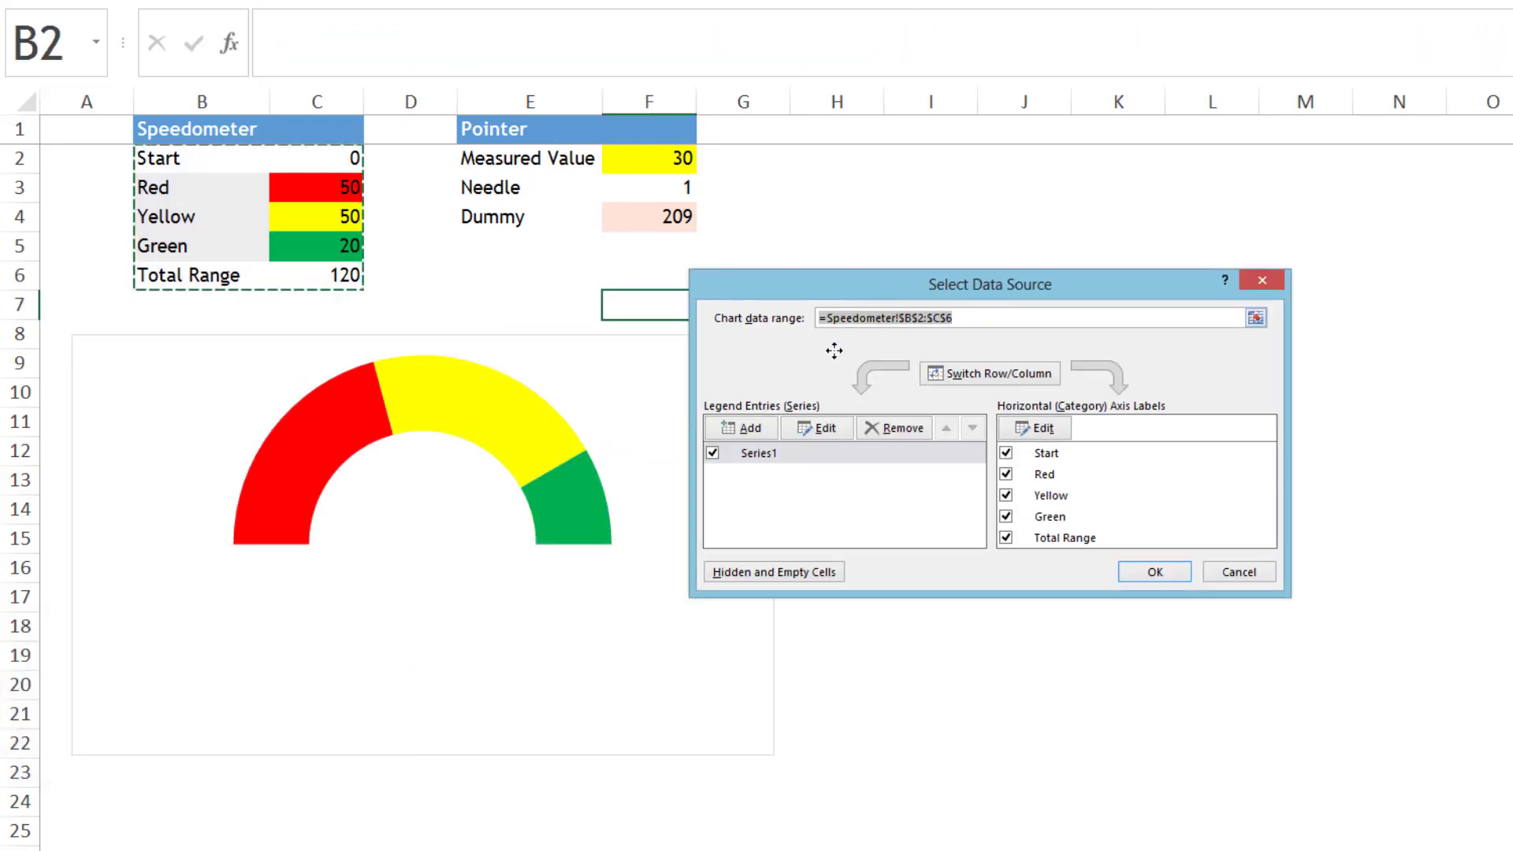
pyautogui.click(749, 427)
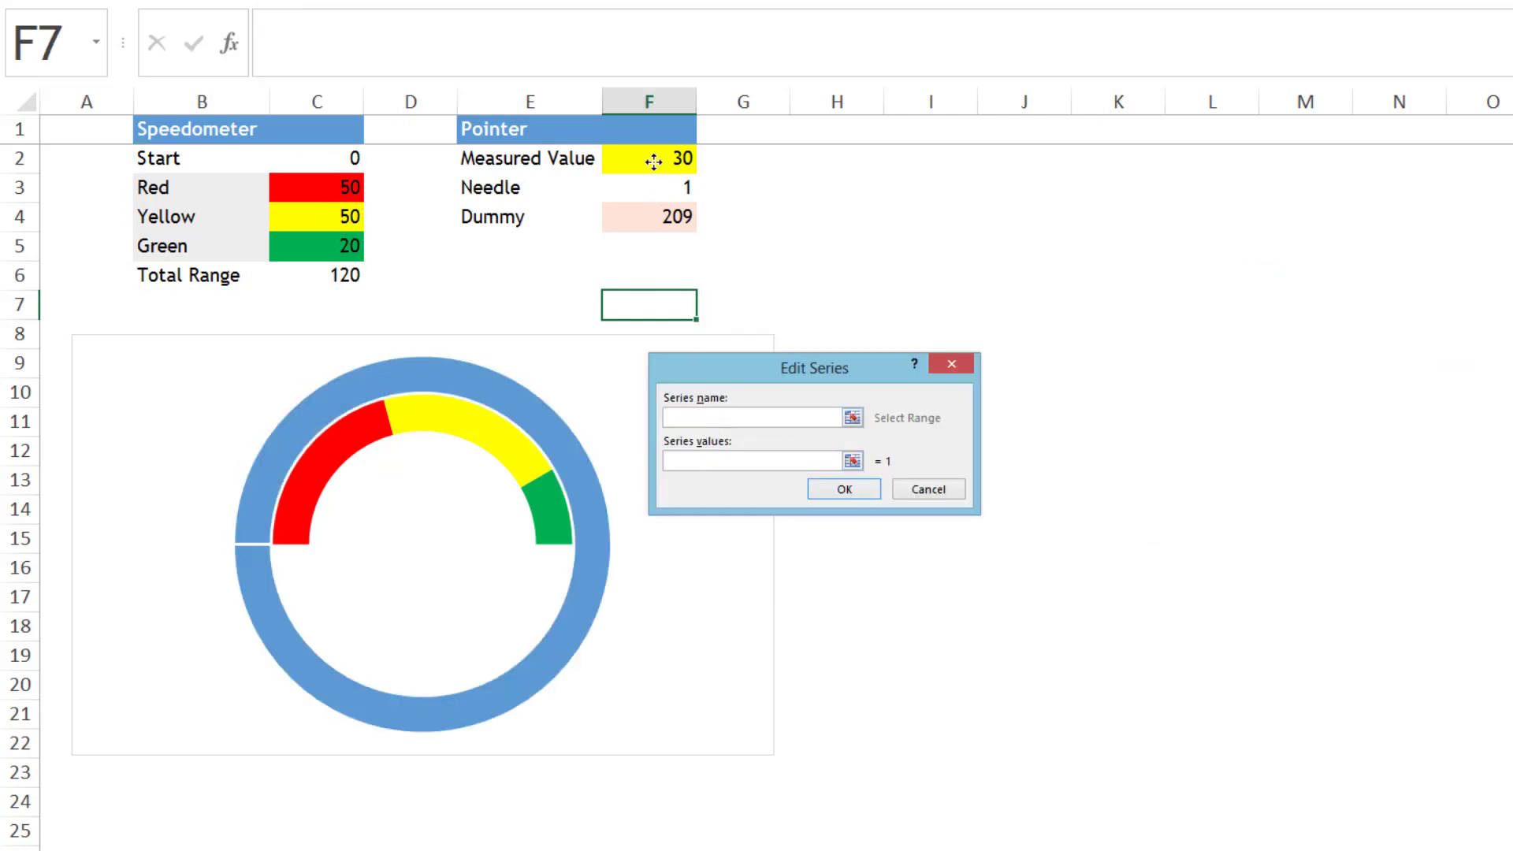
pyautogui.moveTo(654, 161); pyautogui.dragTo(616, 220)
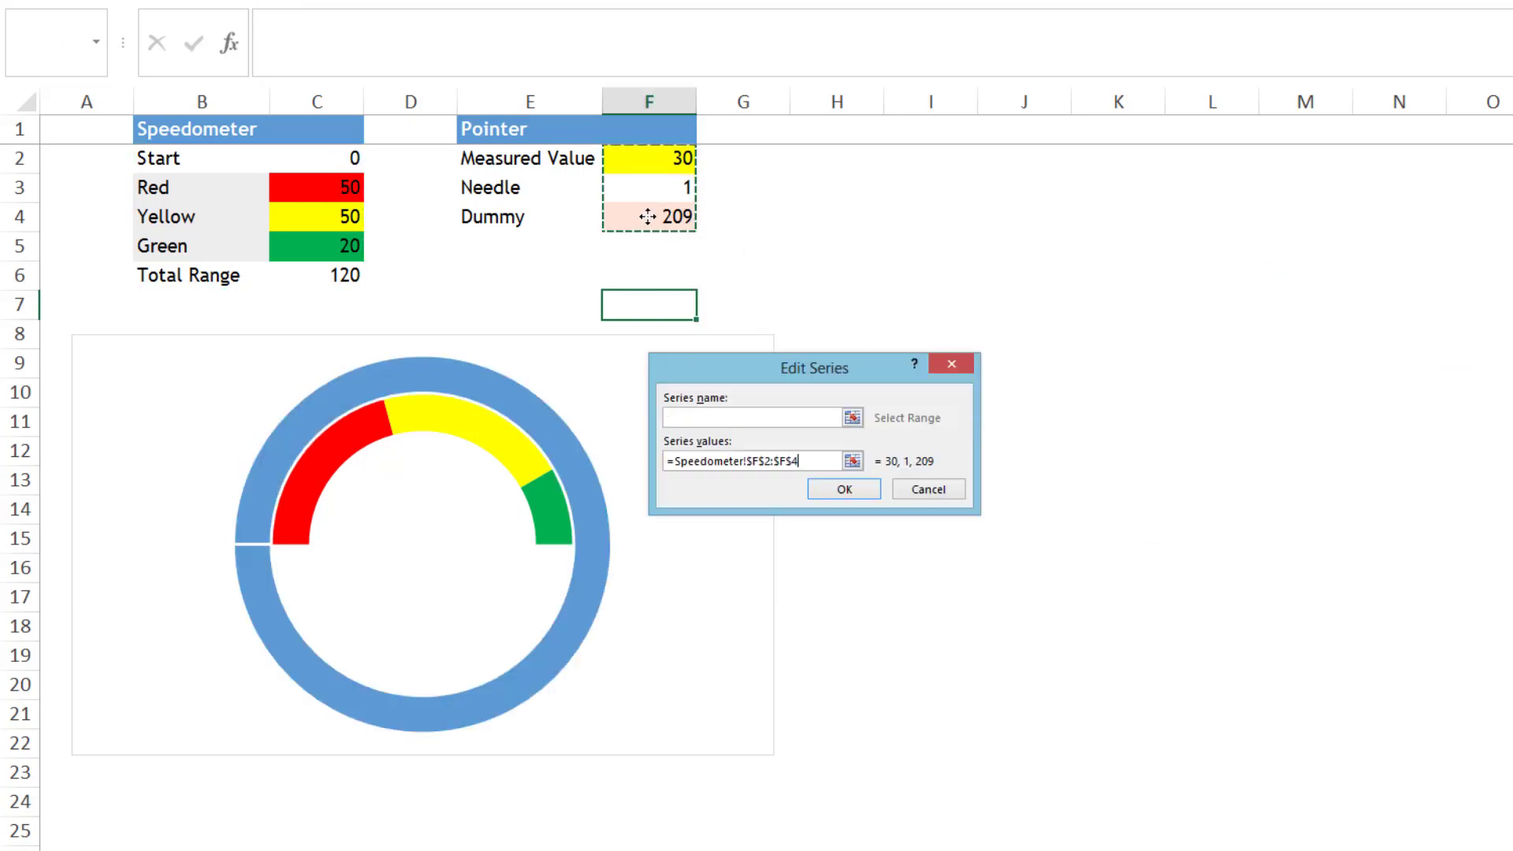
pyautogui.click(845, 490)
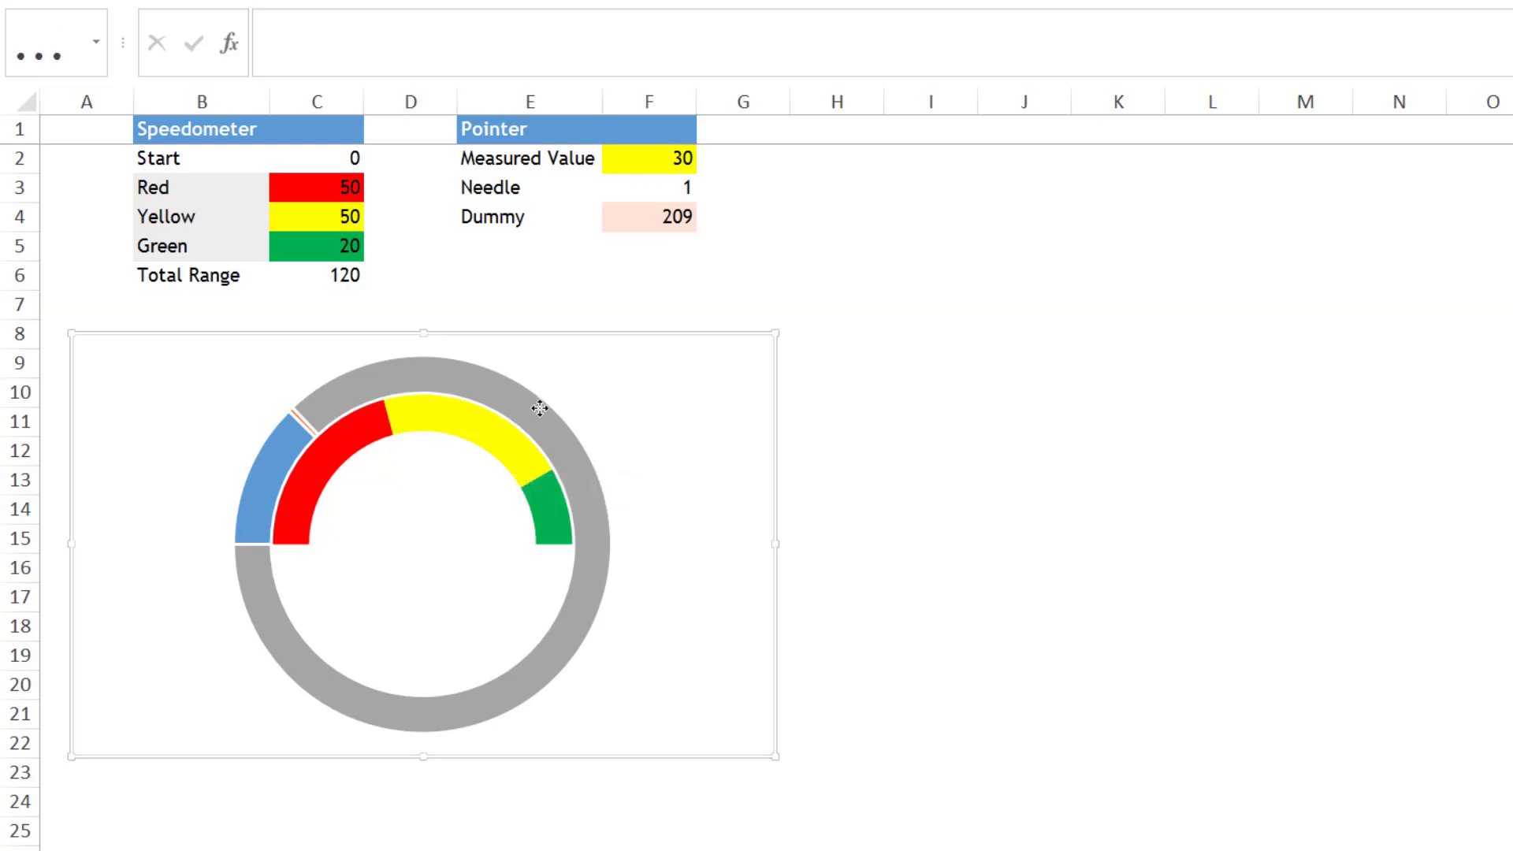
# - Change the chart type of the outer pointer series, Series2, to Pie and plot it on the secondary axis
pyautogui.click(446, 377)
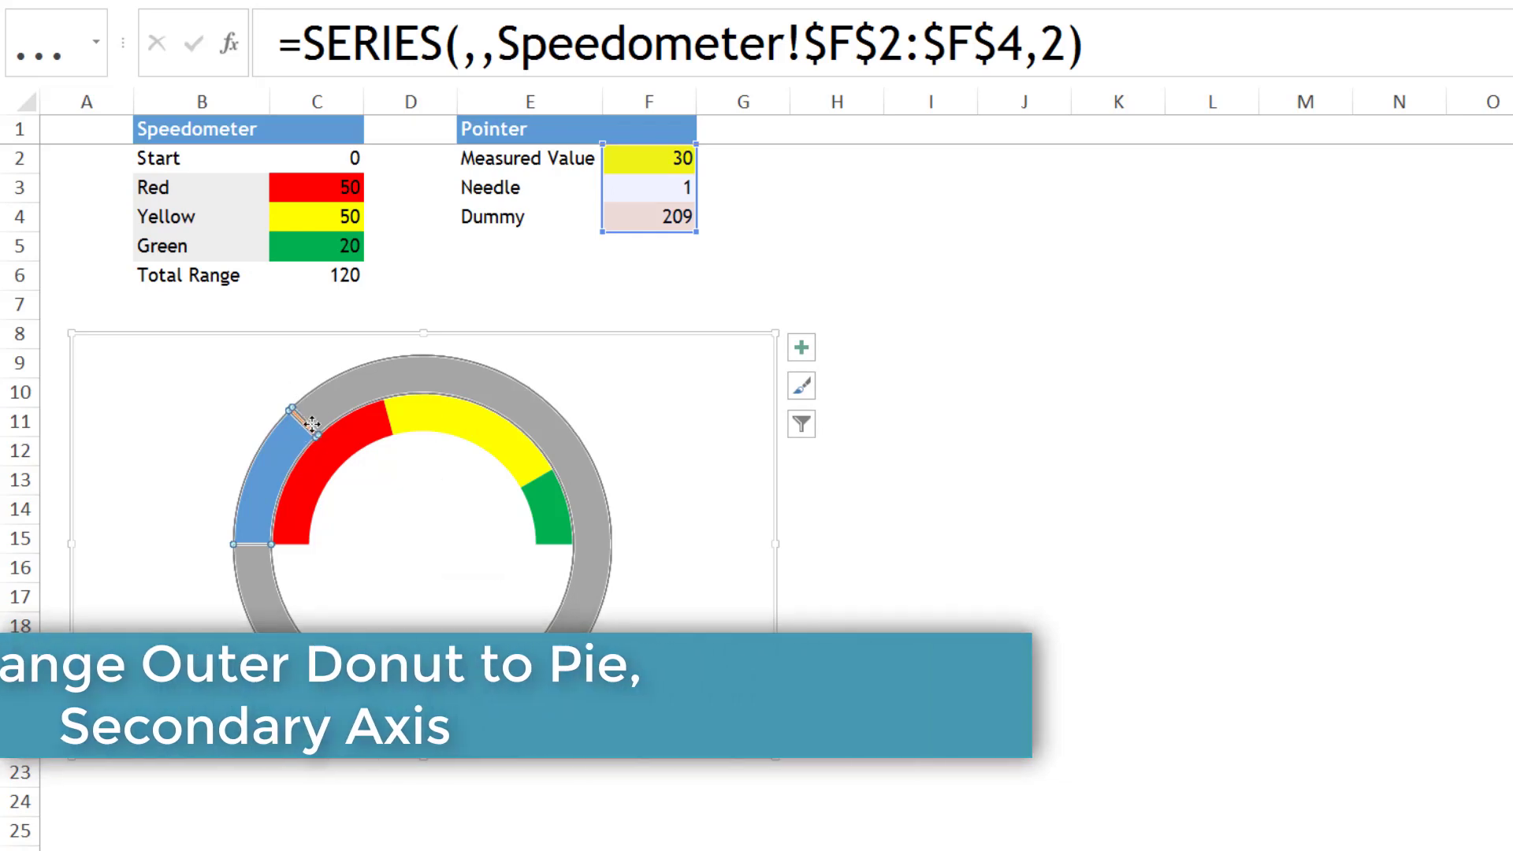
pyautogui.moveTo(472, 384)
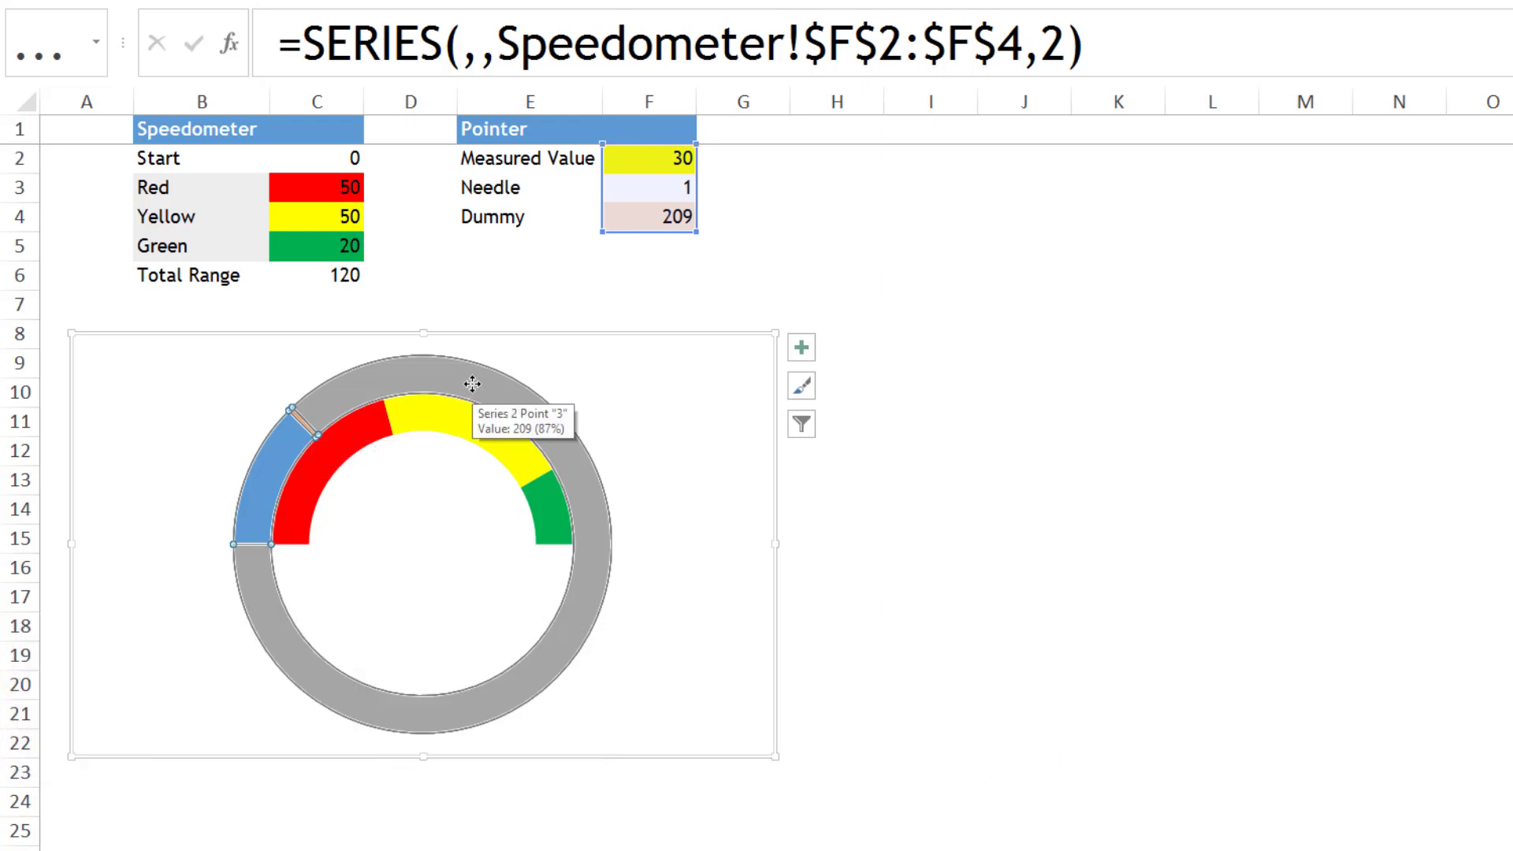
pyautogui.rightClick(491, 386)
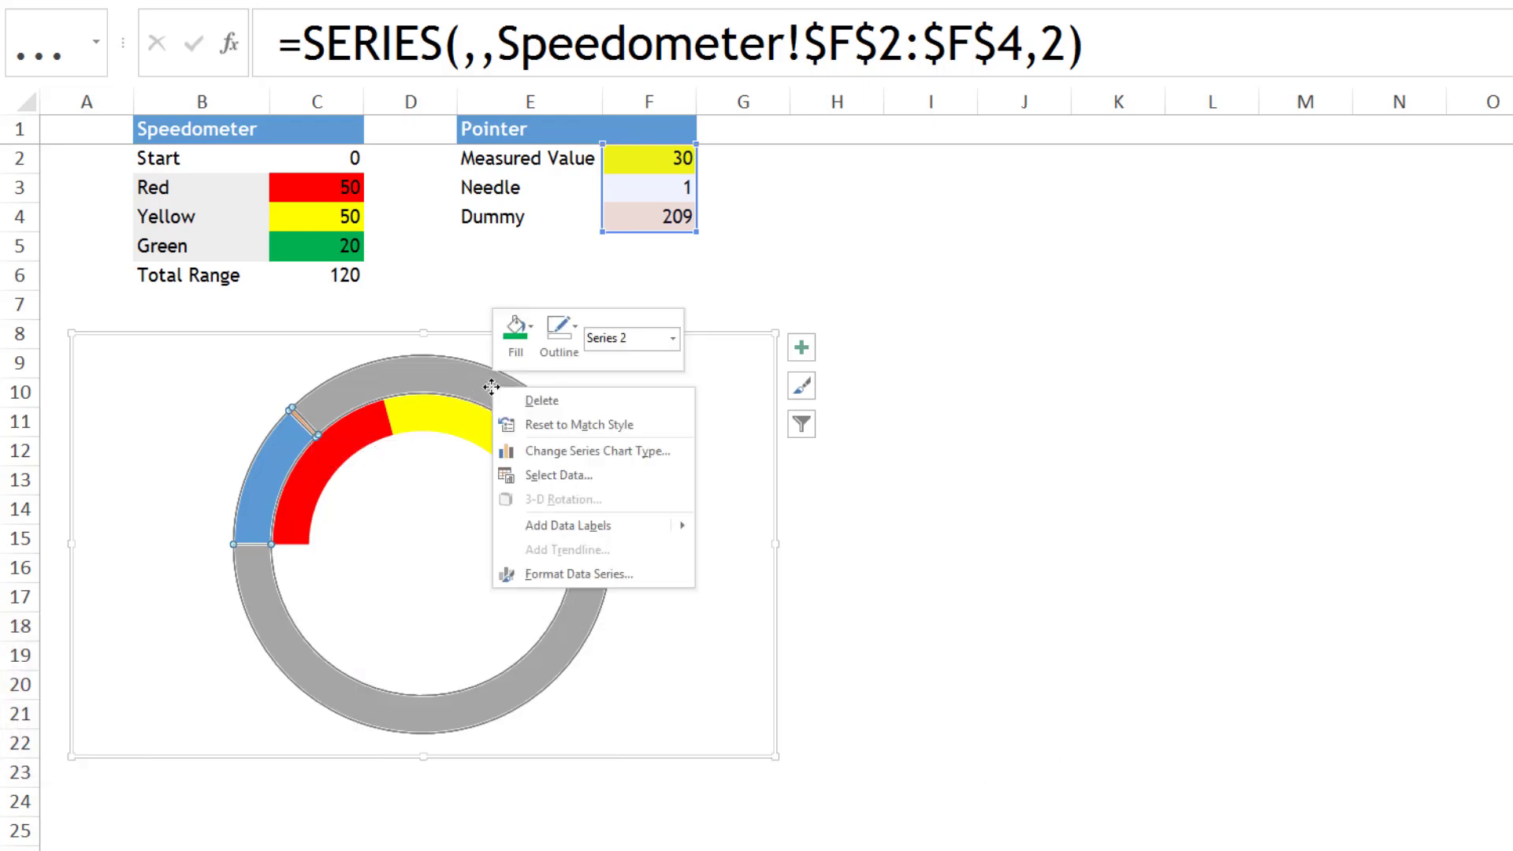
pyautogui.click(554, 449)
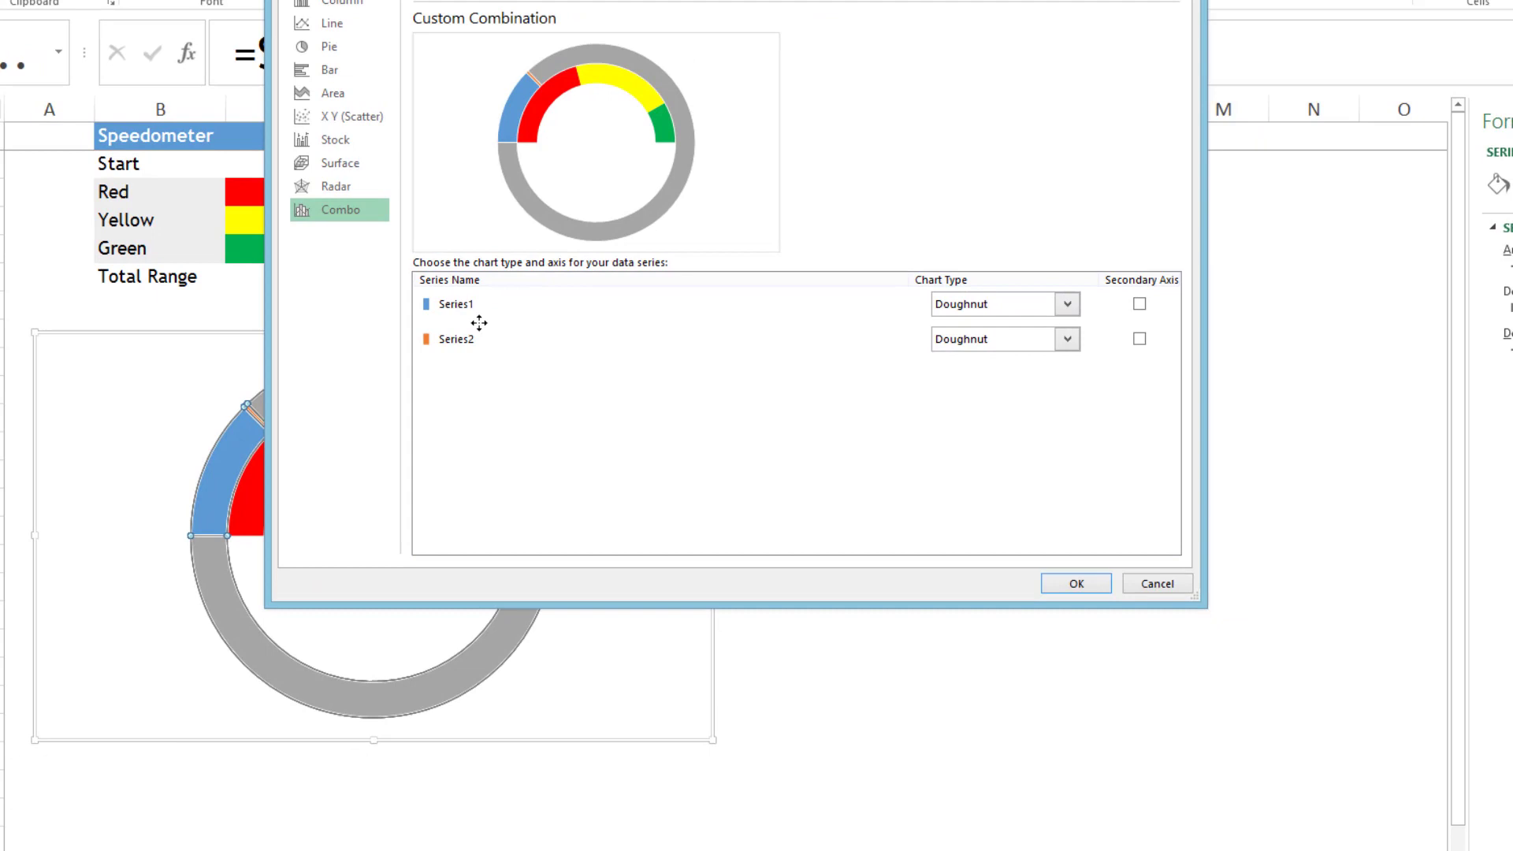
pyautogui.click(457, 339)
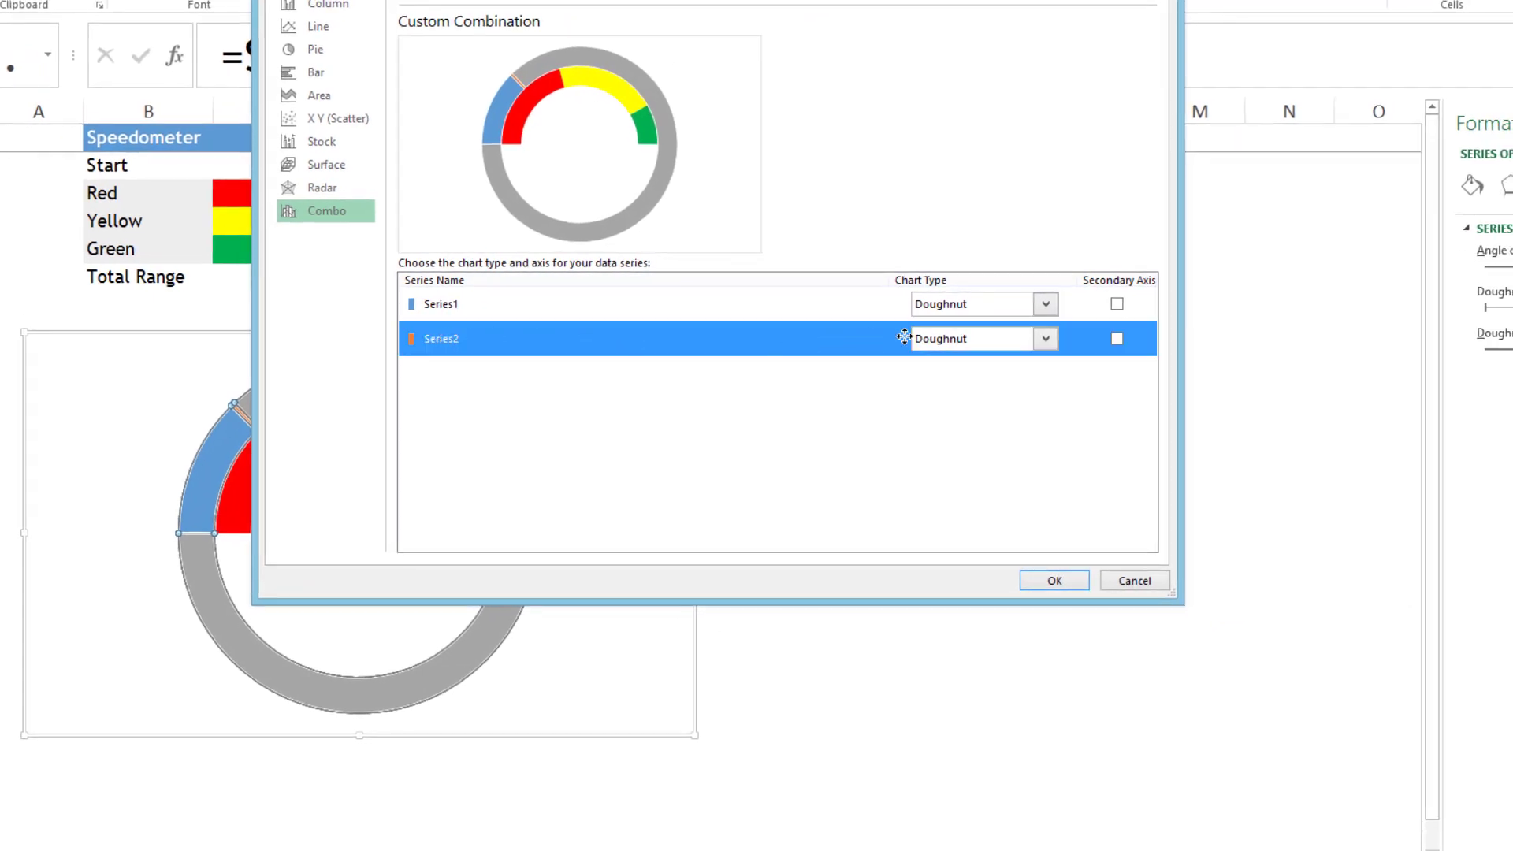
pyautogui.click(1045, 339)
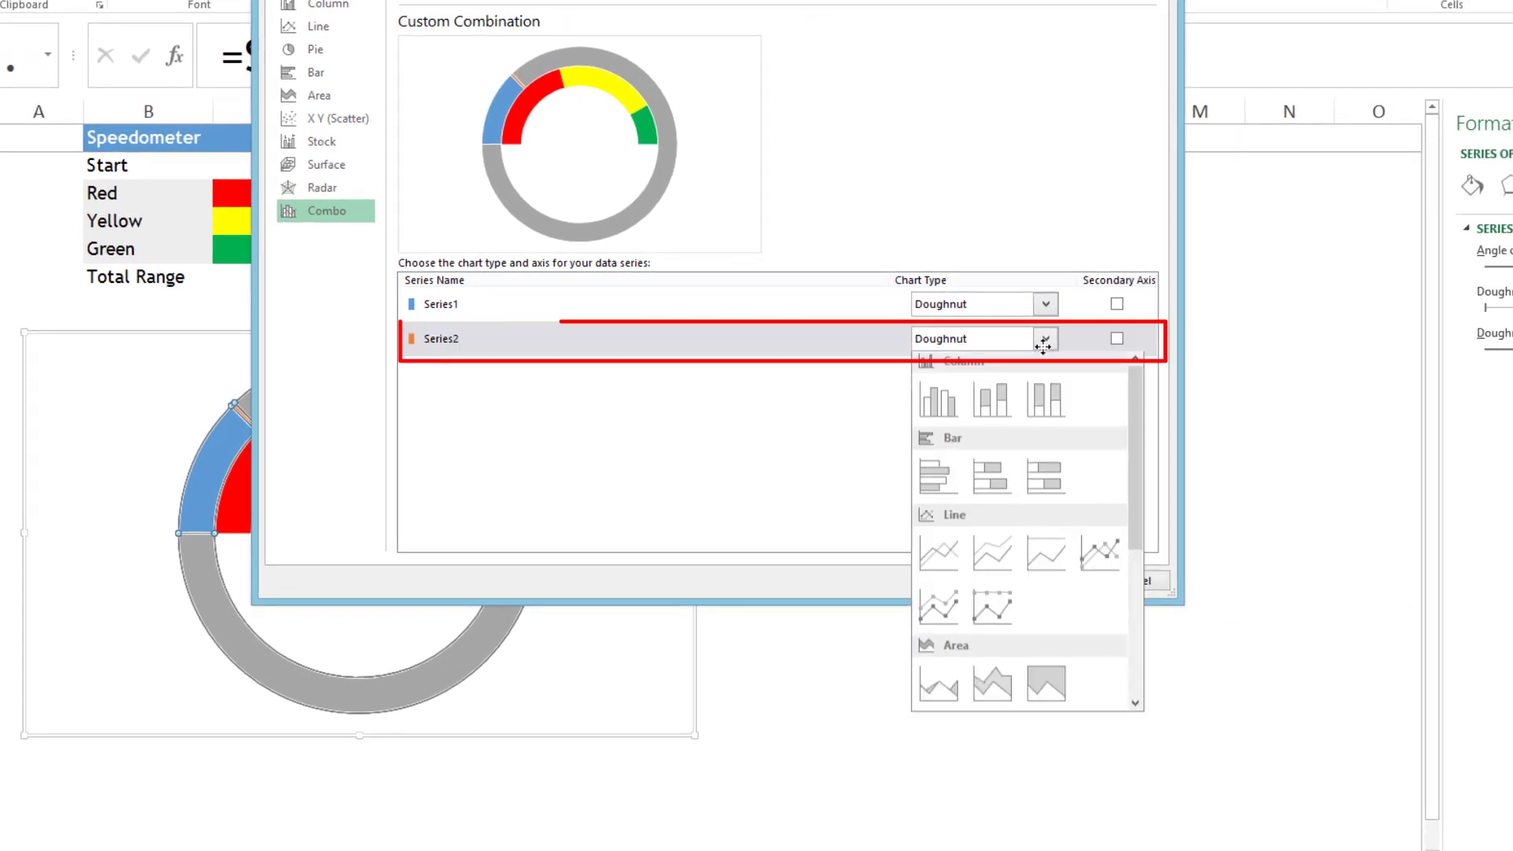
pyautogui.scroll(-2, 993, 402)
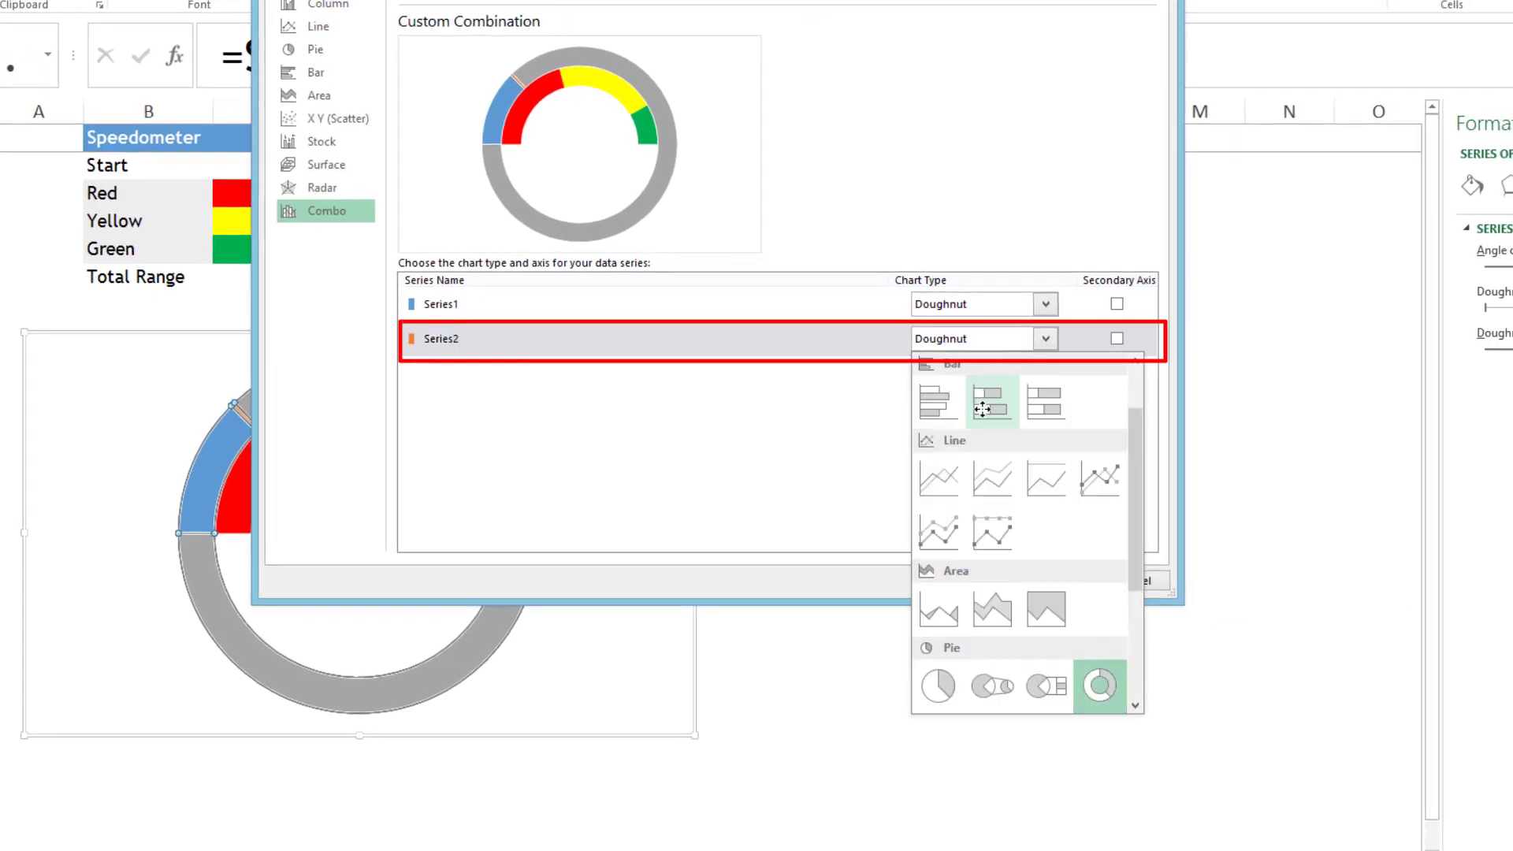
pyautogui.click(938, 685)
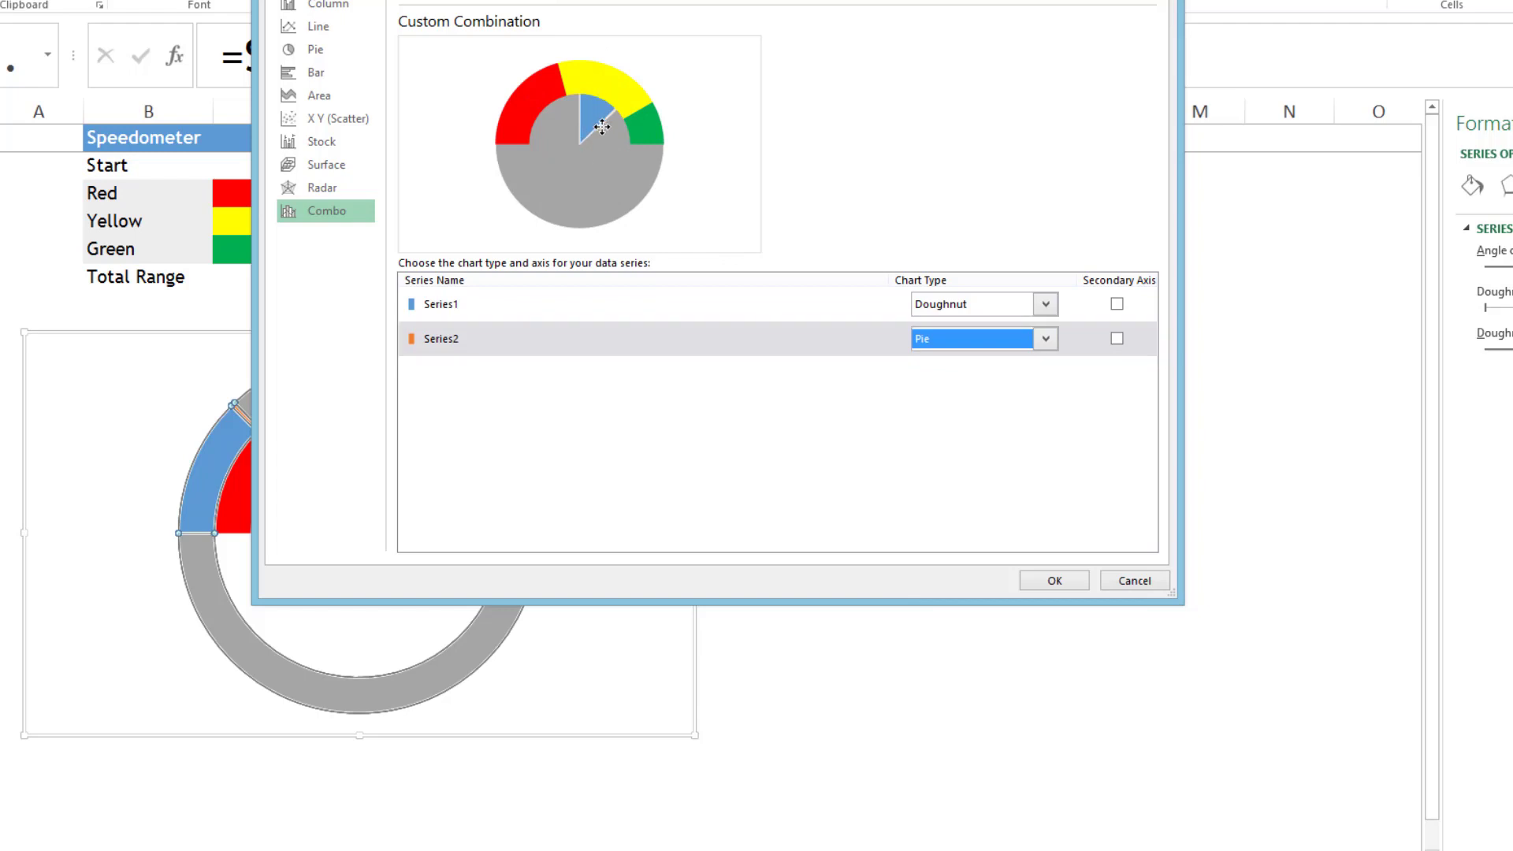
pyautogui.click(1117, 338)
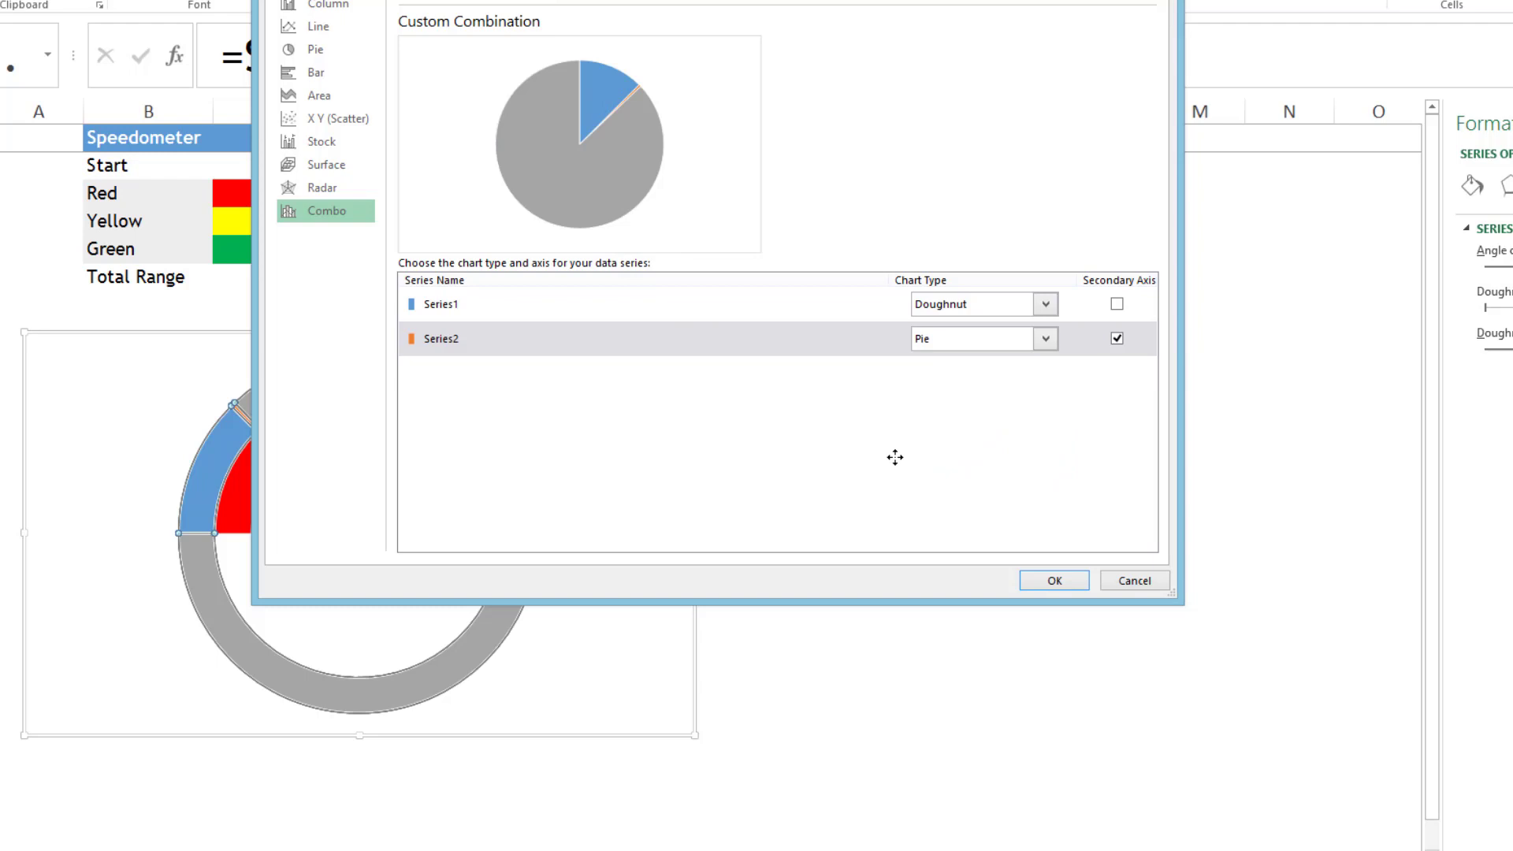
pyautogui.click(1040, 575)
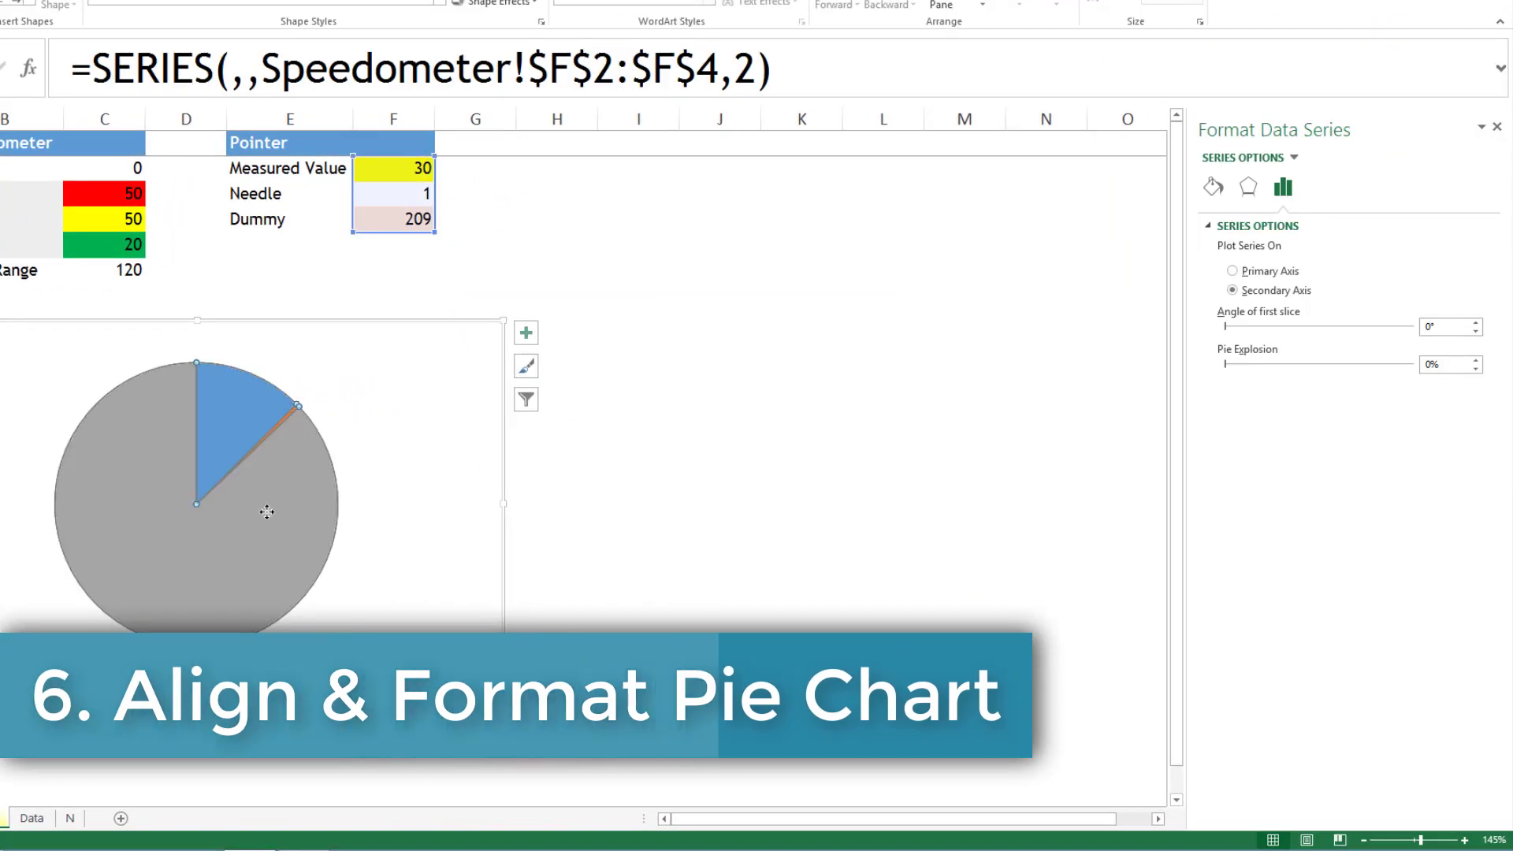
# - Set the angle of first slice of the pointer pie series to 270°
pyautogui.moveTo(1418, 368); pyautogui.dragTo(1390, 367)
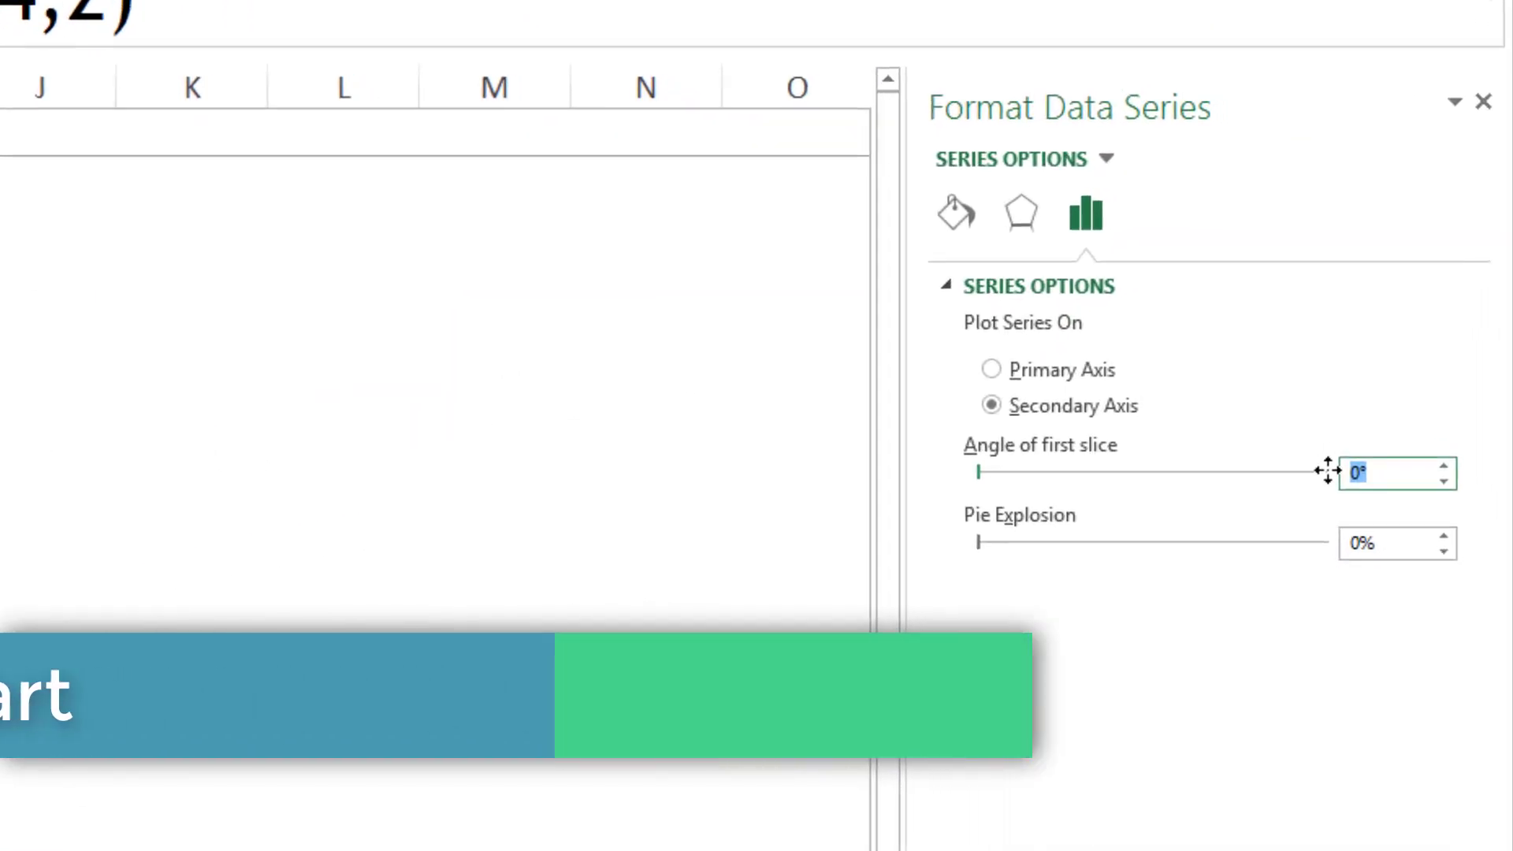
pyautogui.write('27')
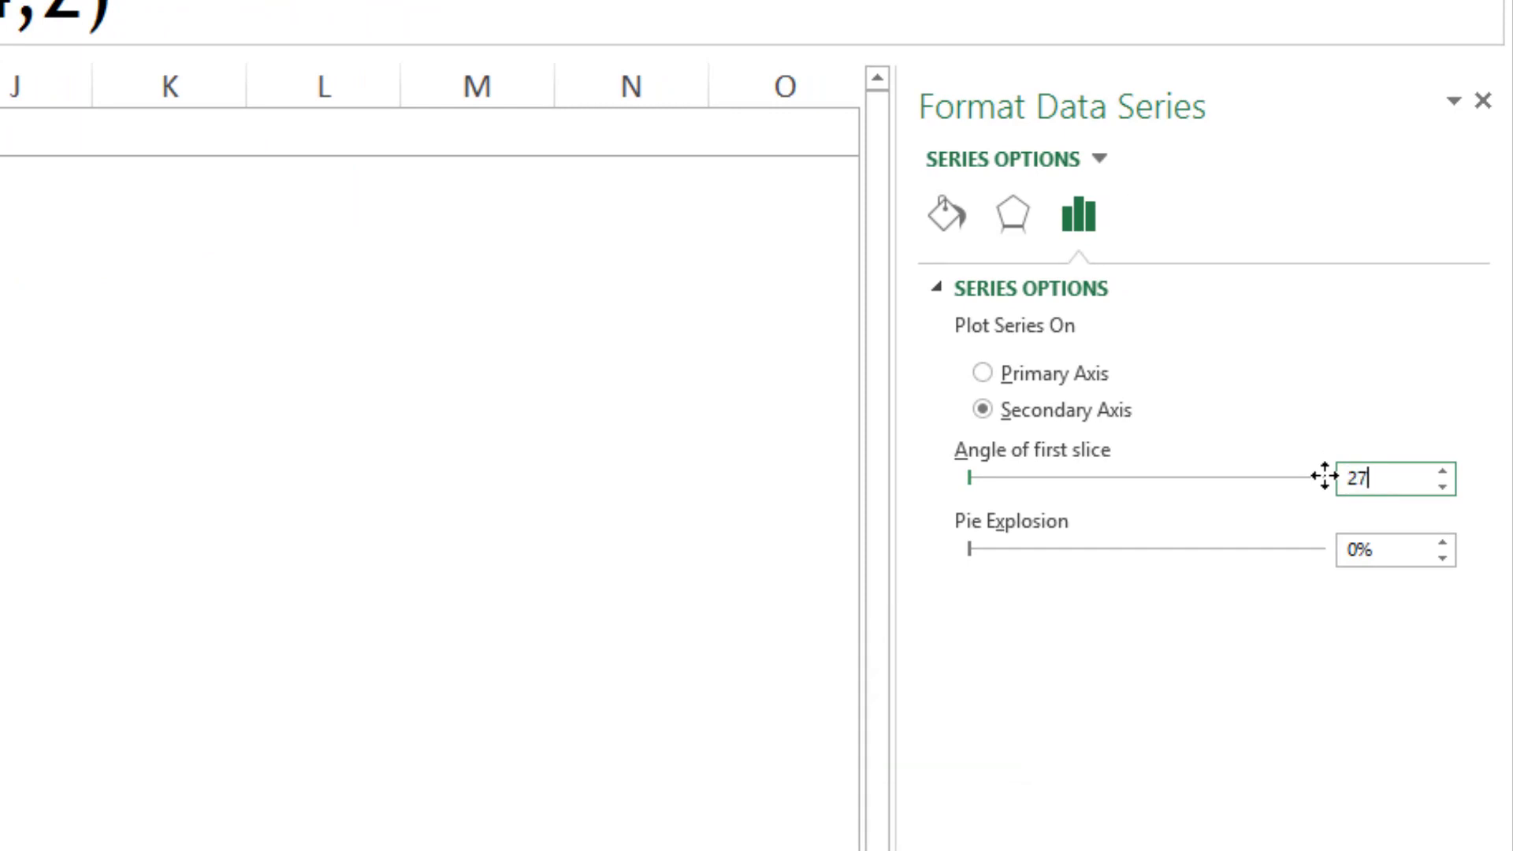
pyautogui.write('0')
pyautogui.press('Return')
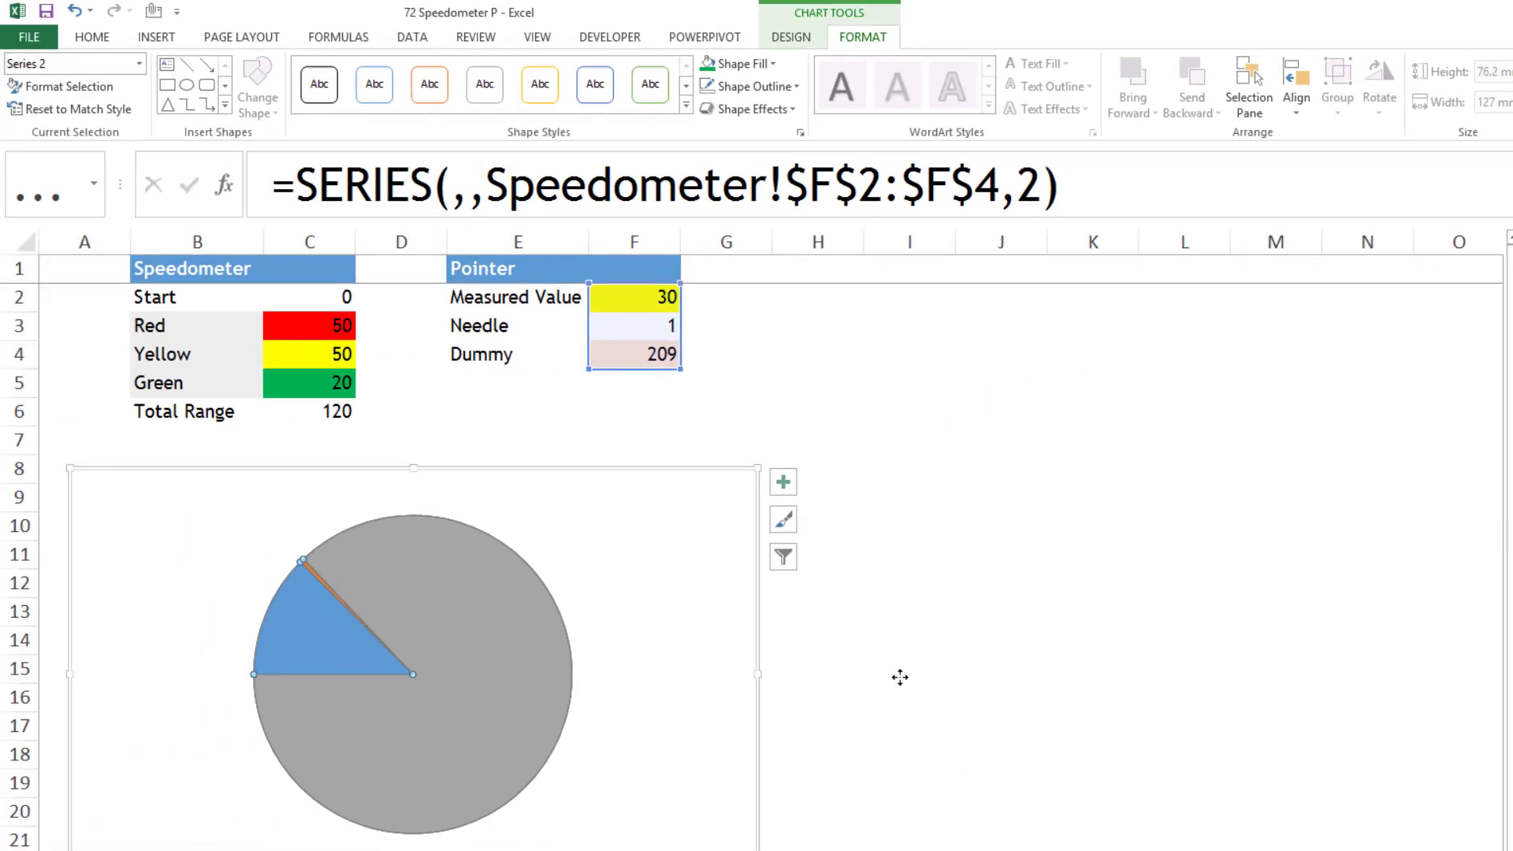
pyautogui.click(849, 691)
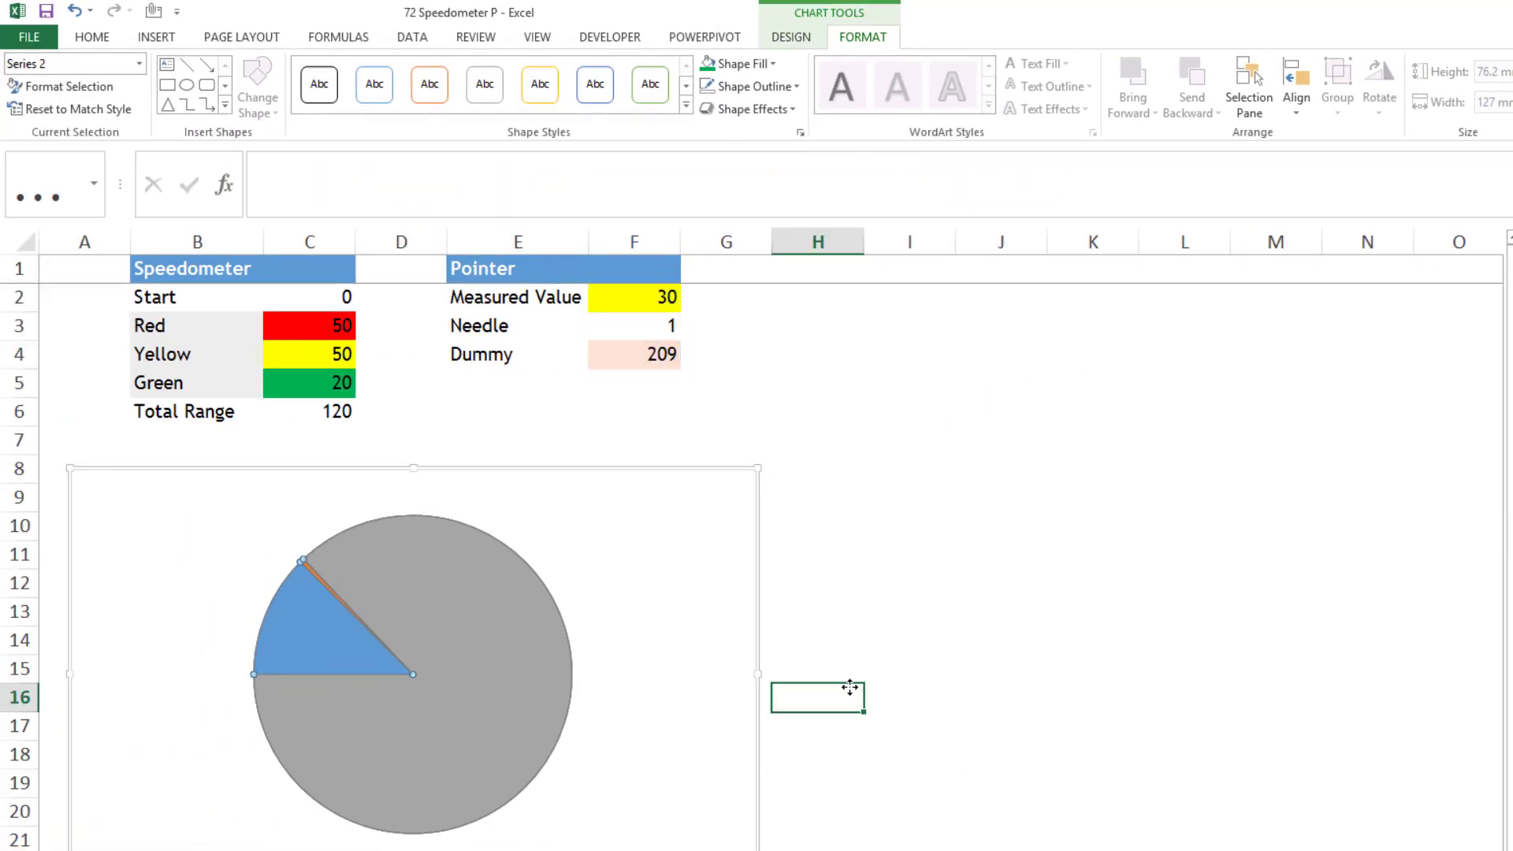
# - Remove the fill from the pie's large Dummy slice
pyautogui.click(501, 629)
pyautogui.click(501, 629)
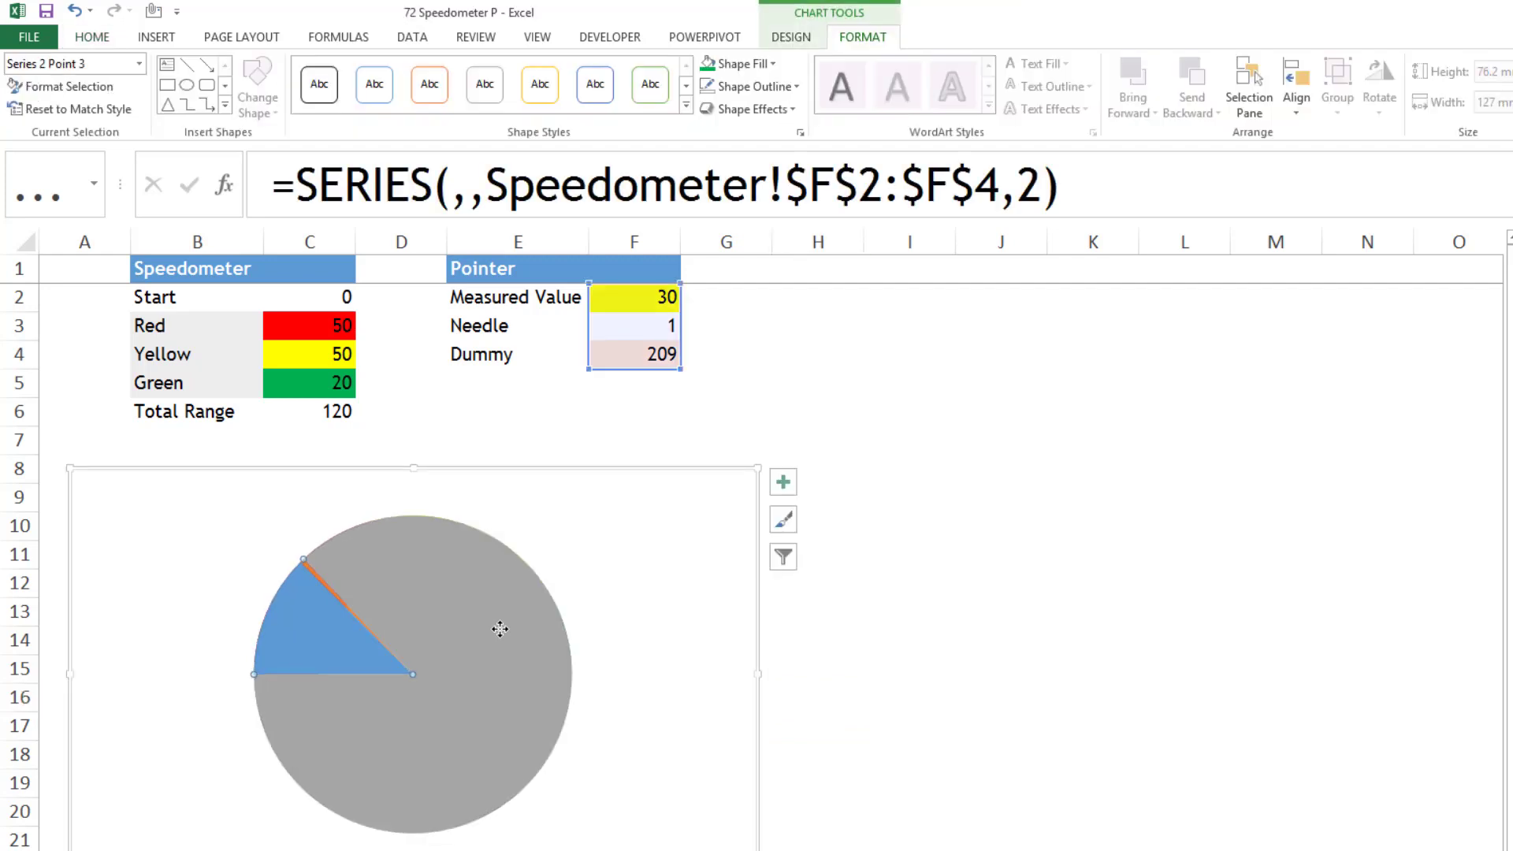
pyautogui.click(771, 64)
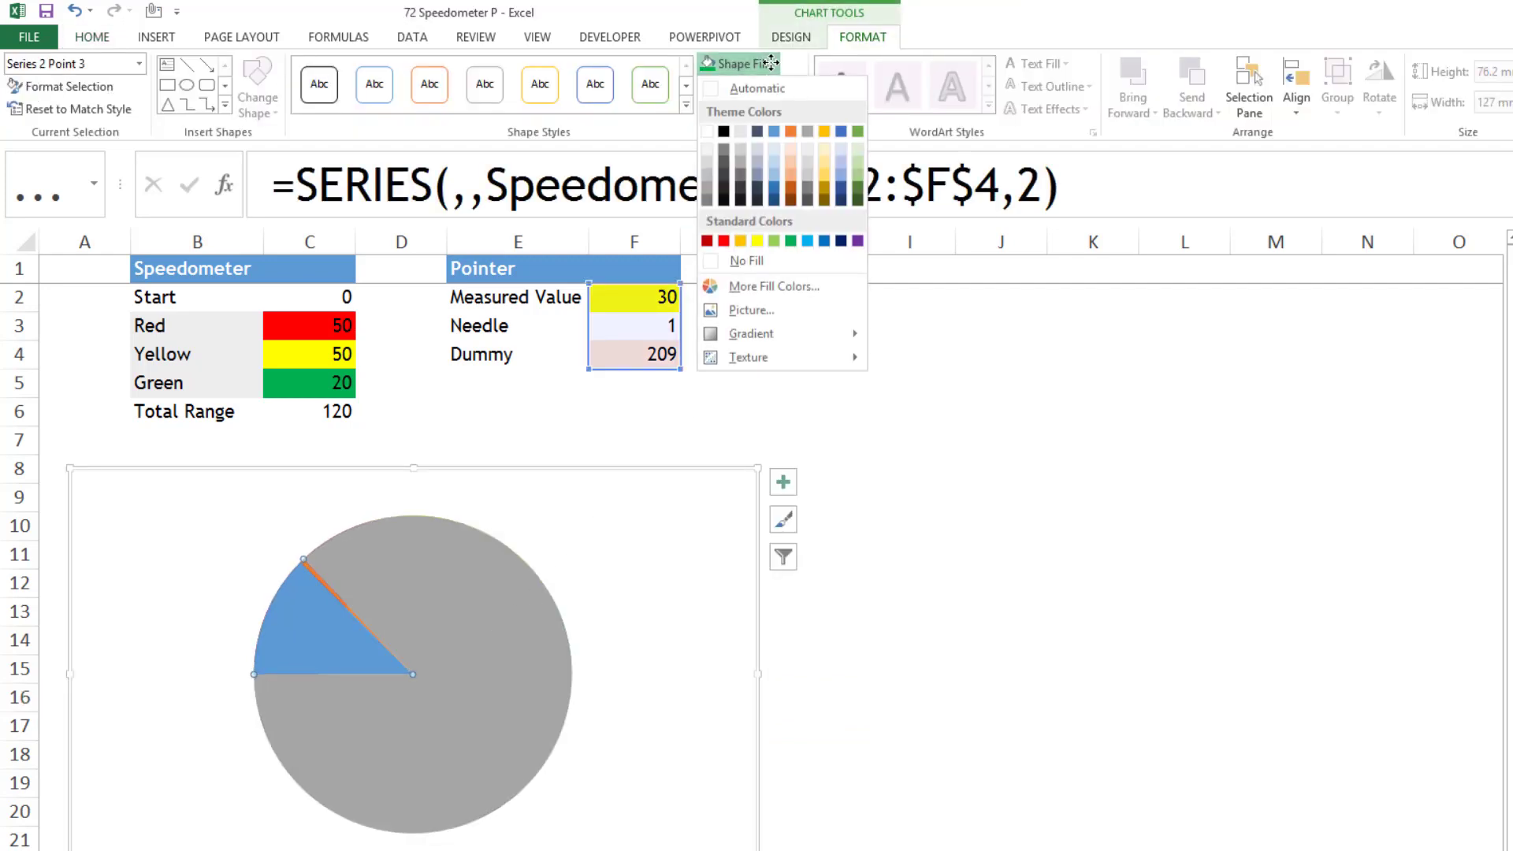
pyautogui.click(744, 262)
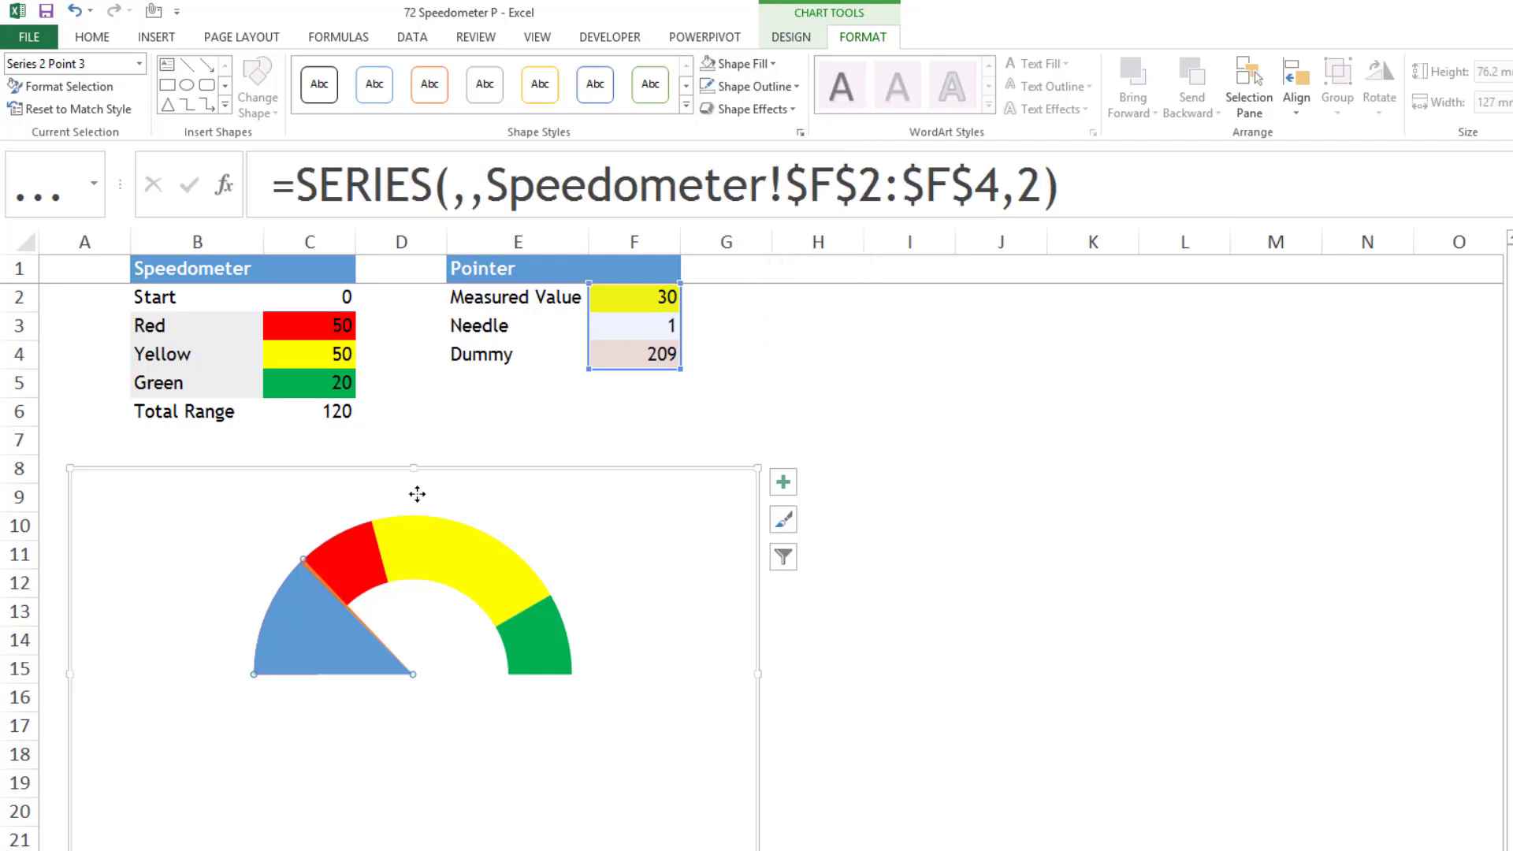
# - Remove the fill from the pointer pie's Measured Value slice
pyautogui.click(306, 633)
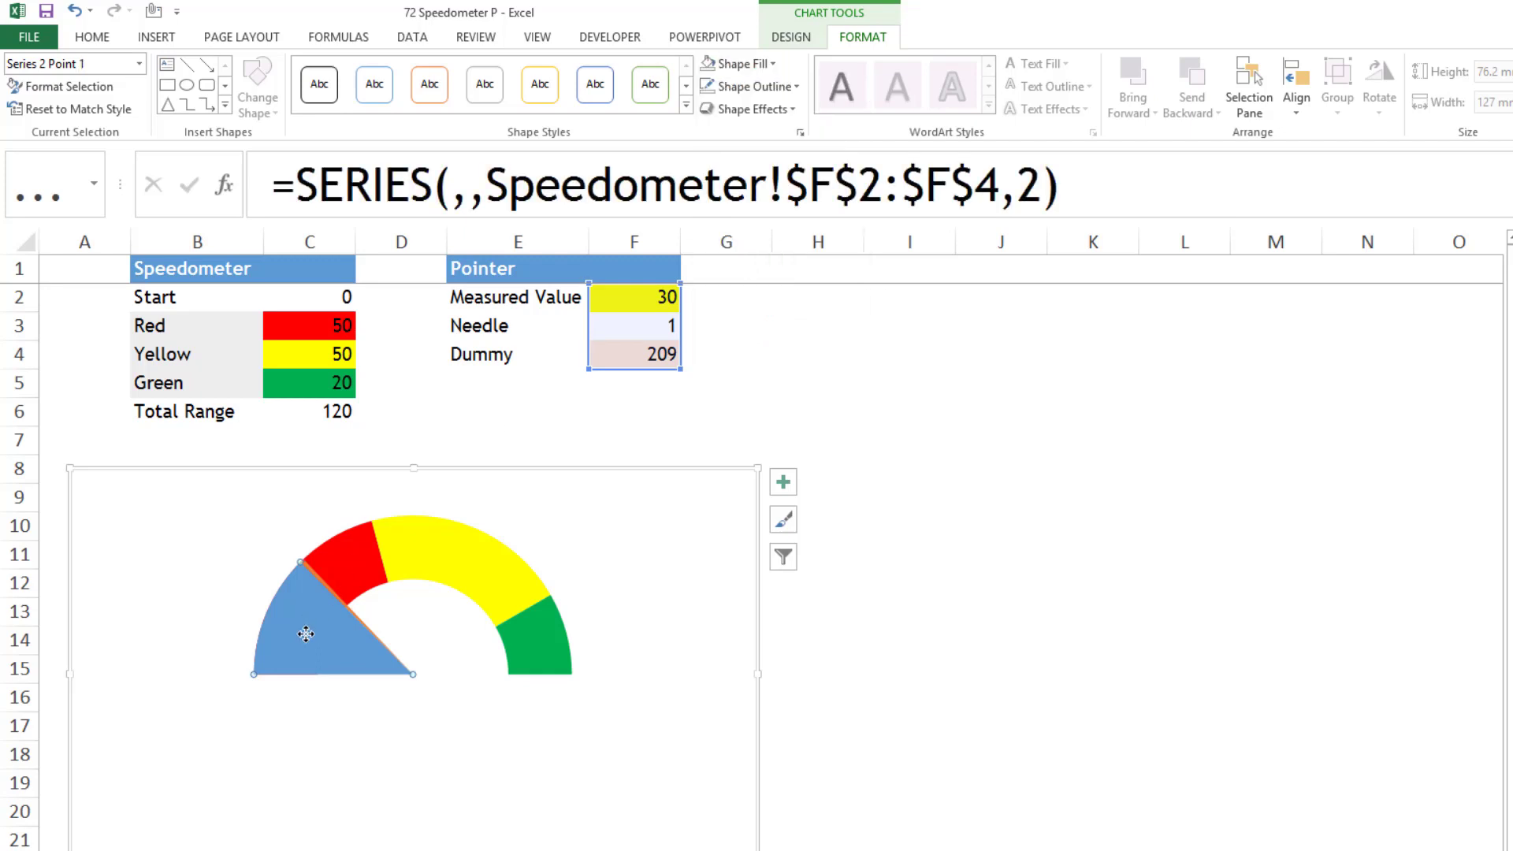
pyautogui.click(767, 63)
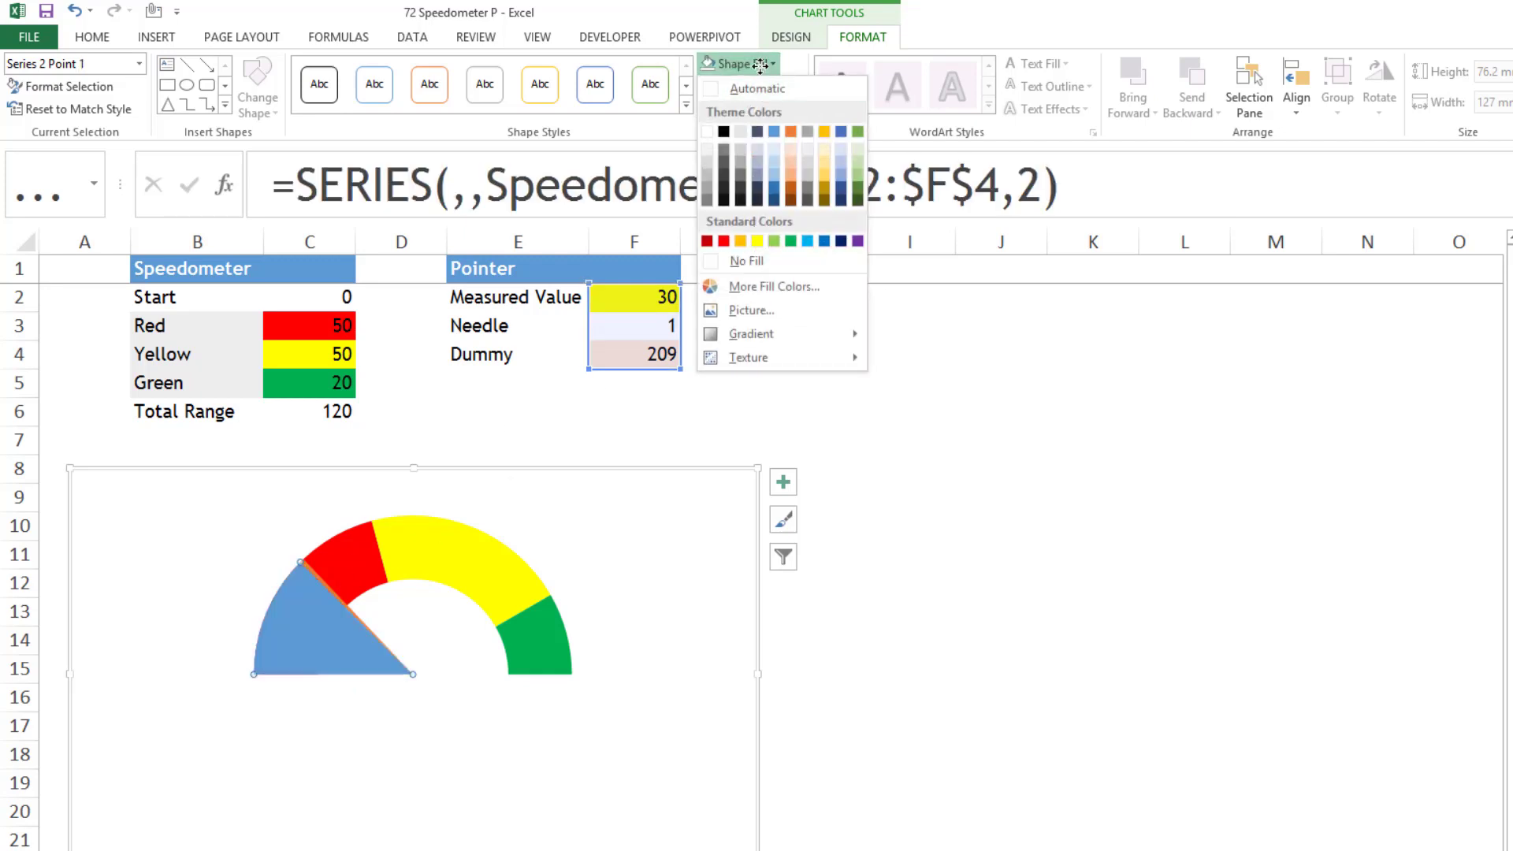
pyautogui.click(746, 260)
# - Fill the pointer pie's thin Needle slice with black
pyautogui.click(360, 620)
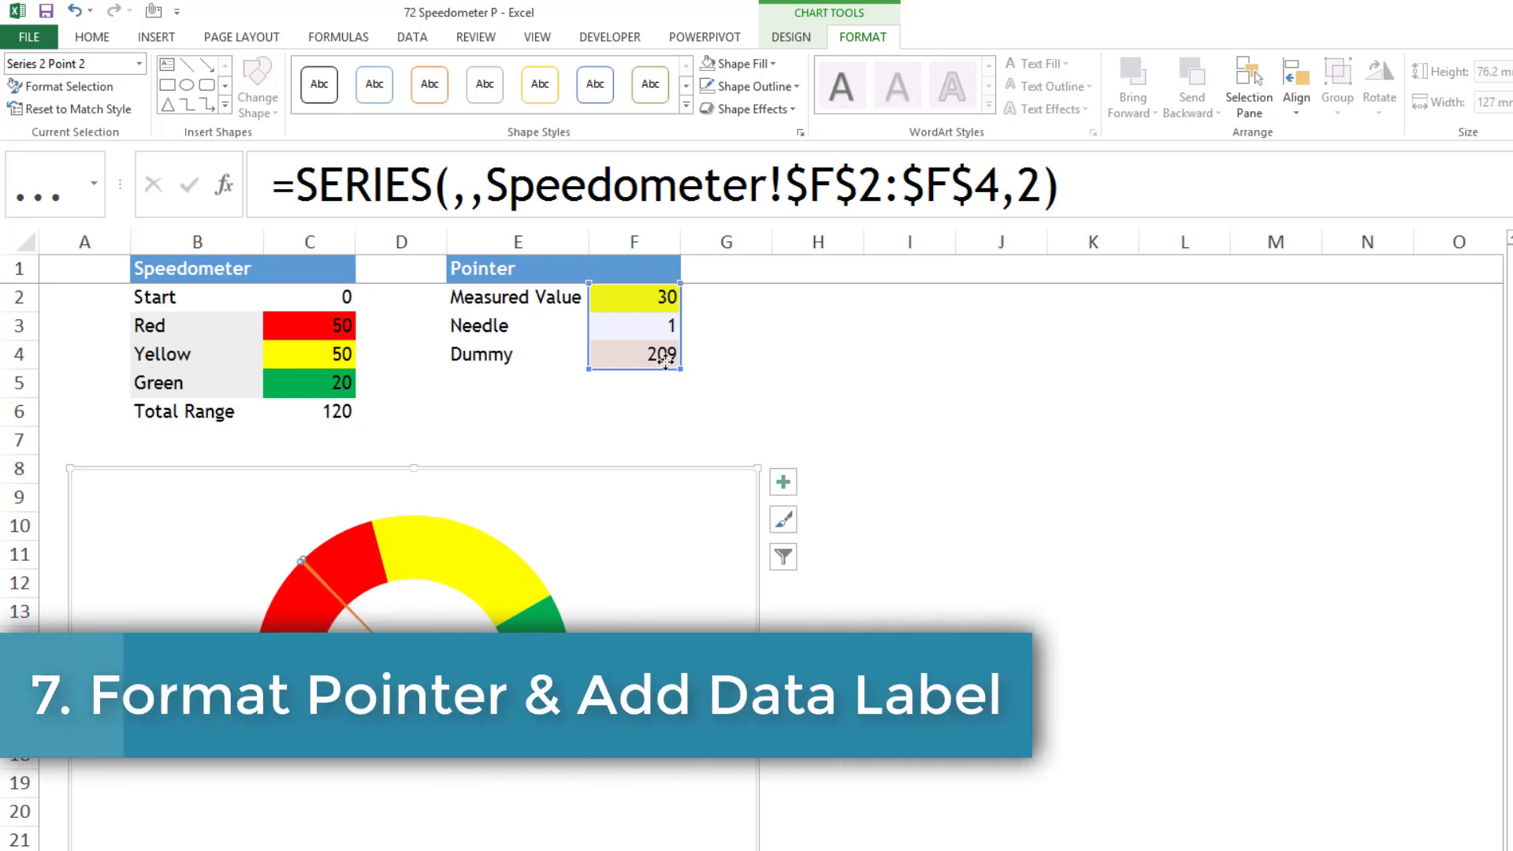
pyautogui.click(736, 64)
pyautogui.click(770, 64)
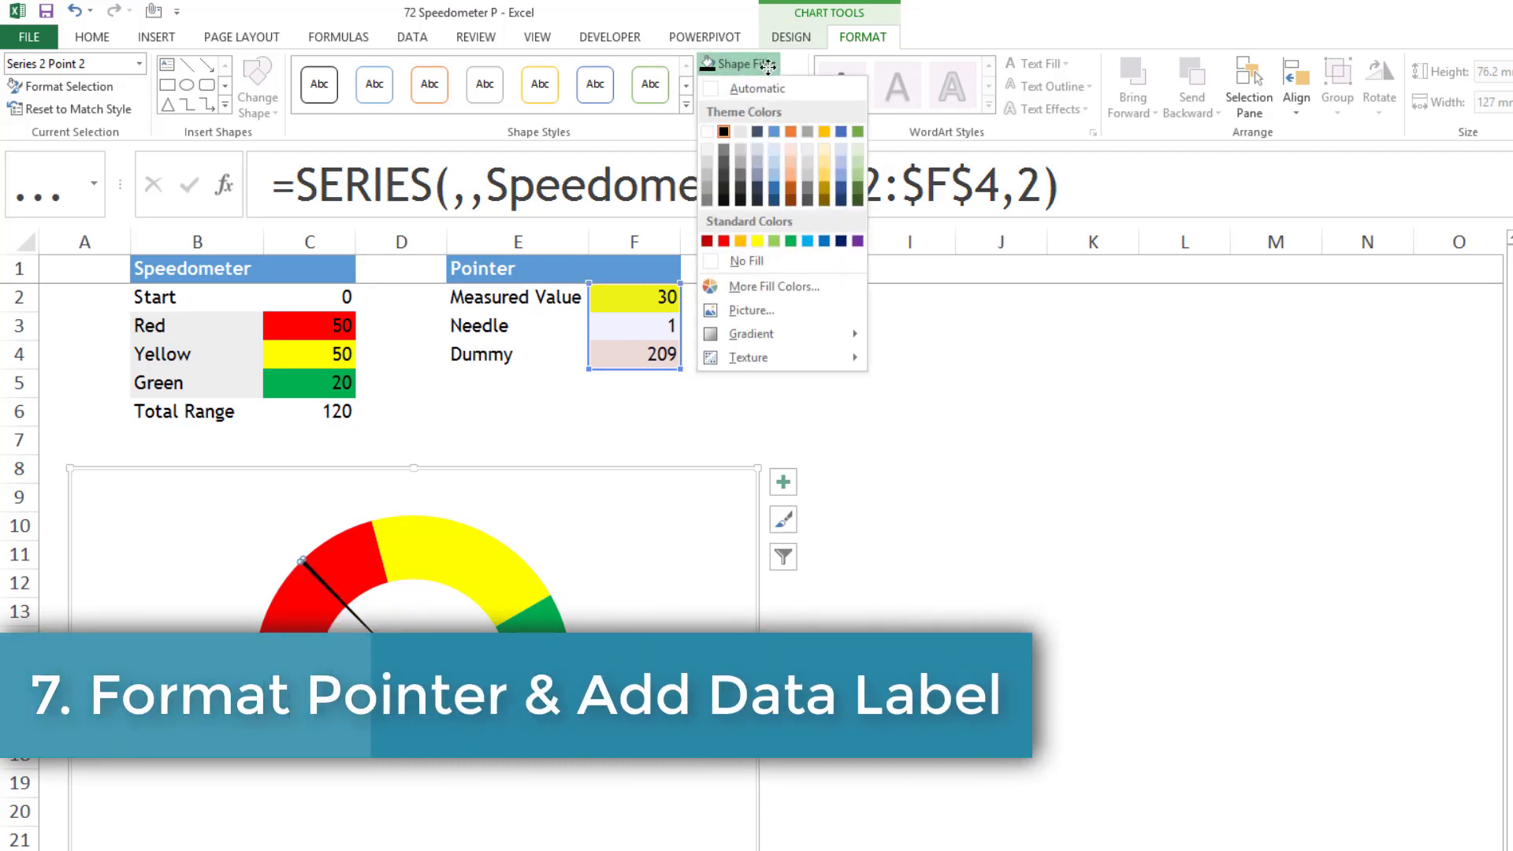
pyautogui.click(721, 132)
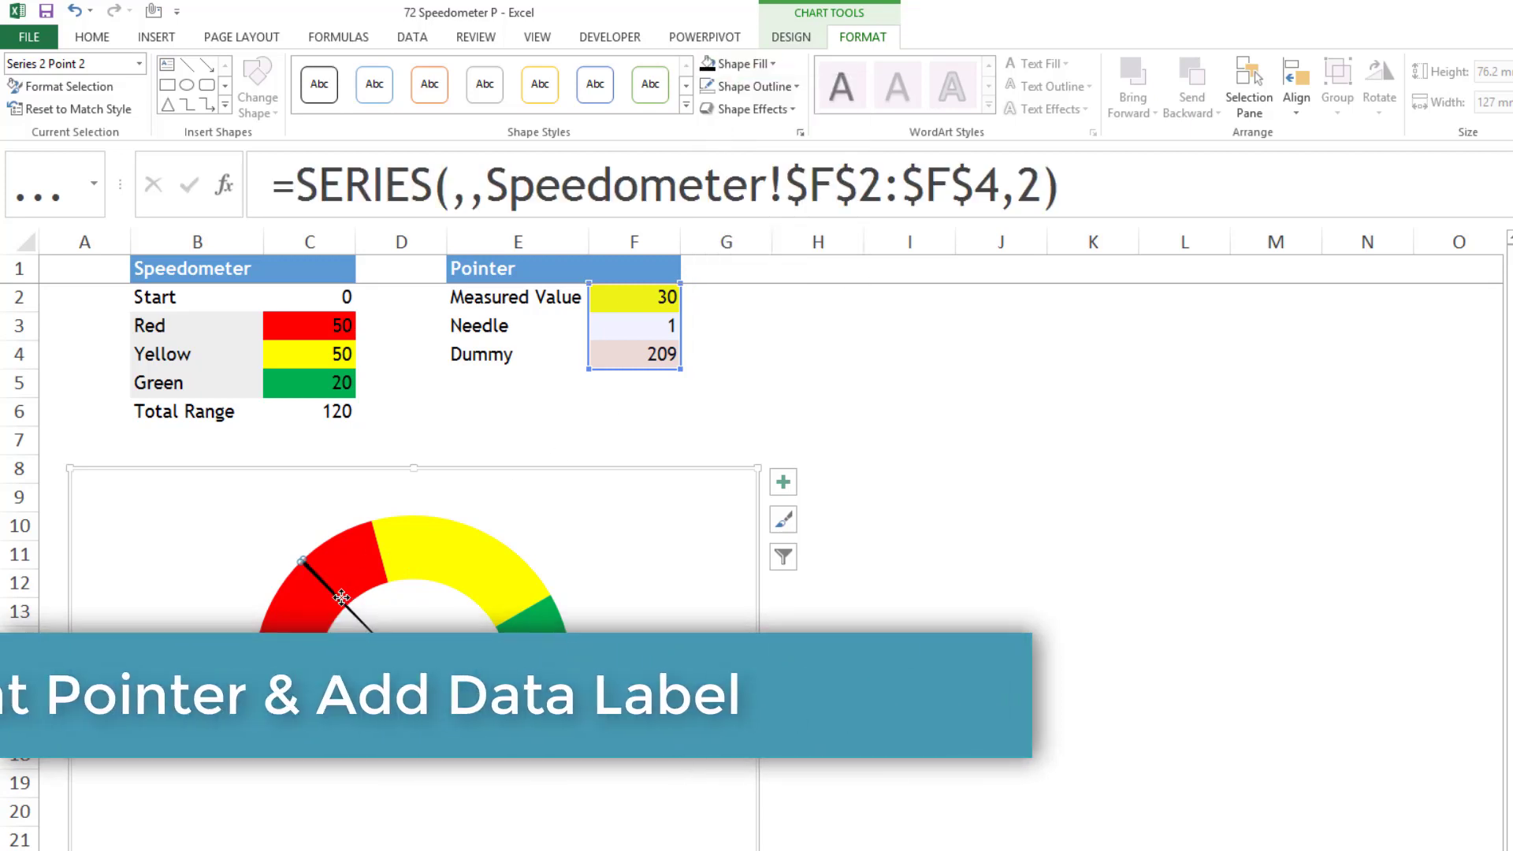
pyautogui.moveTo(343, 607)
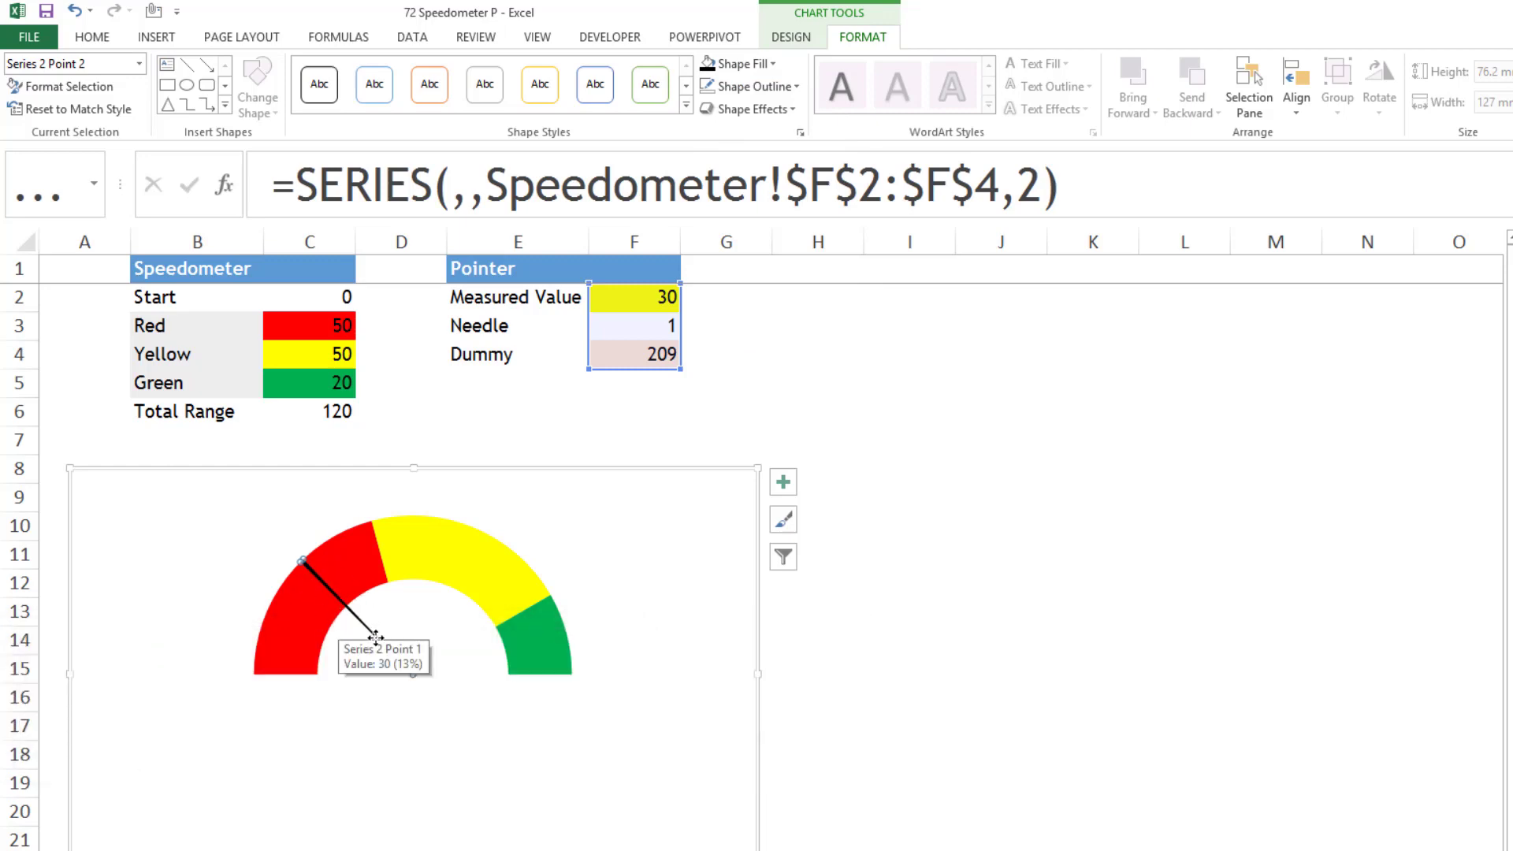
# - Set the Needle value in F3 to 10 to widen the needle slice
pyautogui.click(507, 416)
pyautogui.click(643, 329)
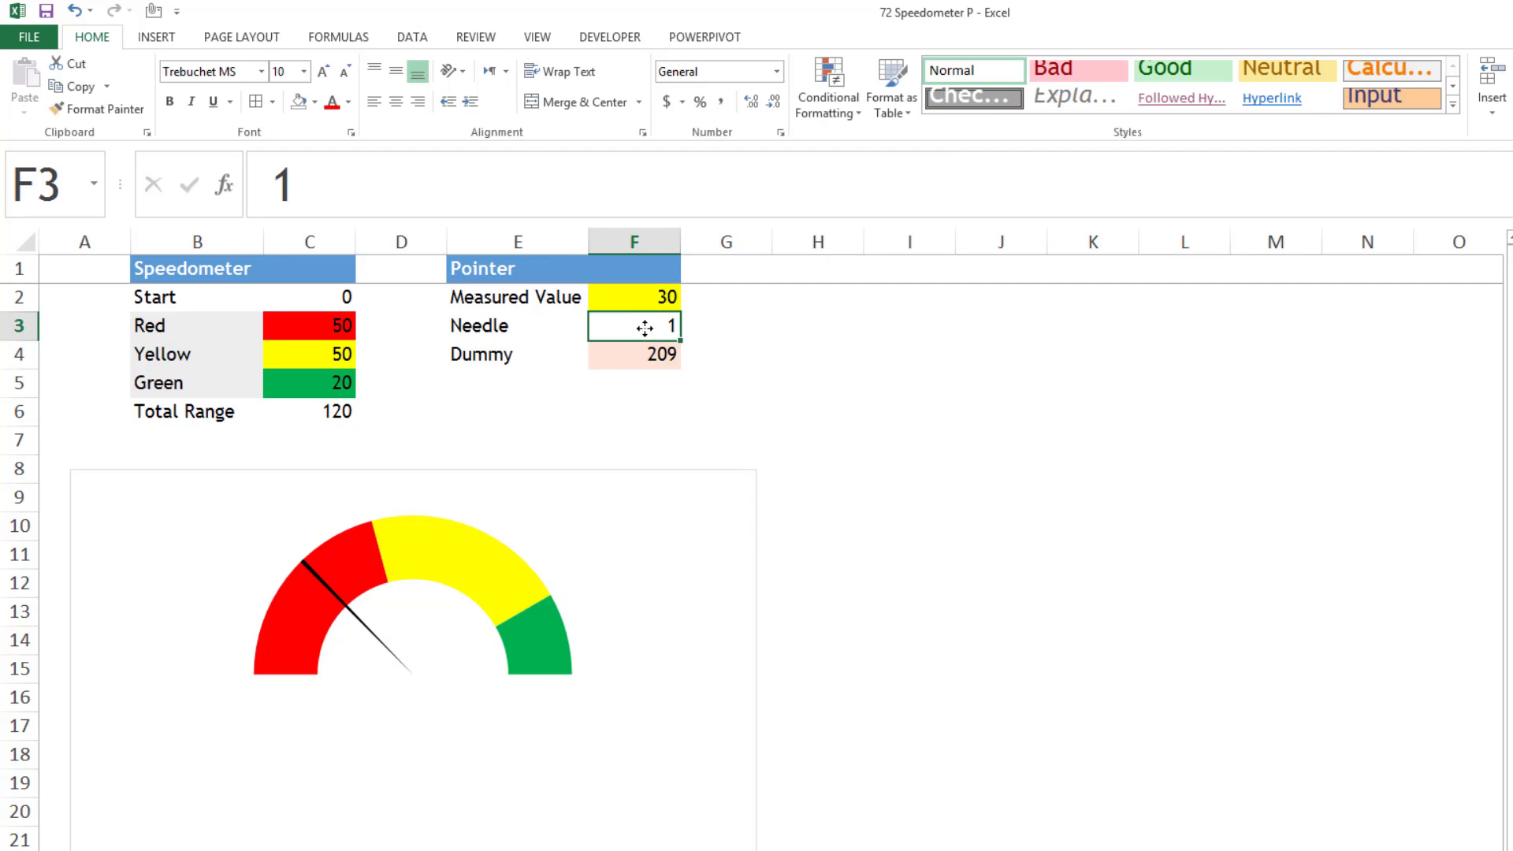
pyautogui.write('10')
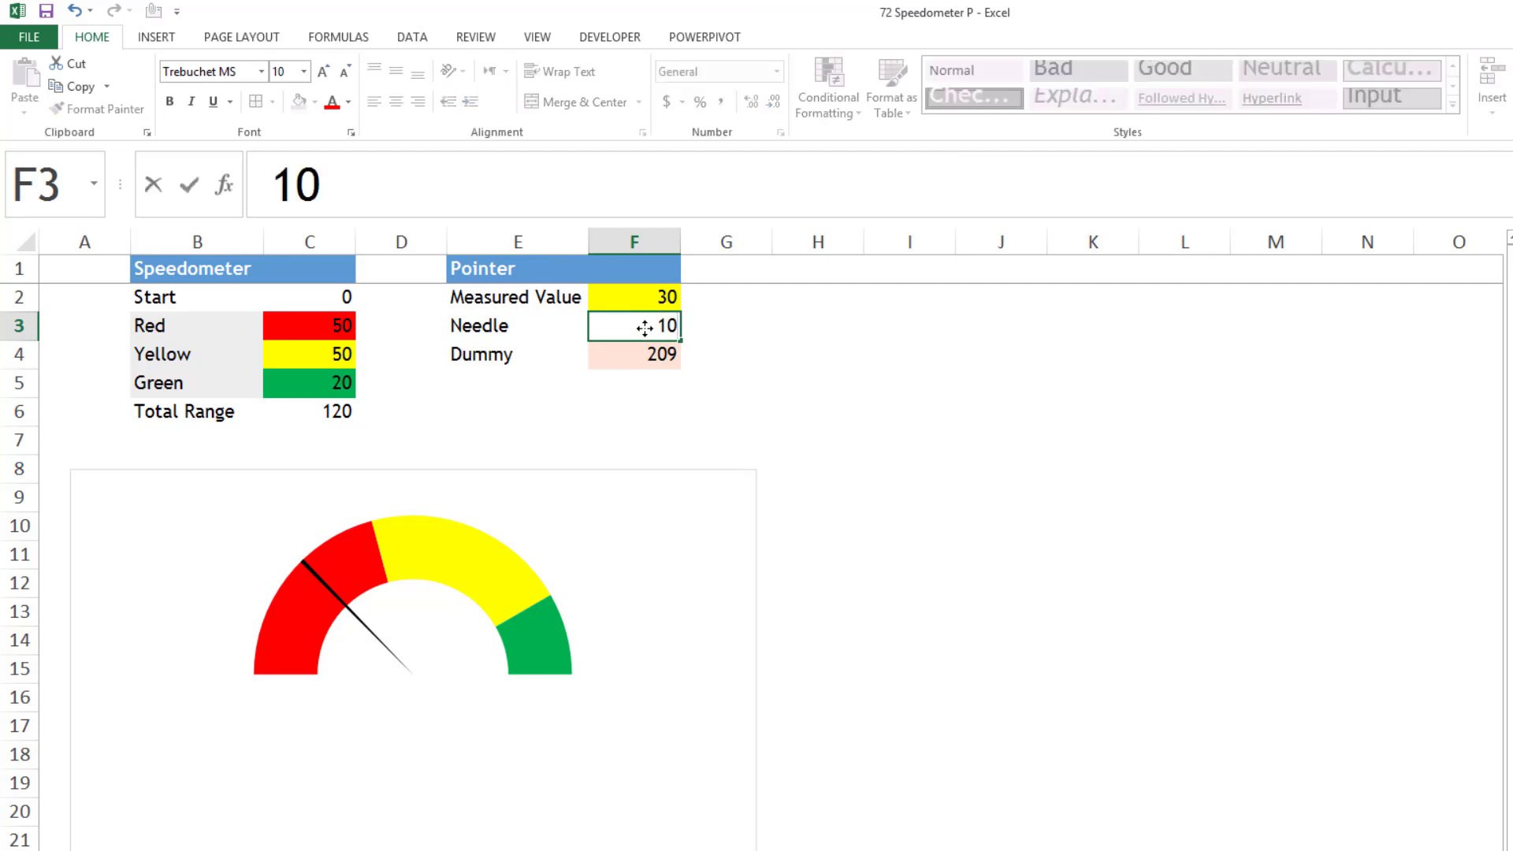
pyautogui.press('Return')
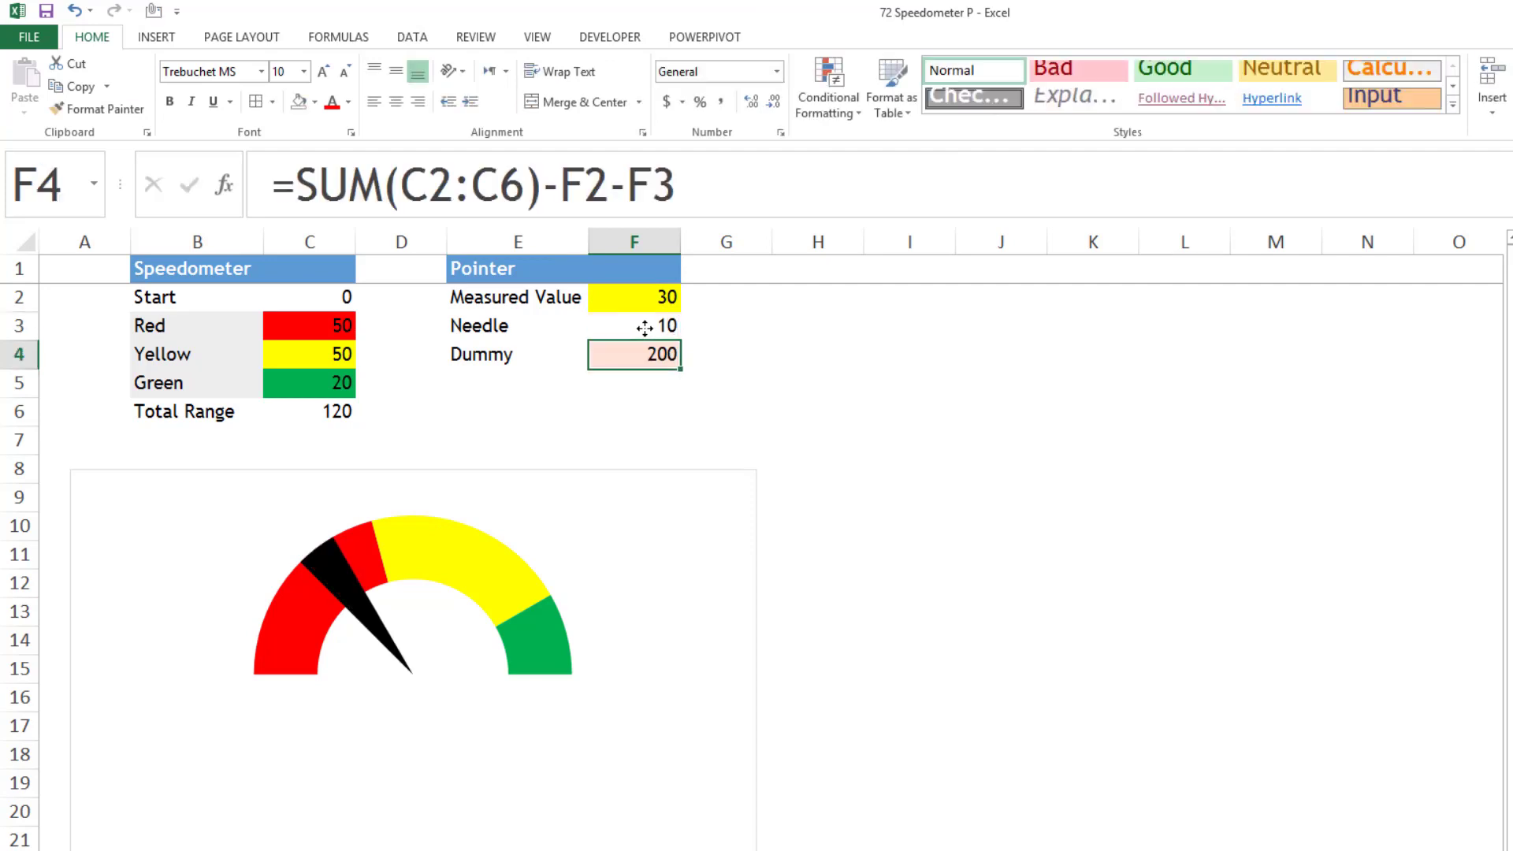
# - Add a data label to the black needle slice only and position it outside the slice
pyautogui.click(331, 576)
pyautogui.click(331, 567)
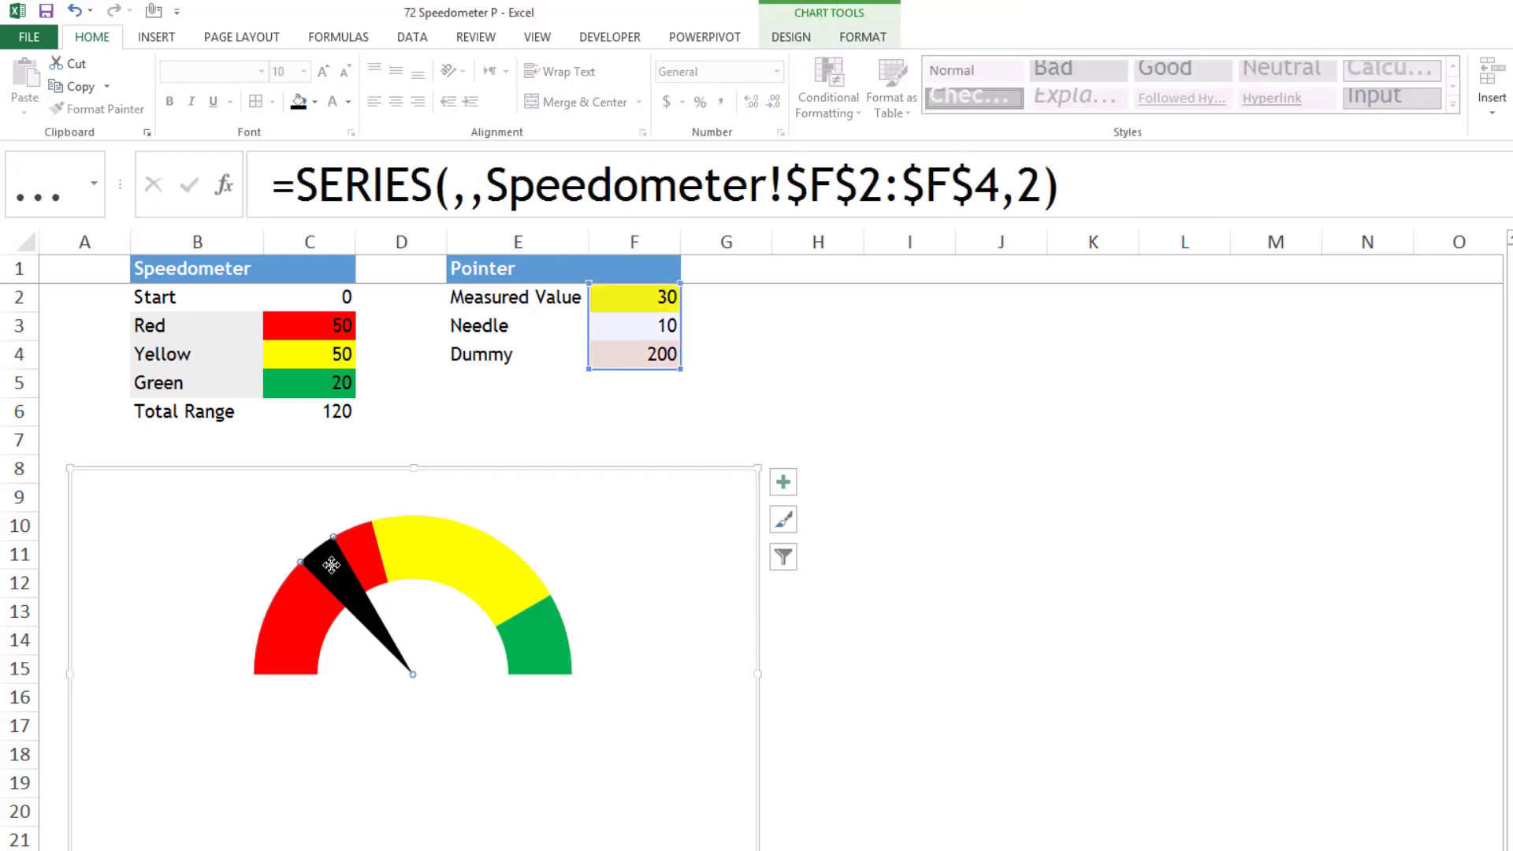
pyautogui.click(782, 482)
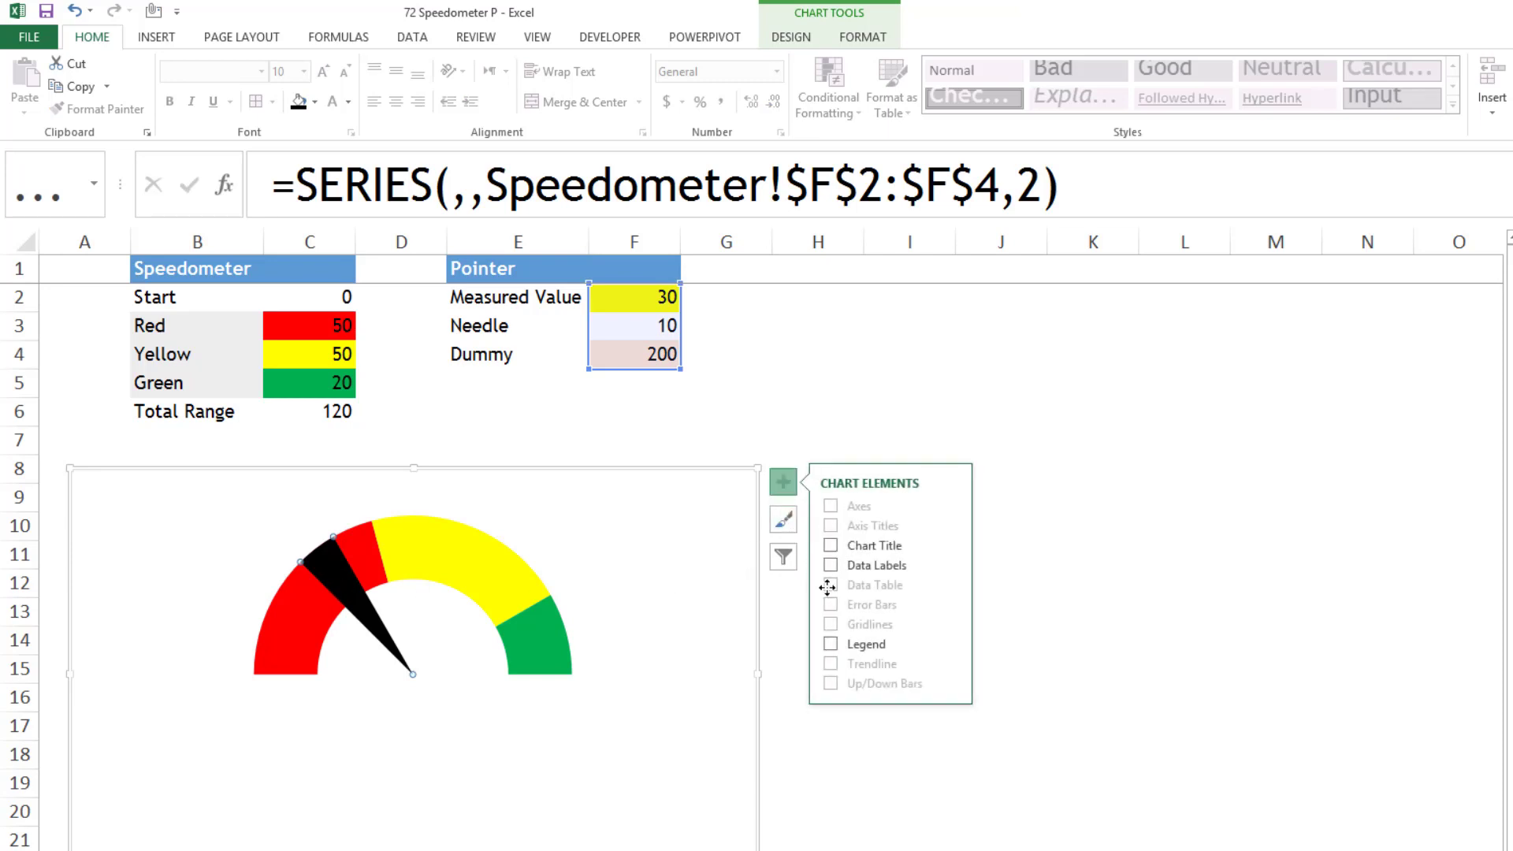
pyautogui.click(951, 564)
pyautogui.click(1012, 613)
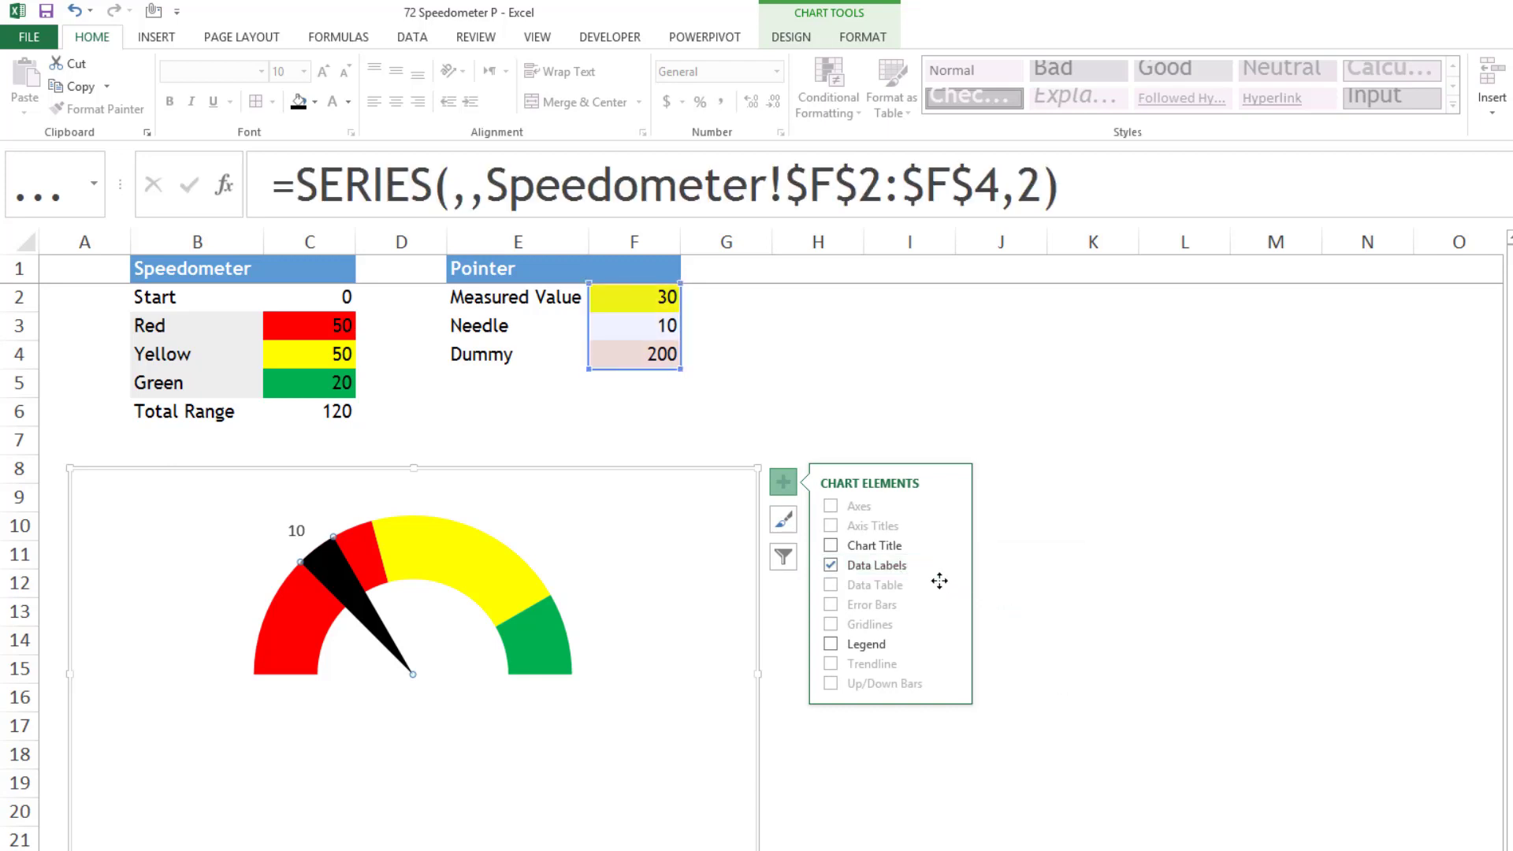
pyautogui.click(1030, 494)
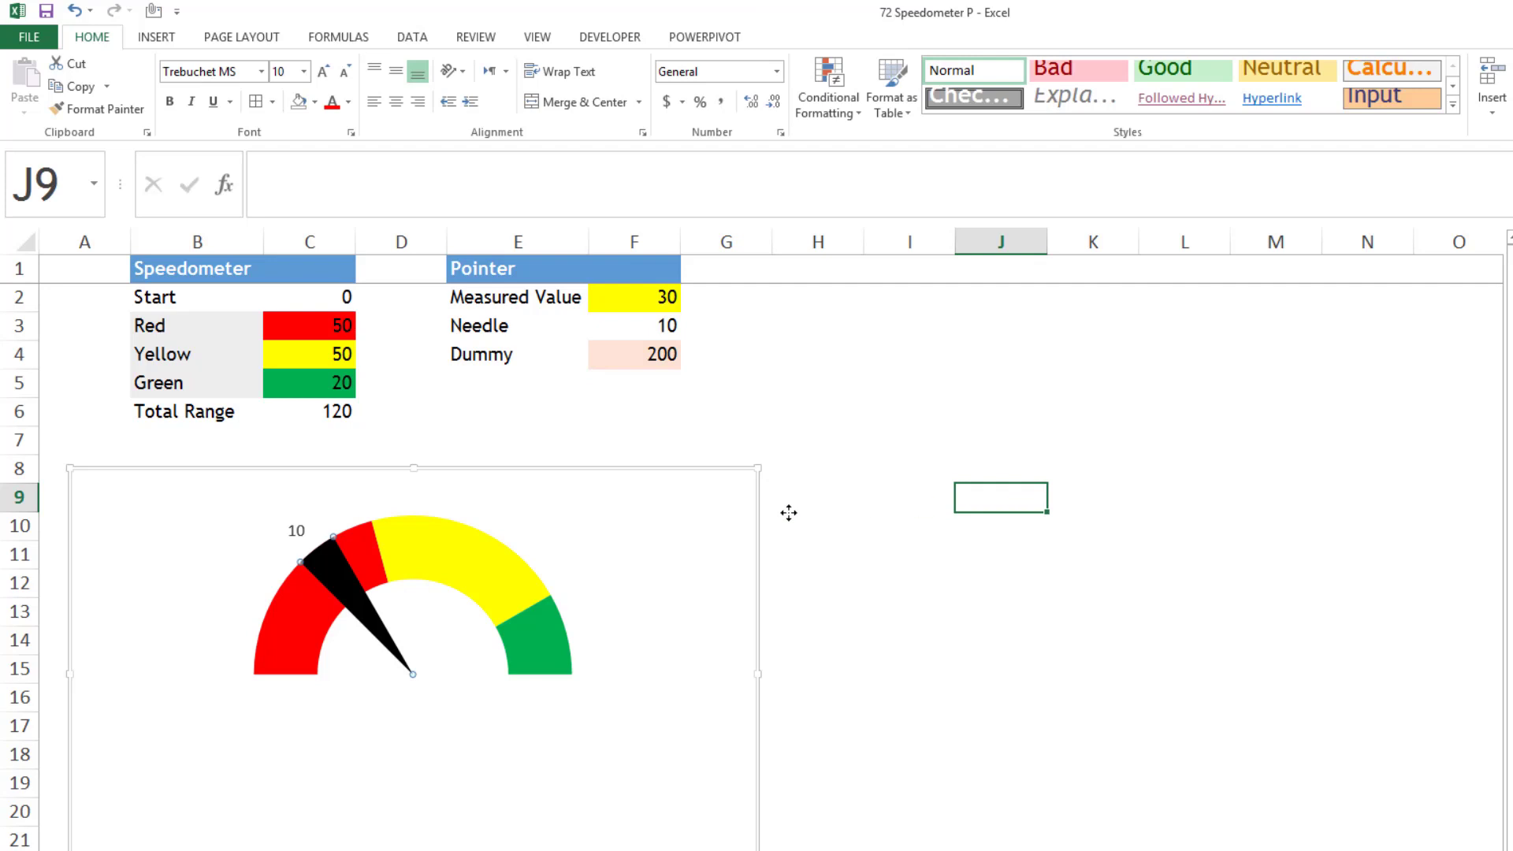
# - Set the Needle value in F3 to 1
pyautogui.click(659, 325)
pyautogui.write('1')
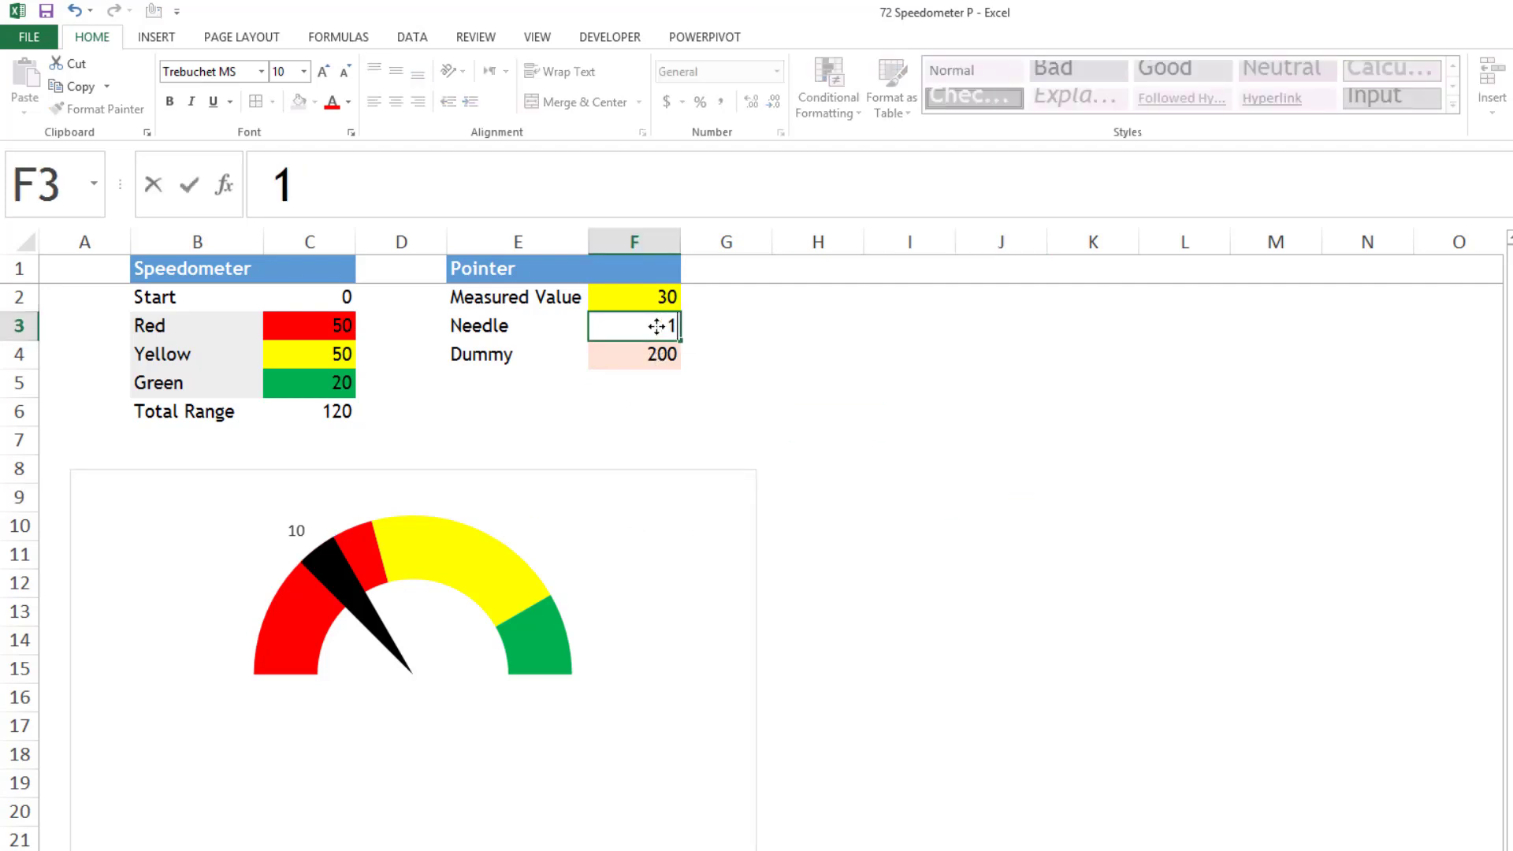
pyautogui.press('Return')
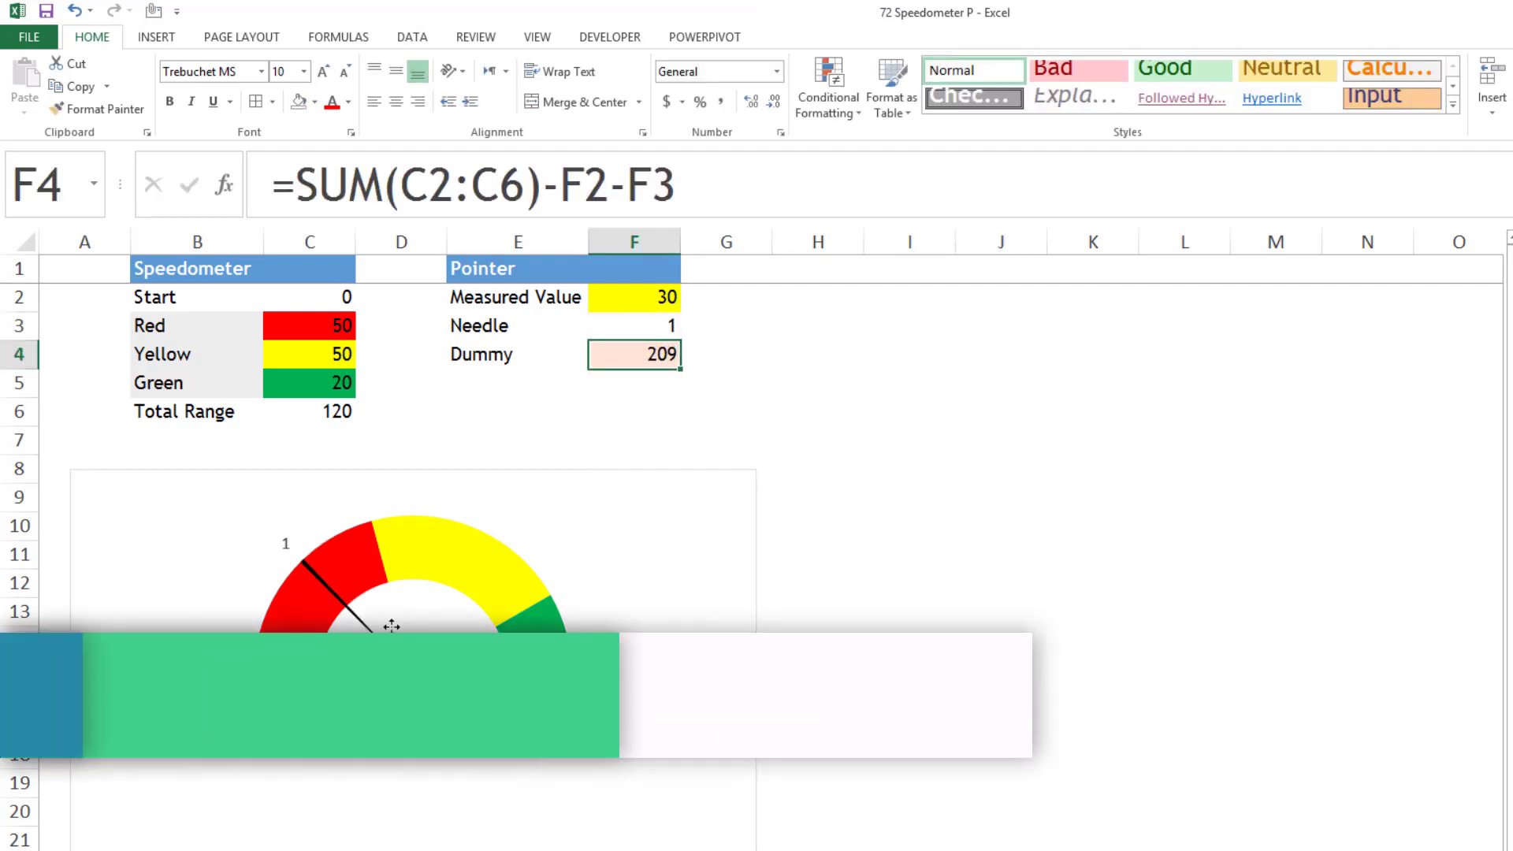
# - Link the needle's data label to the Measured Value in cell F2
pyautogui.click(287, 540)
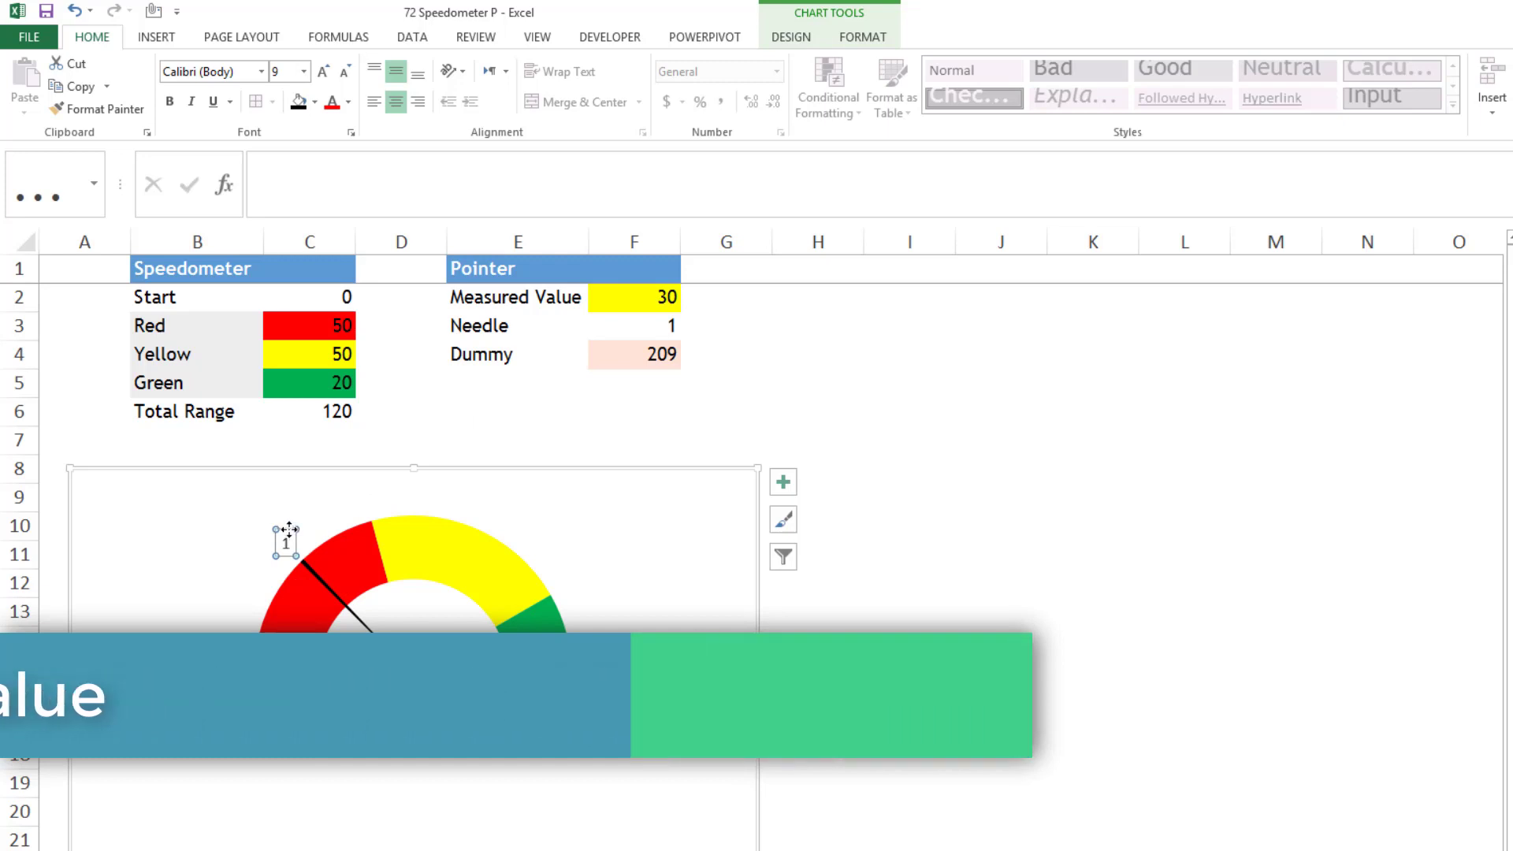
pyautogui.click(285, 530)
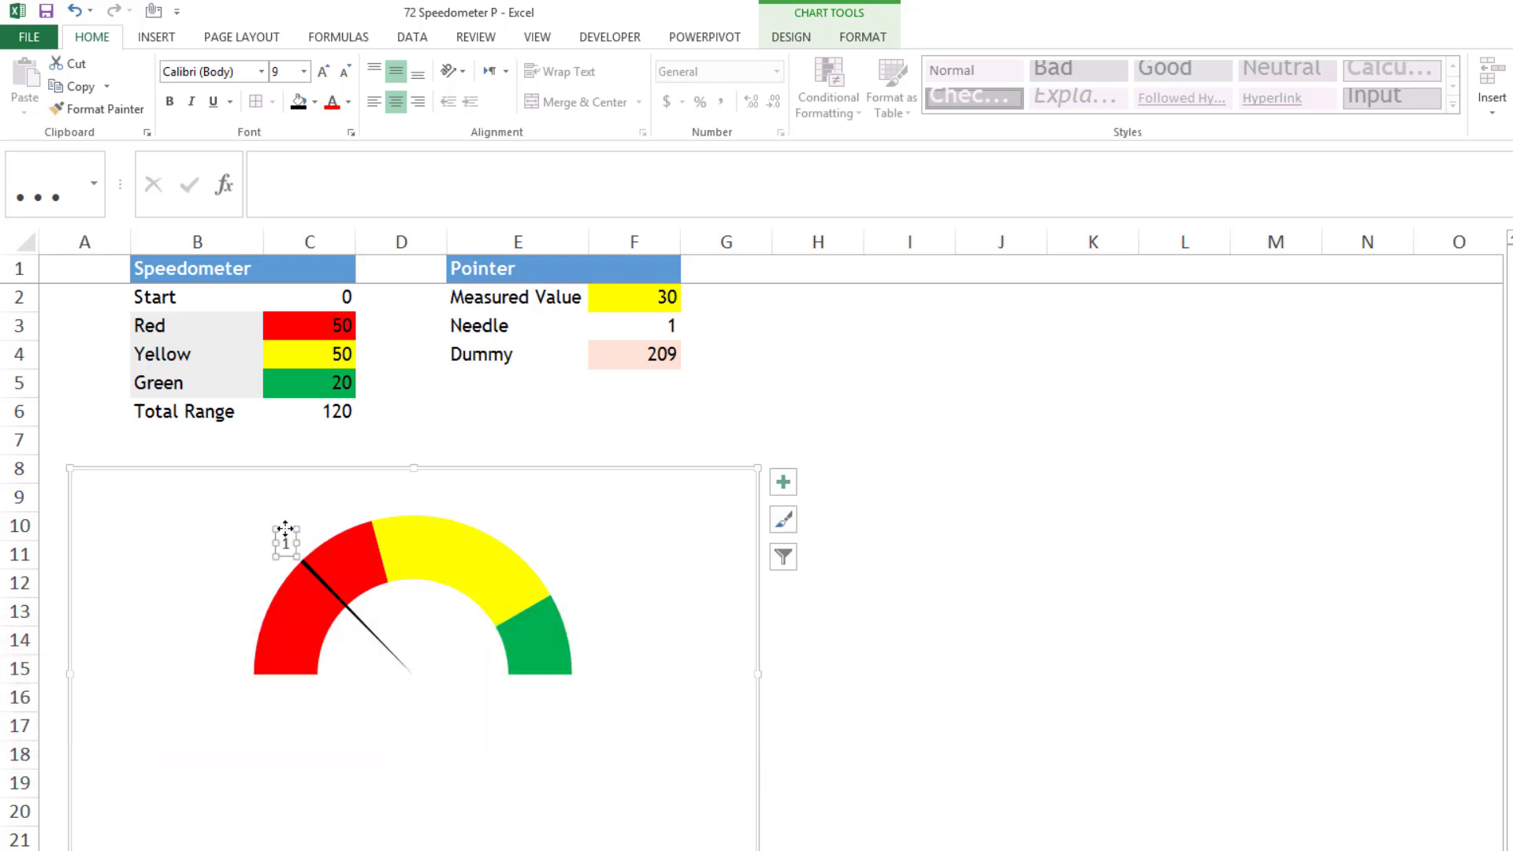
pyautogui.click(308, 180)
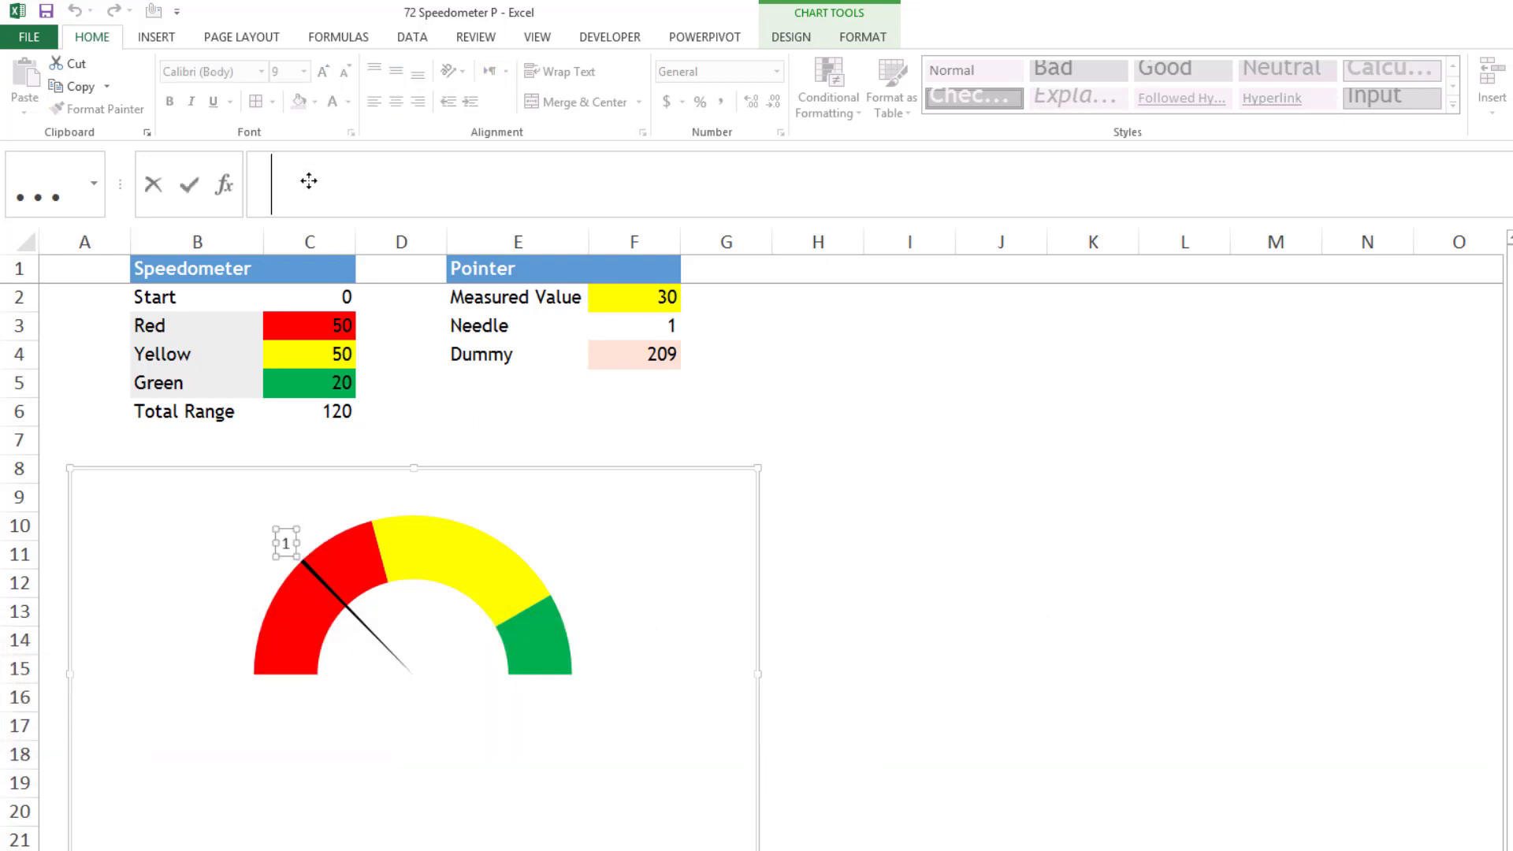
pyautogui.write('=')
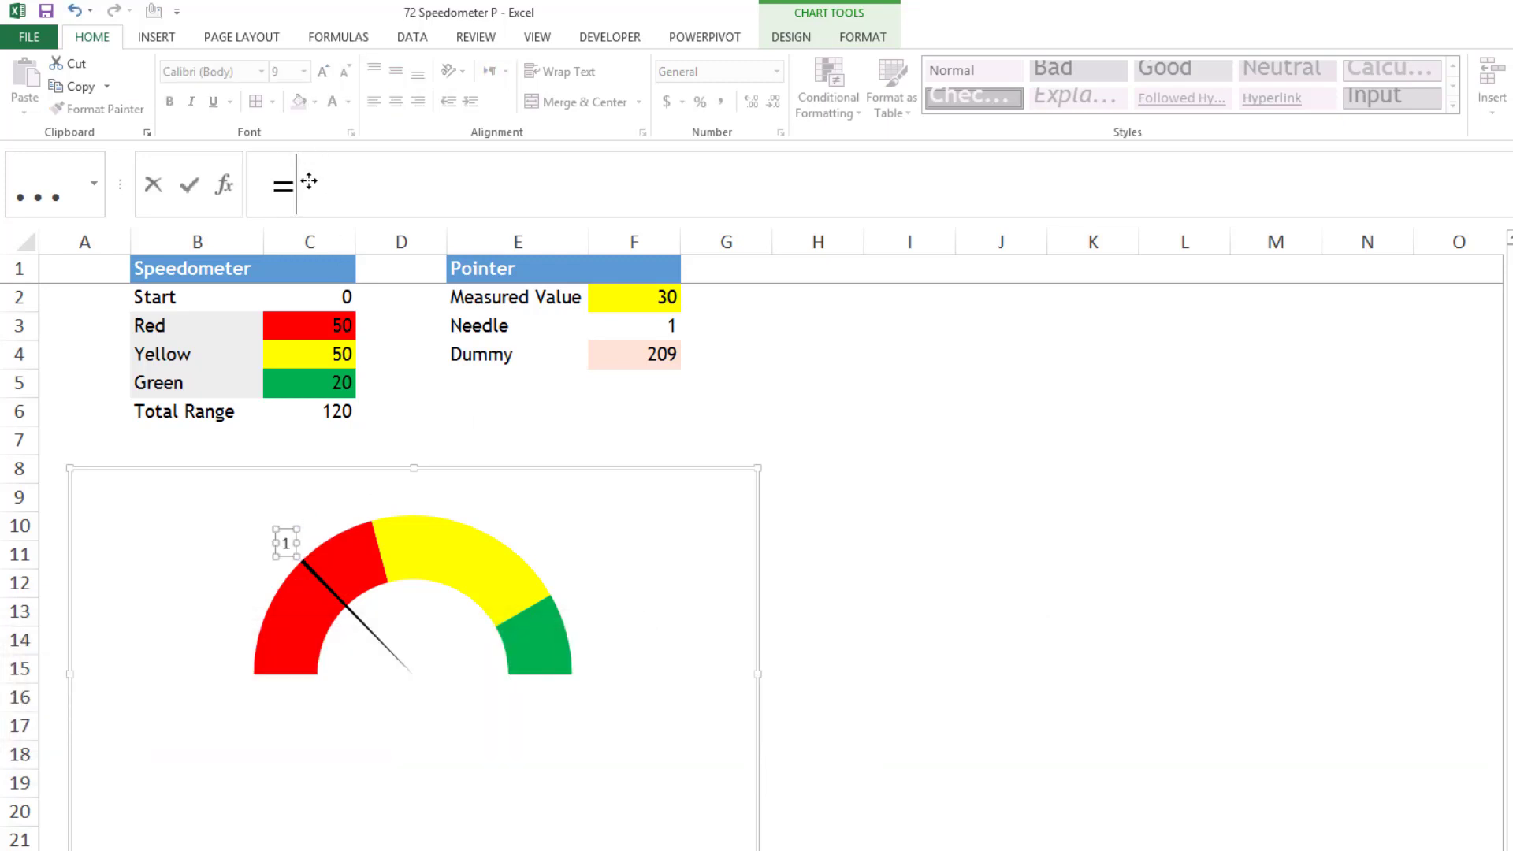
pyautogui.click(637, 301)
pyautogui.press('Return')
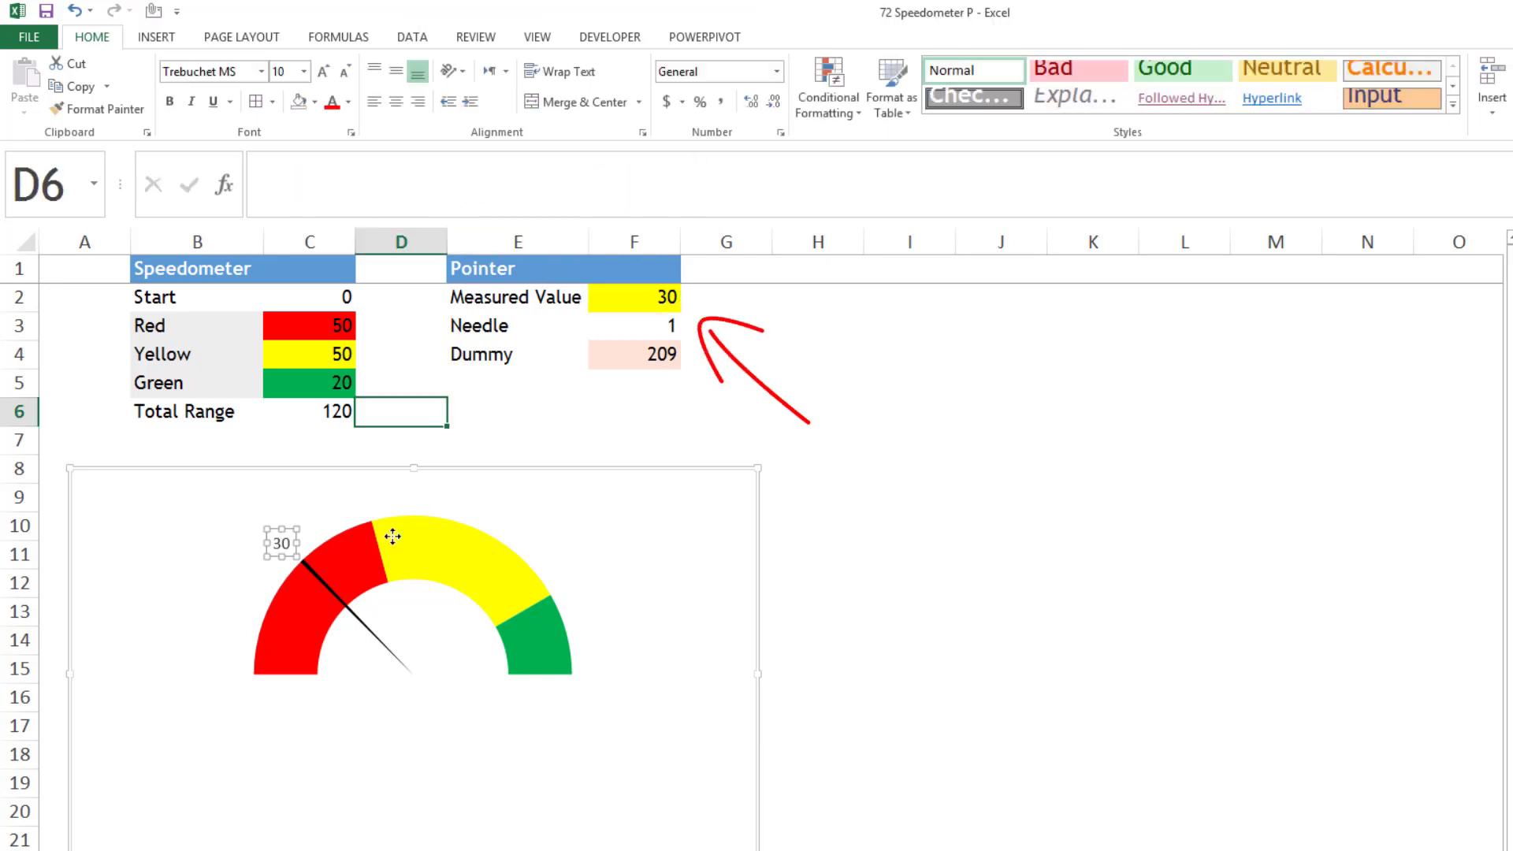
pyautogui.press('Escape')
pyautogui.click(591, 428)
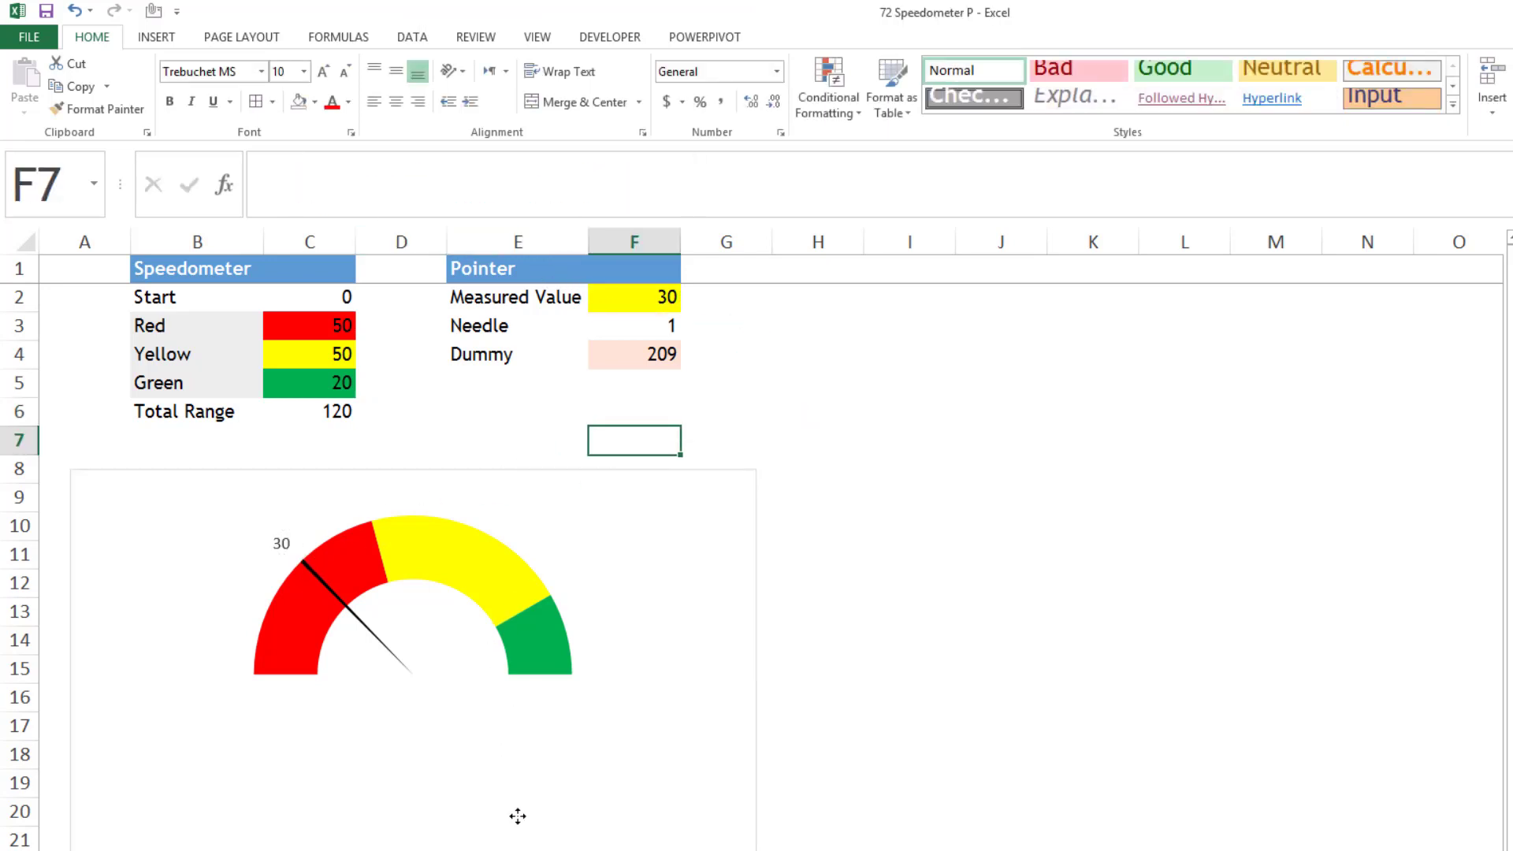
pyautogui.click(615, 490)
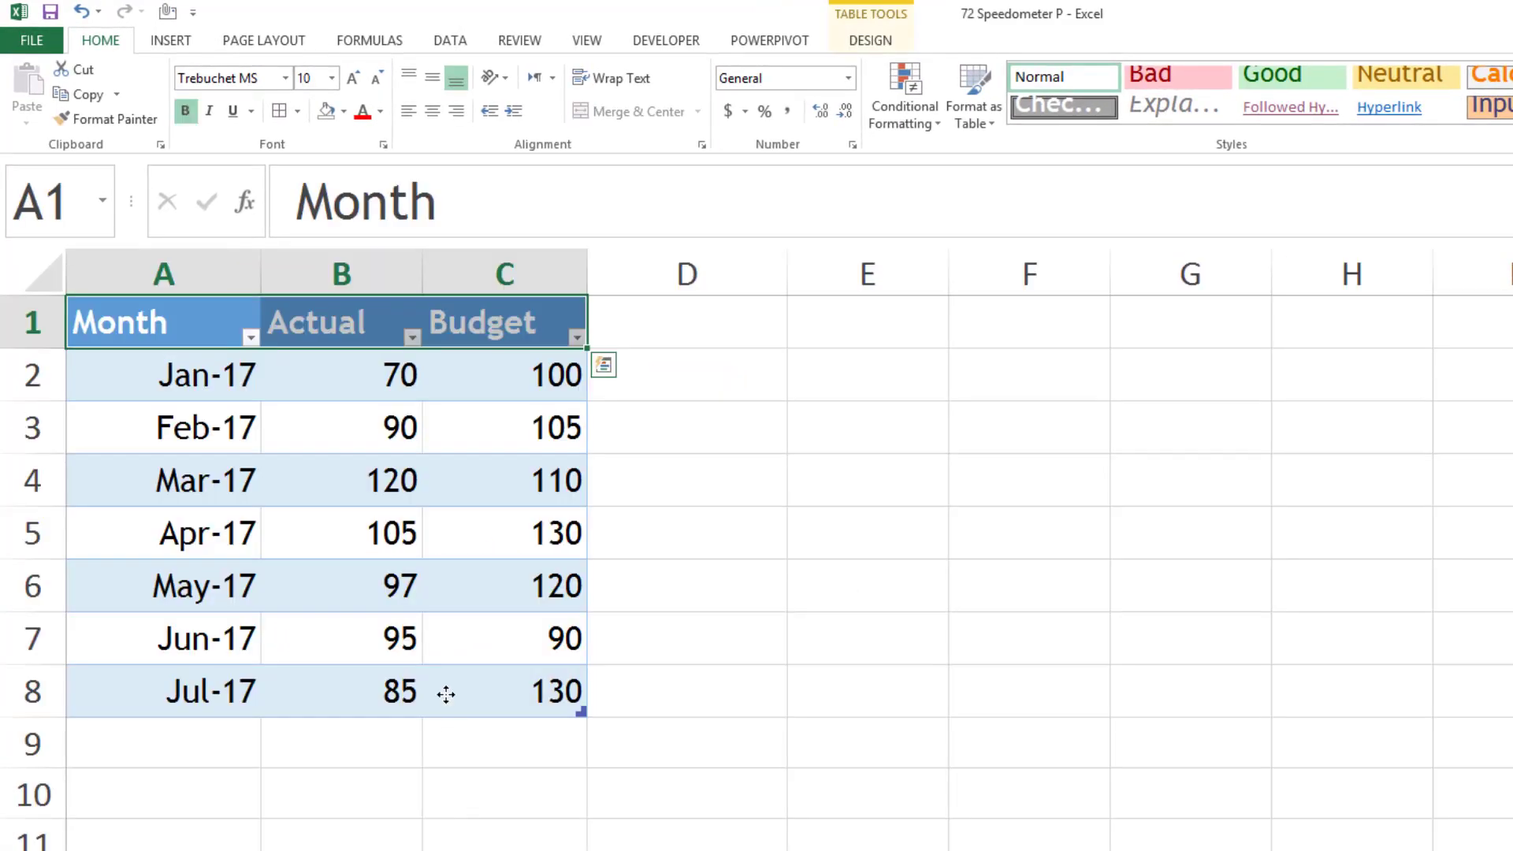
# - Create a PivotTable from the Tbl_Sales monthly data, placed at cell E2 of the existing Data worksheet
pyautogui.click(446, 694)
pyautogui.moveTo(215, 377); pyautogui.dragTo(209, 690)
pyautogui.click(544, 370)
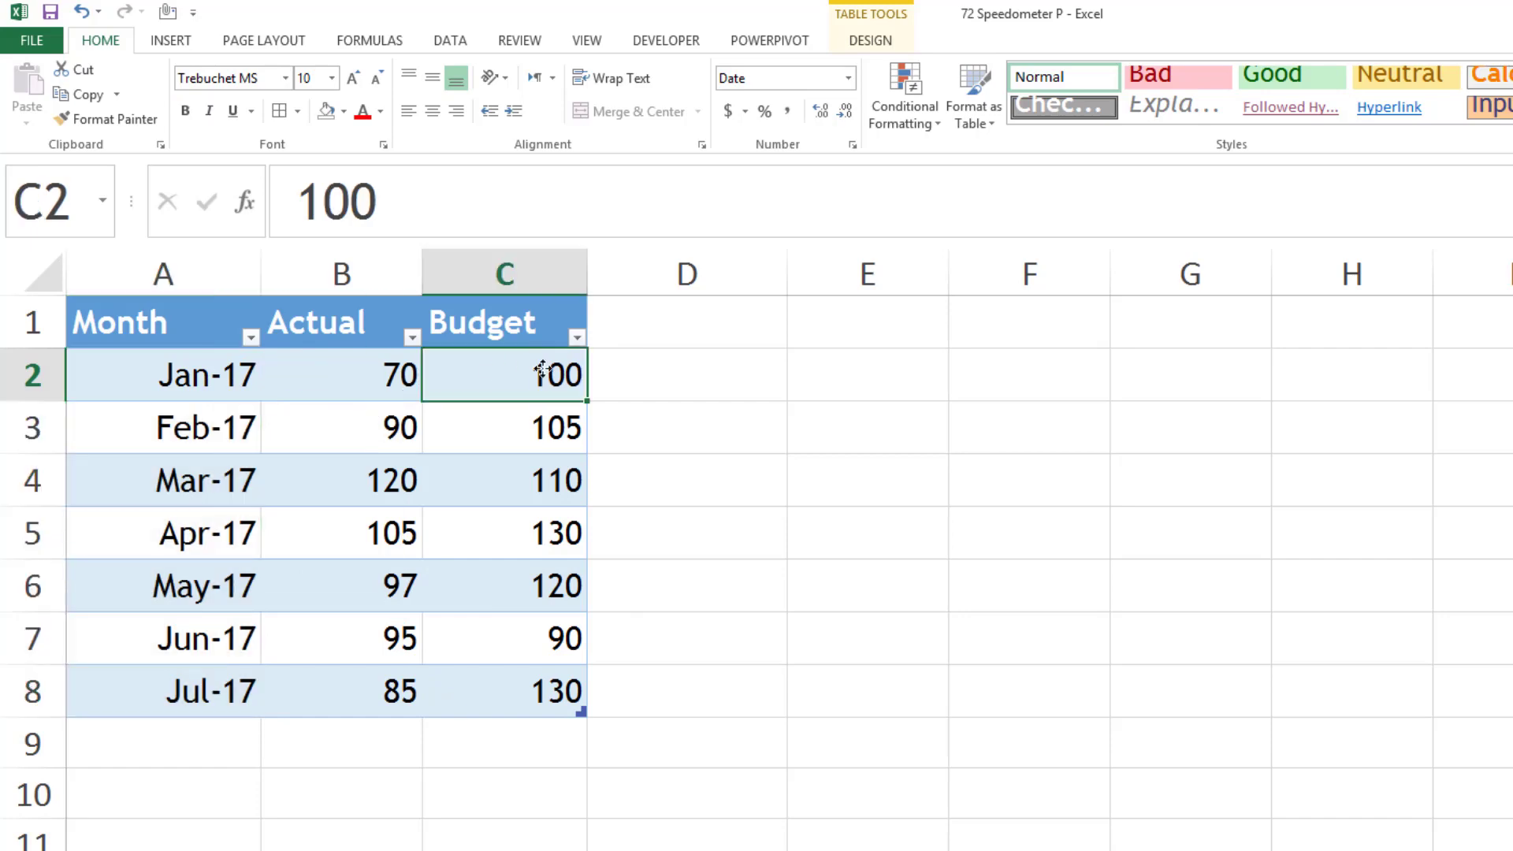
pyautogui.click(402, 466)
pyautogui.click(869, 41)
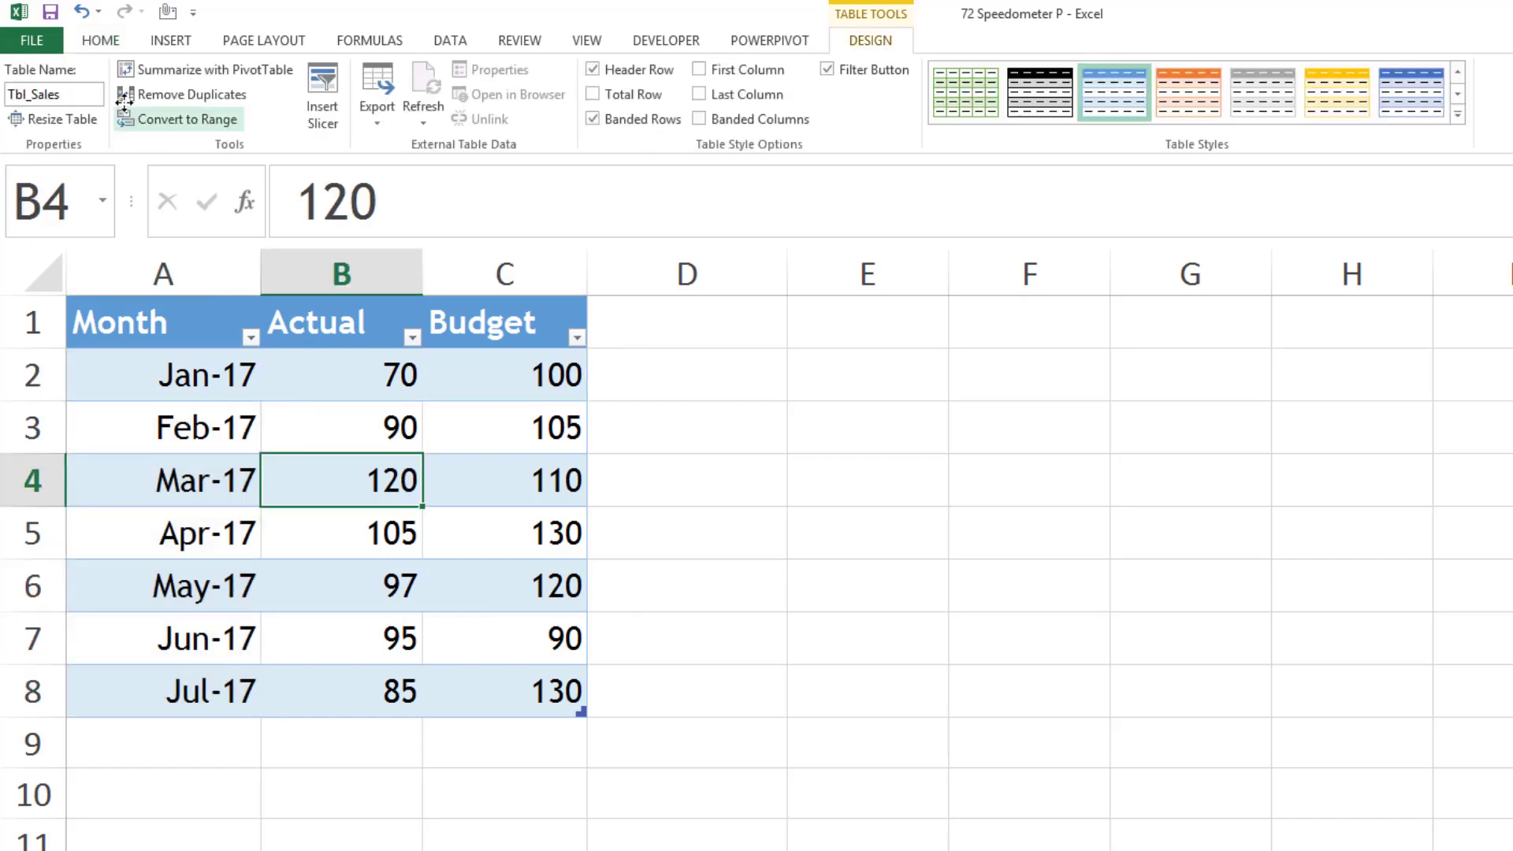
pyautogui.click(170, 41)
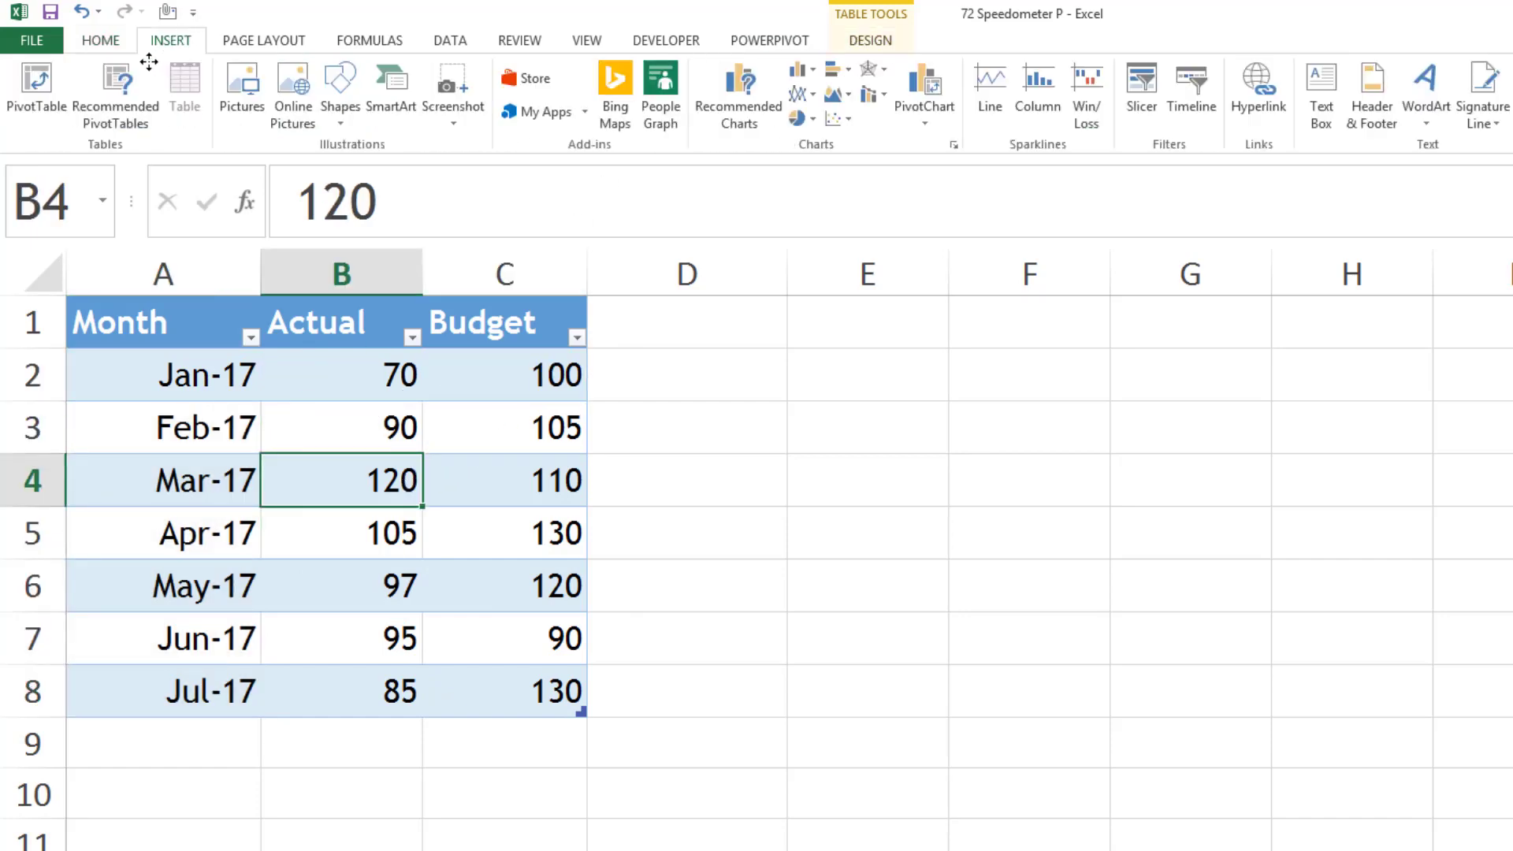
pyautogui.click(35, 86)
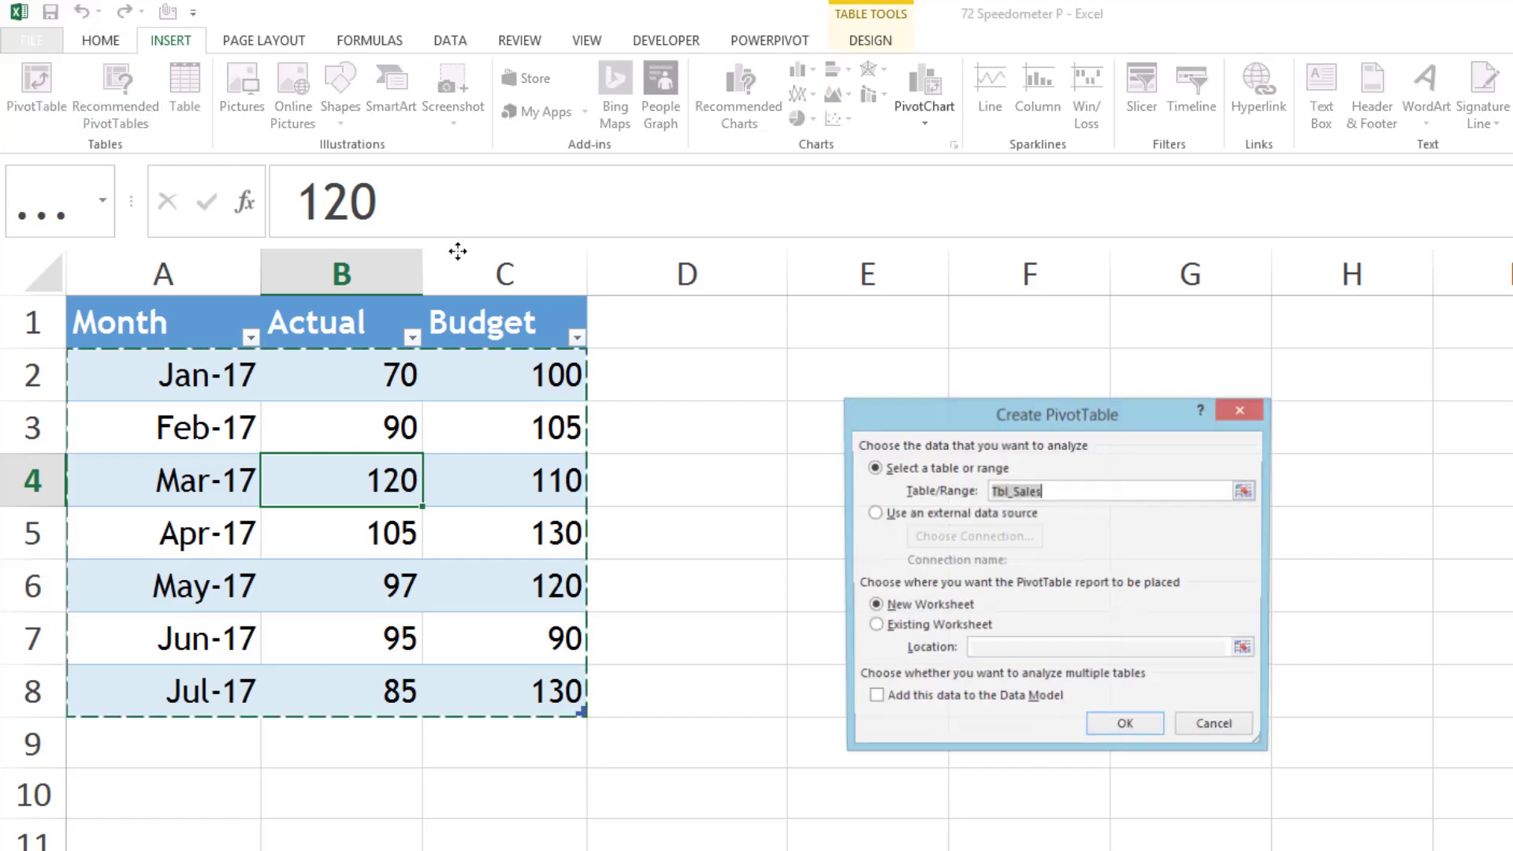
pyautogui.click(906, 625)
pyautogui.click(832, 363)
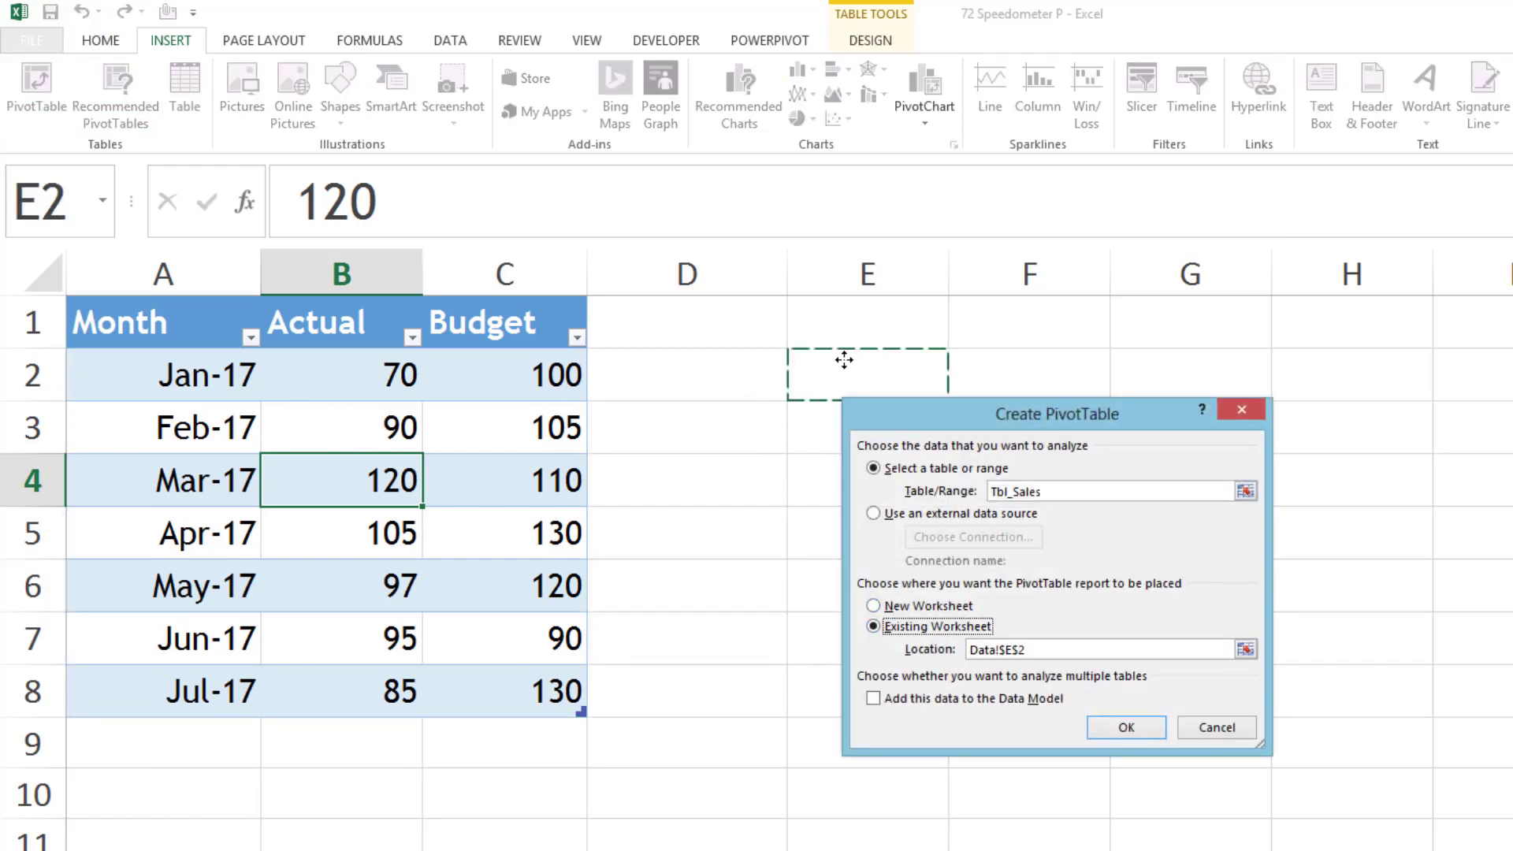
pyautogui.click(1132, 725)
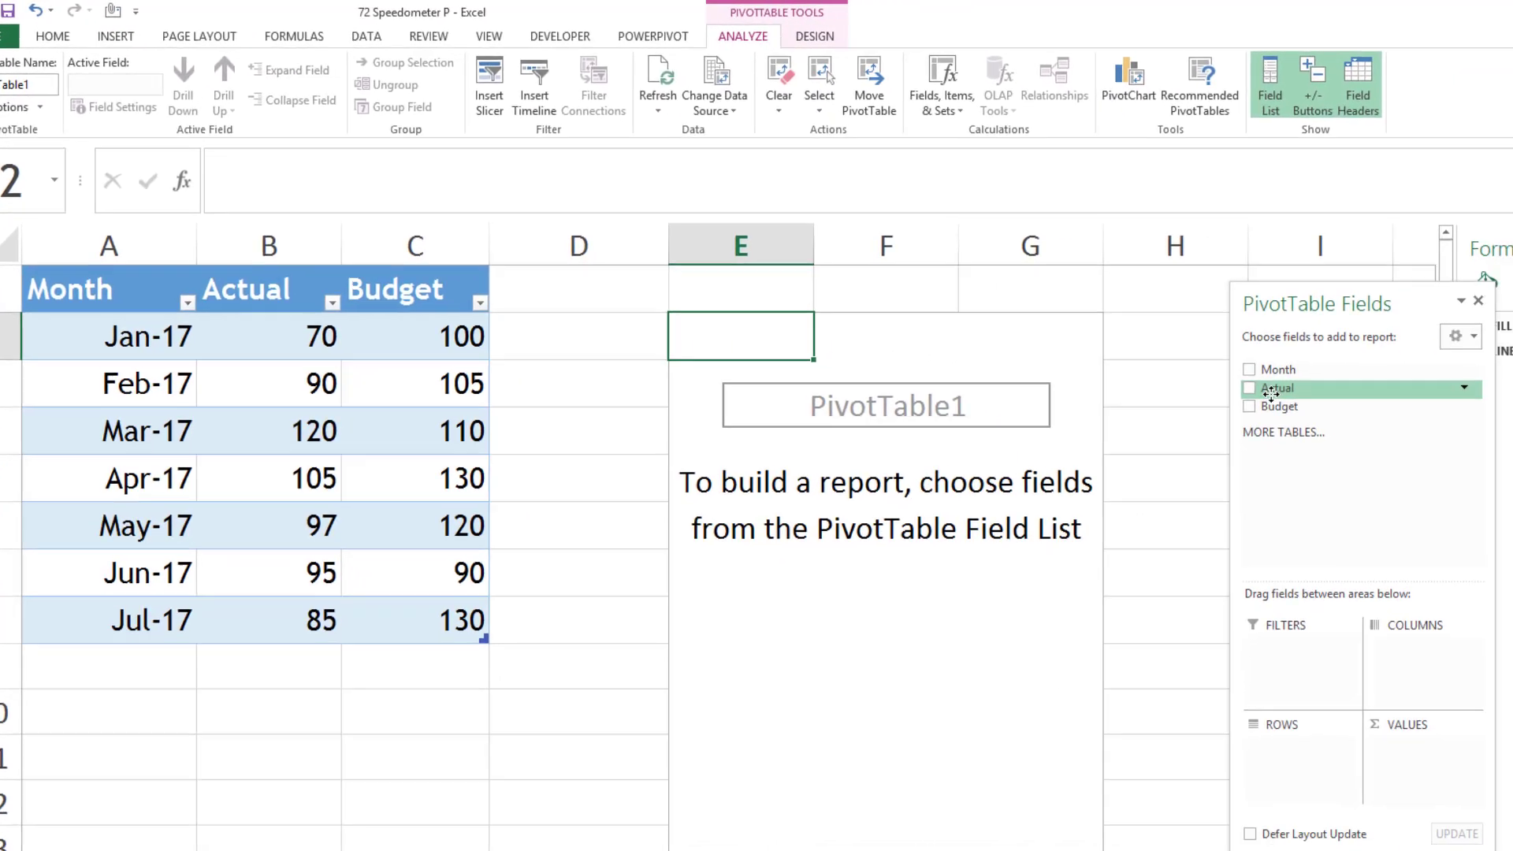
# - Add the Actual and Budget fields to the PivotTable's values as sums
pyautogui.moveTo(1460, 434); pyautogui.dragTo(1331, 711)
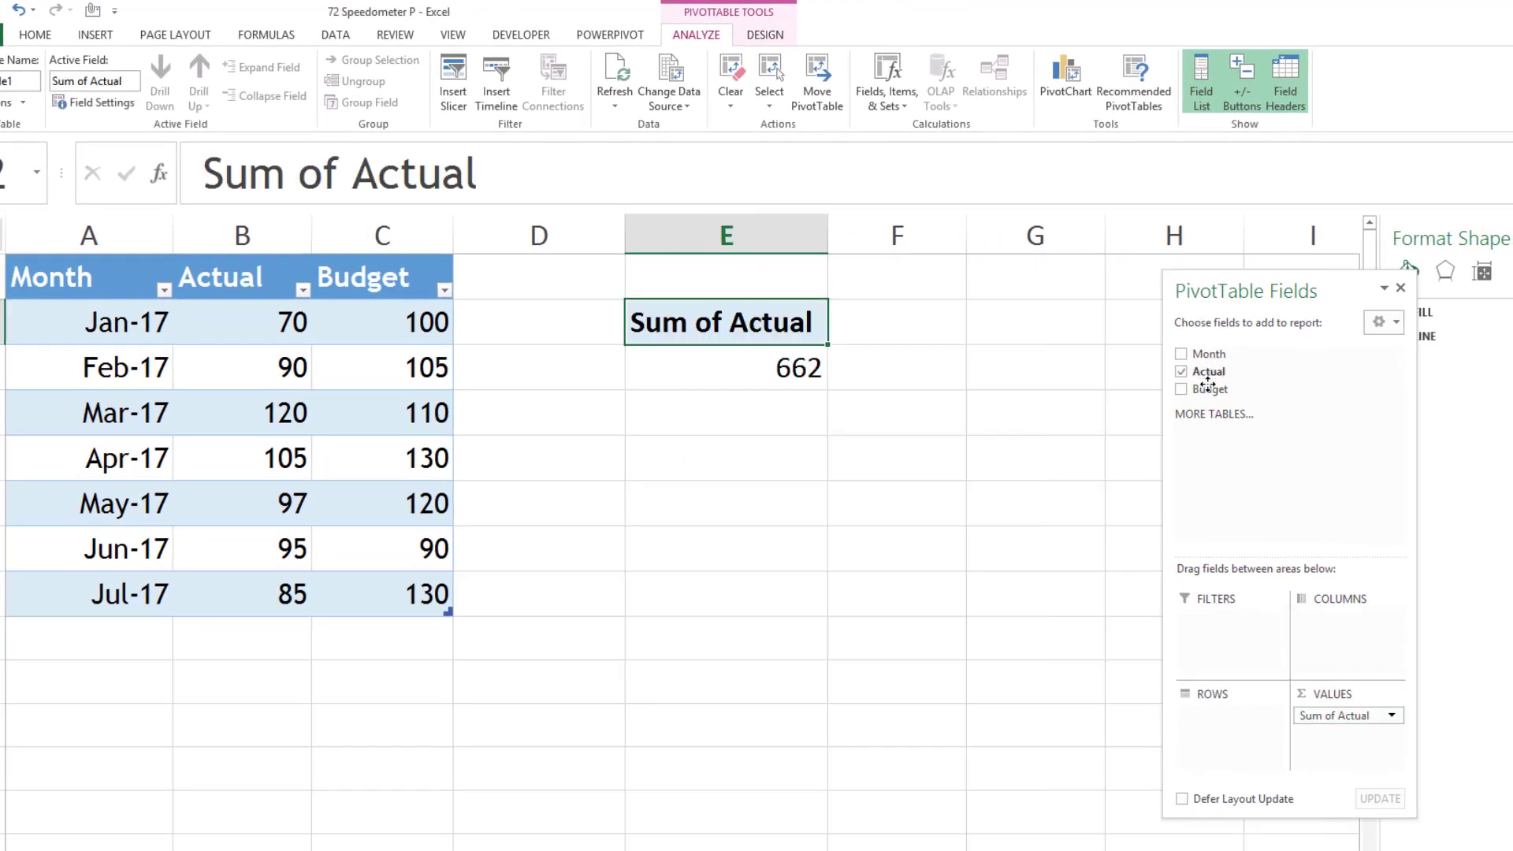
pyautogui.moveTo(1207, 383); pyautogui.dragTo(1354, 741)
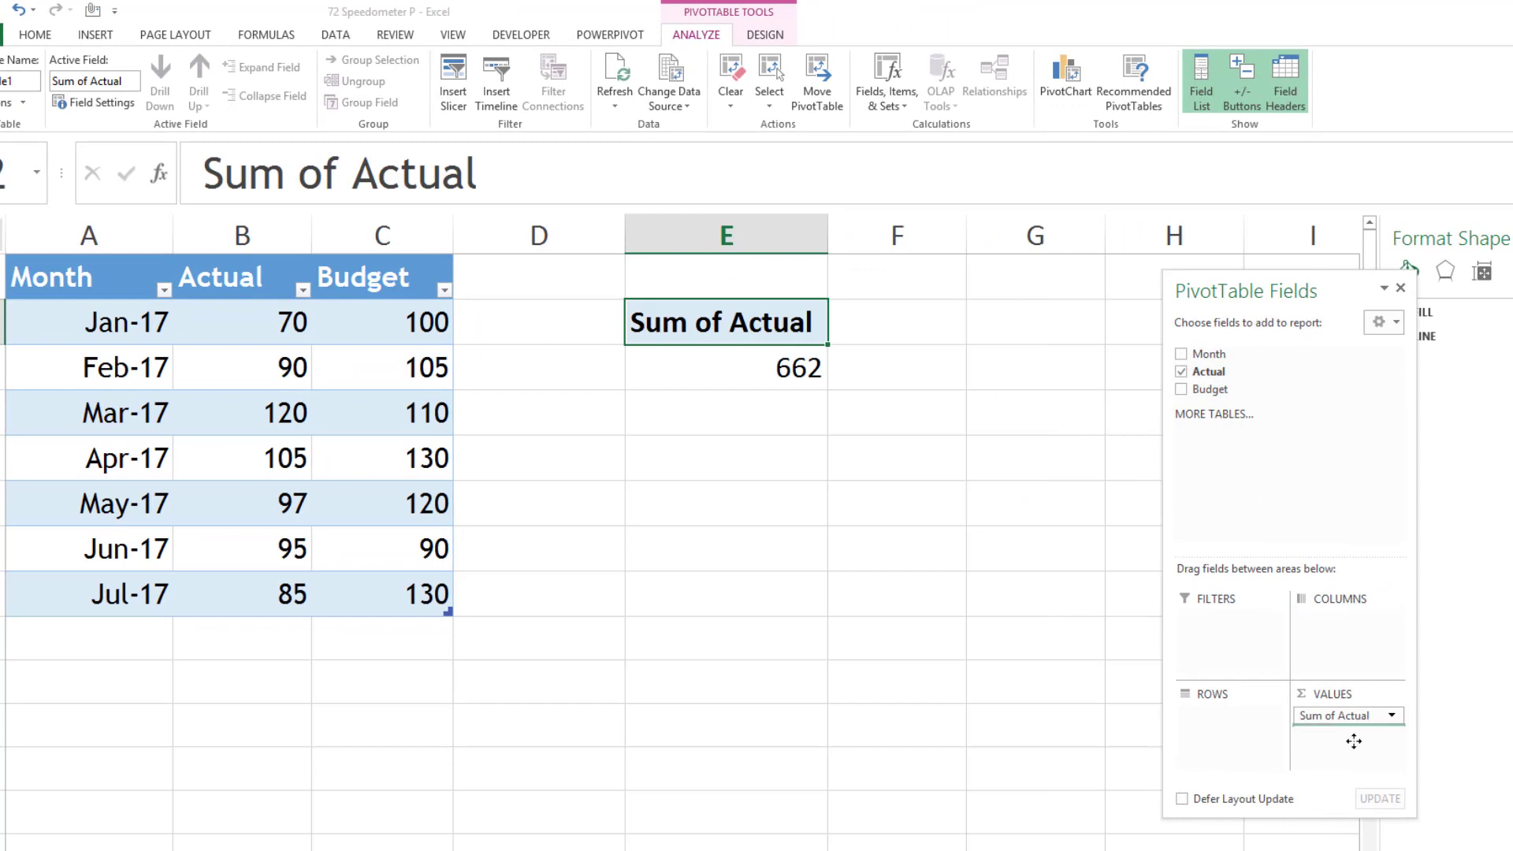
pyautogui.moveTo(1354, 740); pyautogui.dragTo(1354, 741)
# - Calculate actual sales as a percentage of budget in G3 with the formula =E3/F3*100
pyautogui.click(1111, 369)
pyautogui.write('=')
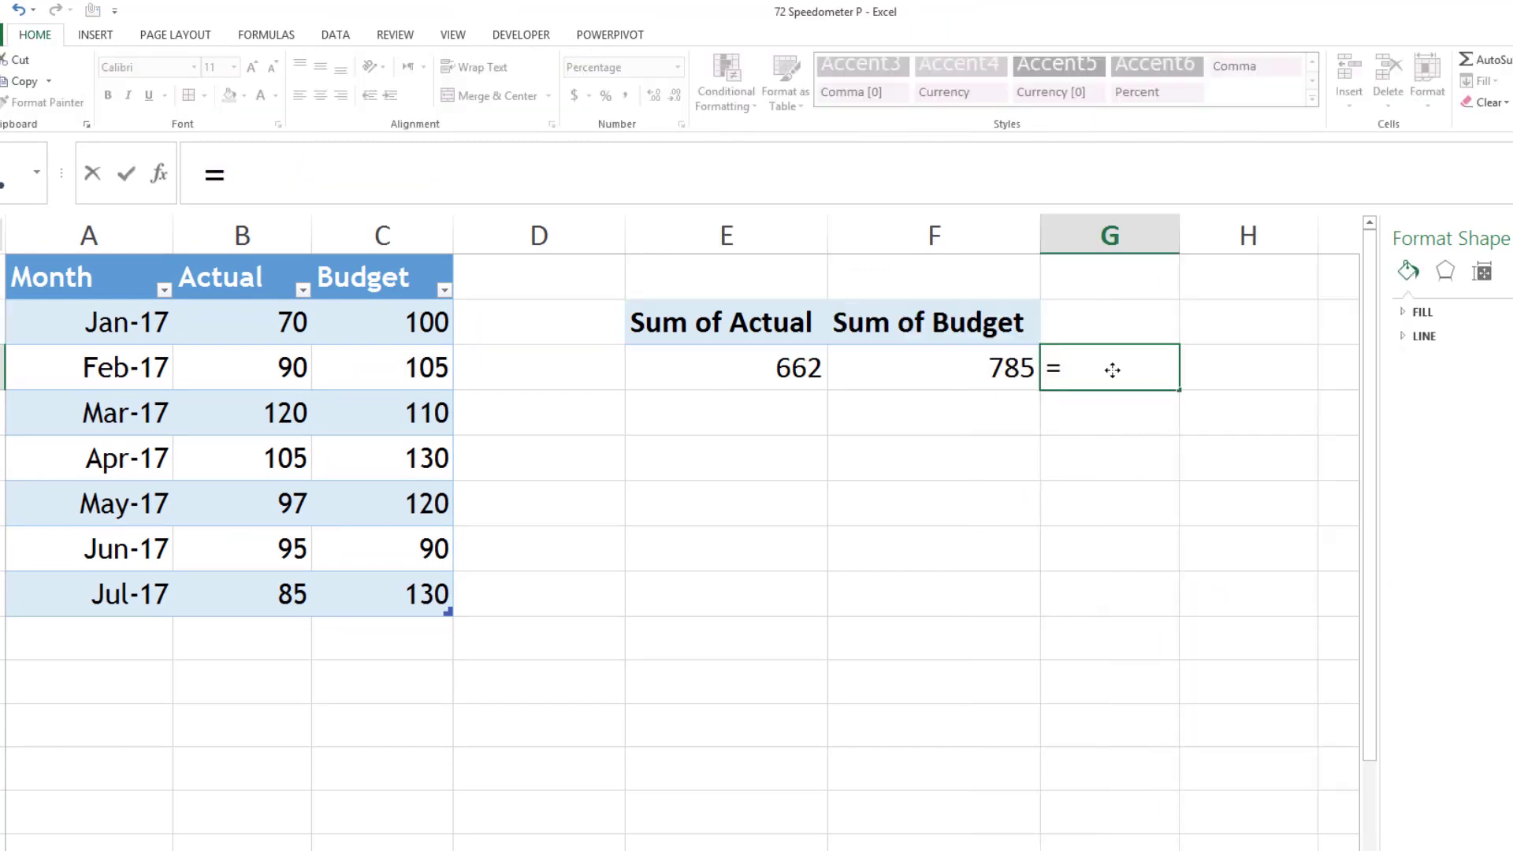
pyautogui.click(802, 376)
pyautogui.write('/')
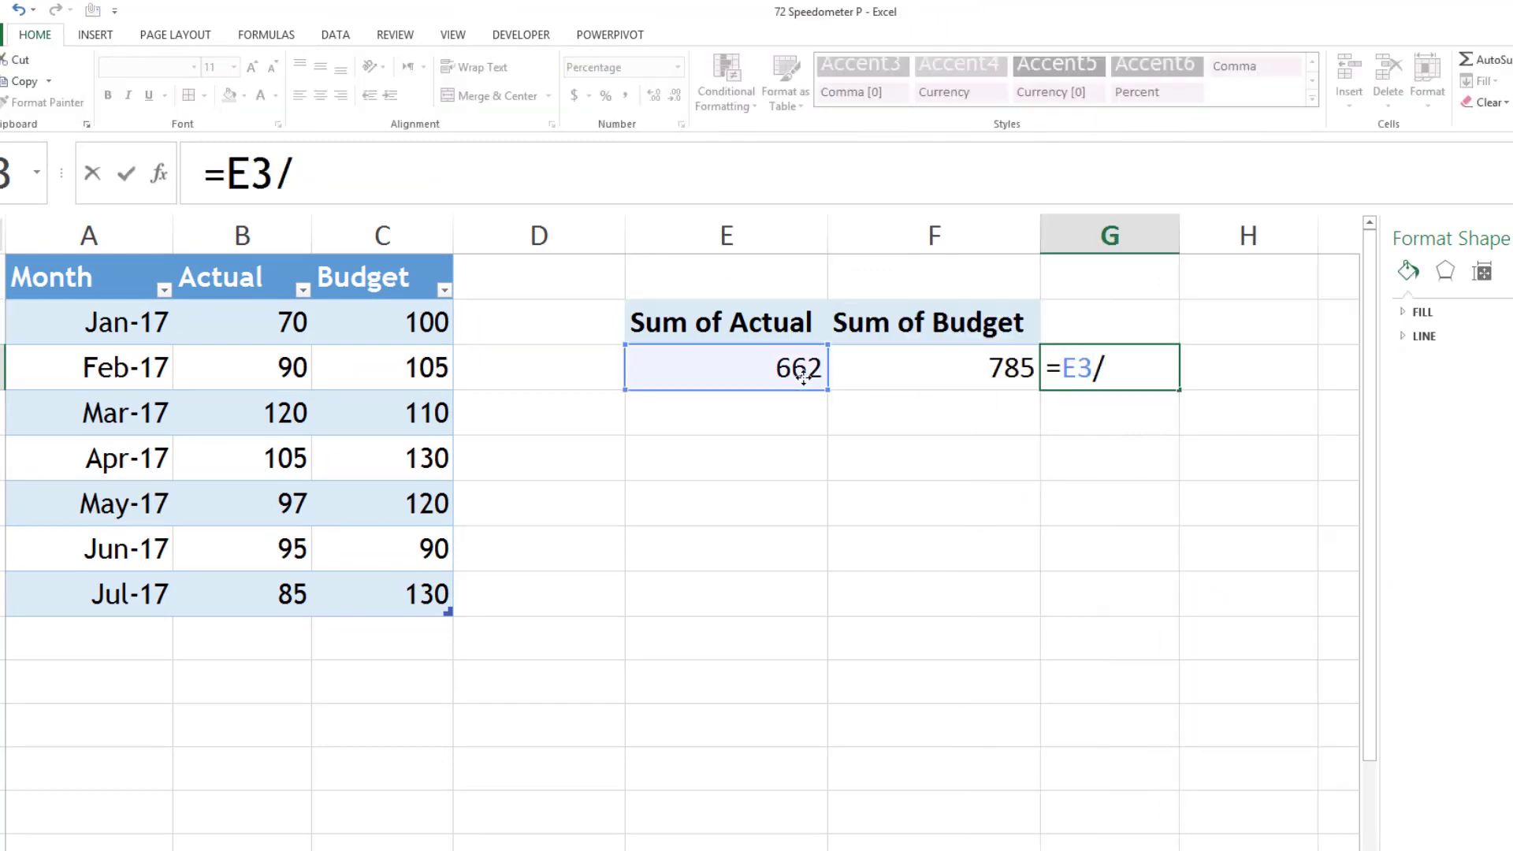
pyautogui.click(970, 371)
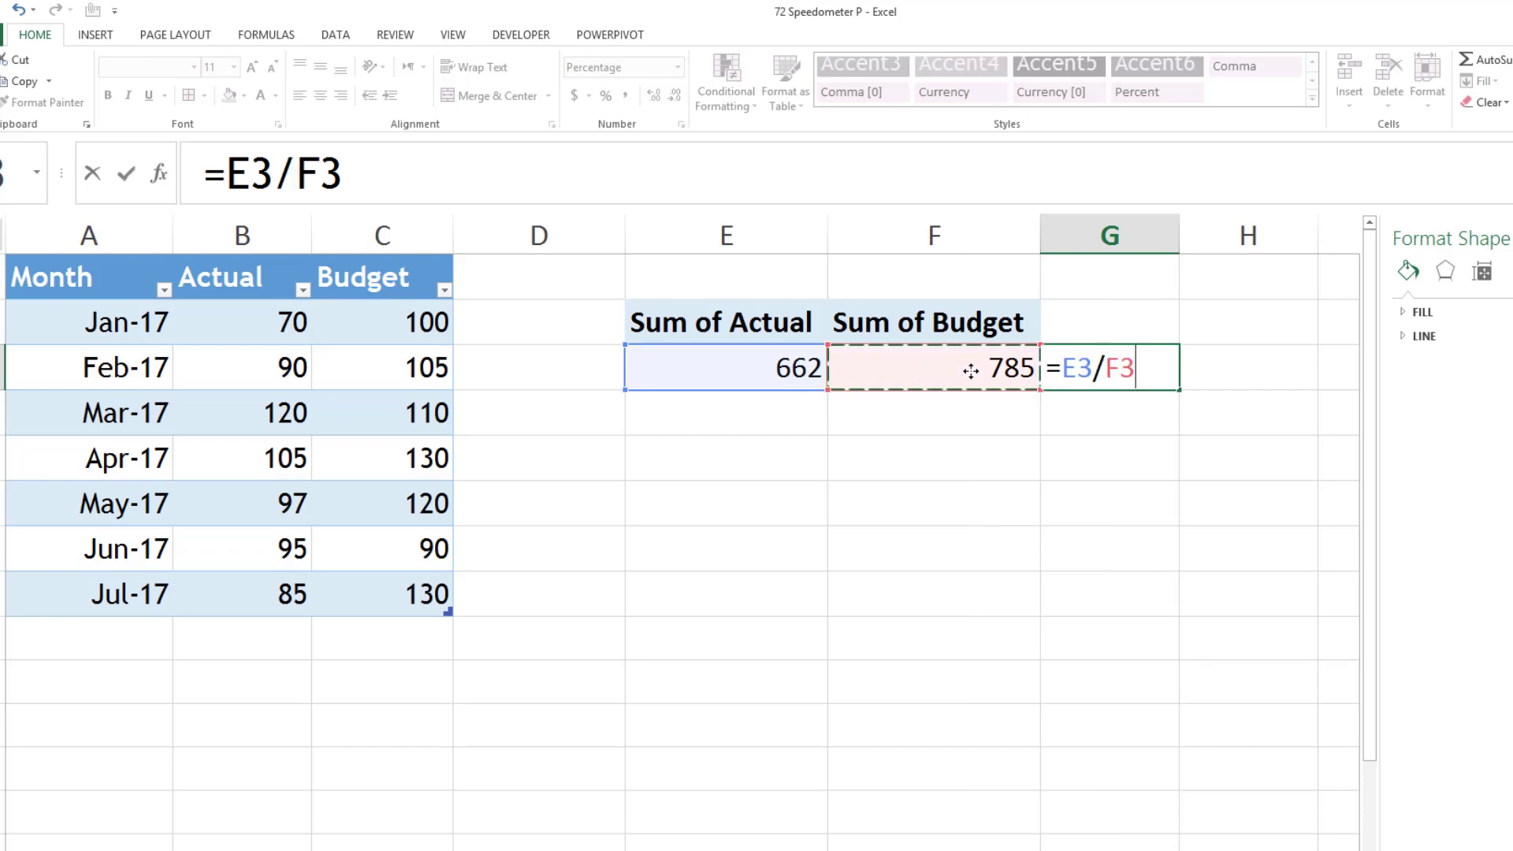
pyautogui.write('*100')
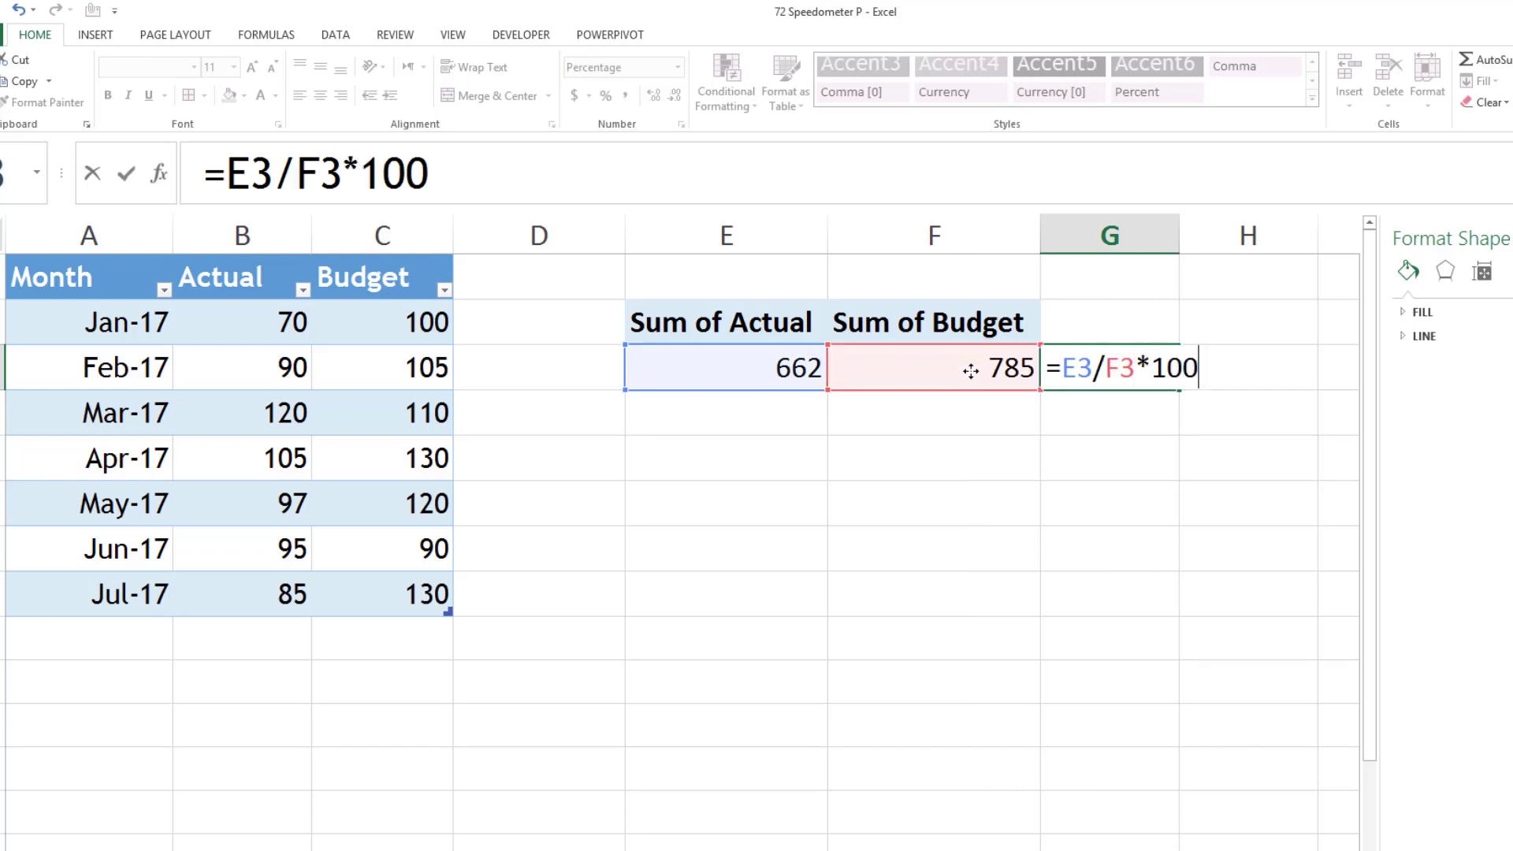
pyautogui.press('Return')
# - Format the result in G3 with the comma number style and no decimal places
pyautogui.click(1074, 365)
pyautogui.click(626, 97)
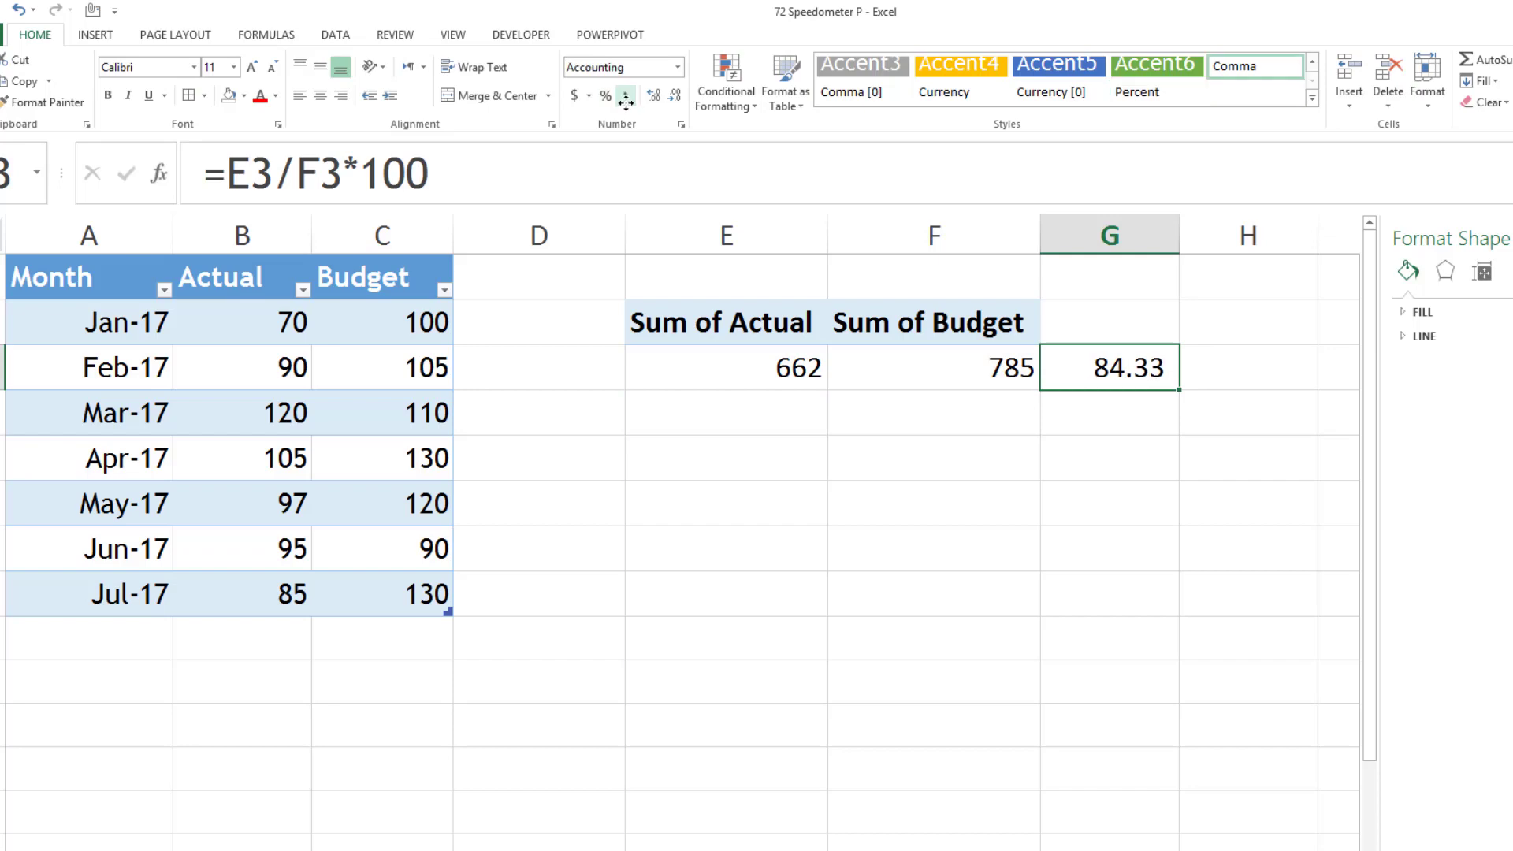
pyautogui.click(674, 95)
pyautogui.click(675, 96)
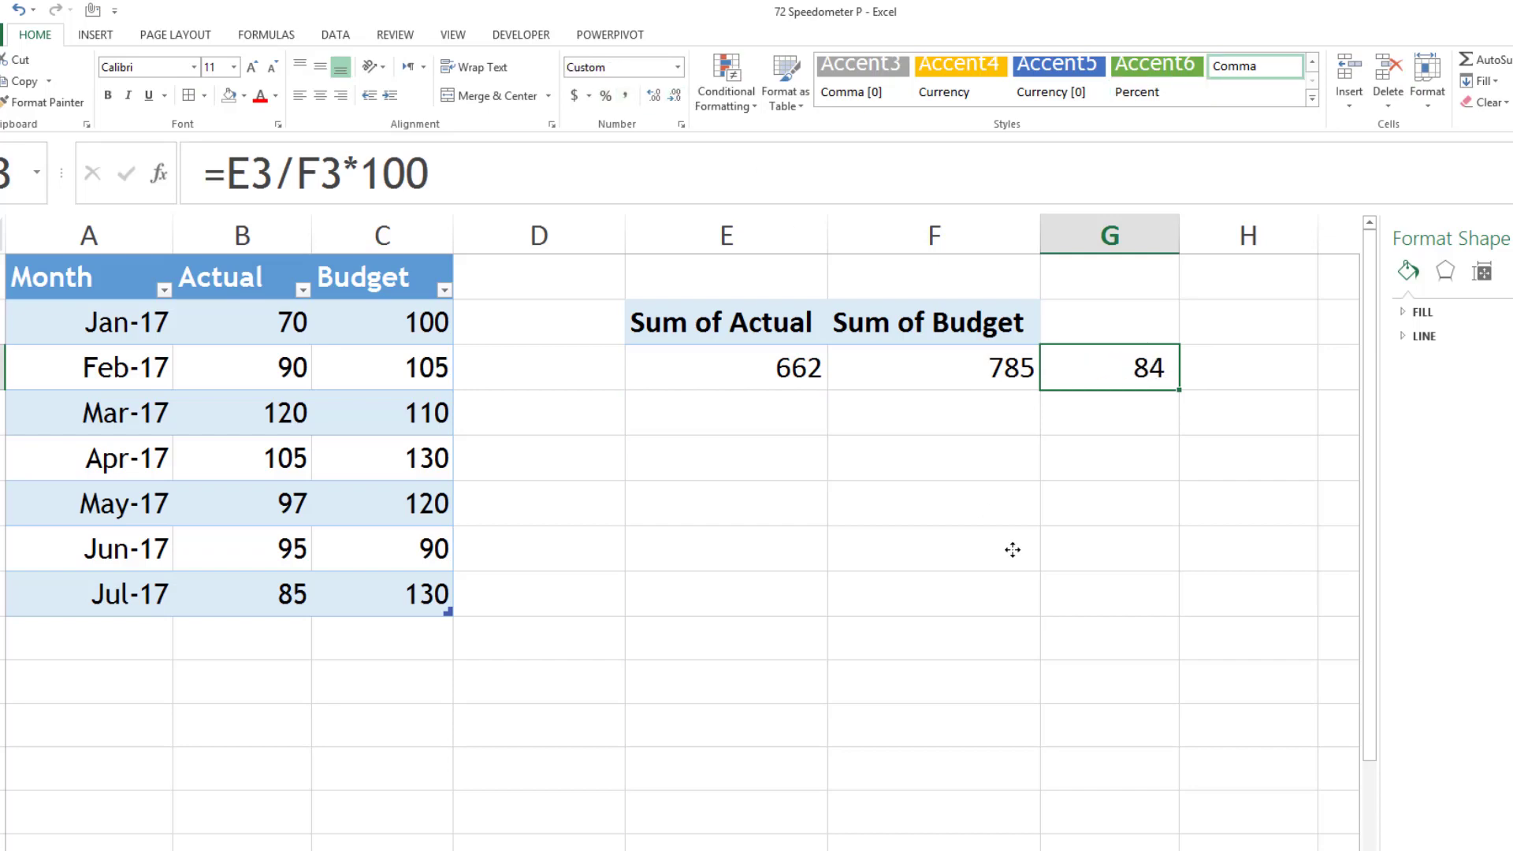
# - Label cell G2 above the percentage result as "Achivement" and widen column G to fit the text
pyautogui.click(1140, 317)
pyautogui.write('Achiven')
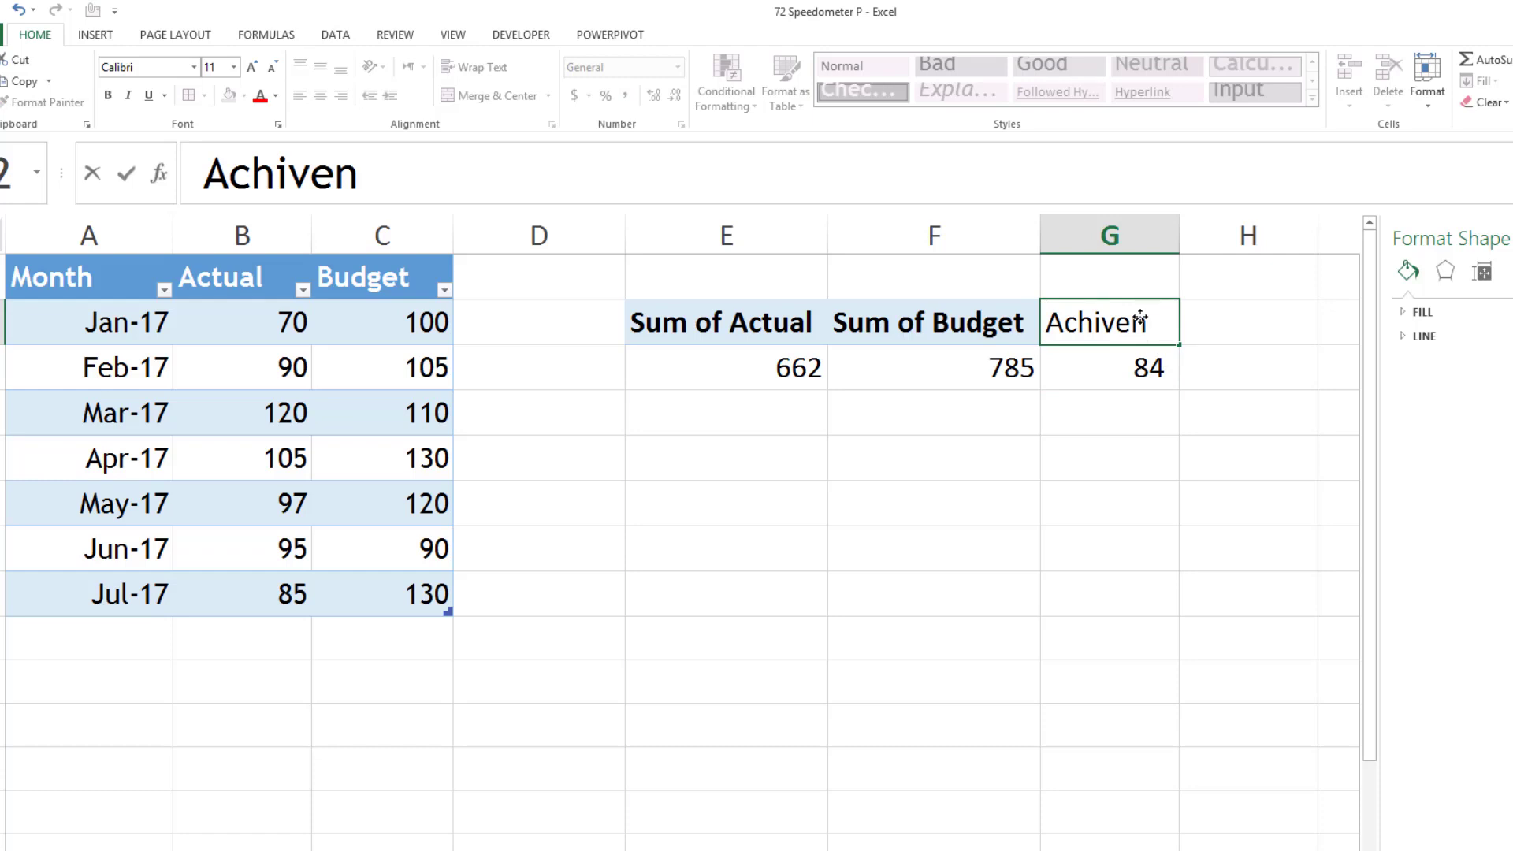
pyautogui.press('BackSpace')
pyautogui.write('ment')
pyautogui.press('Return')
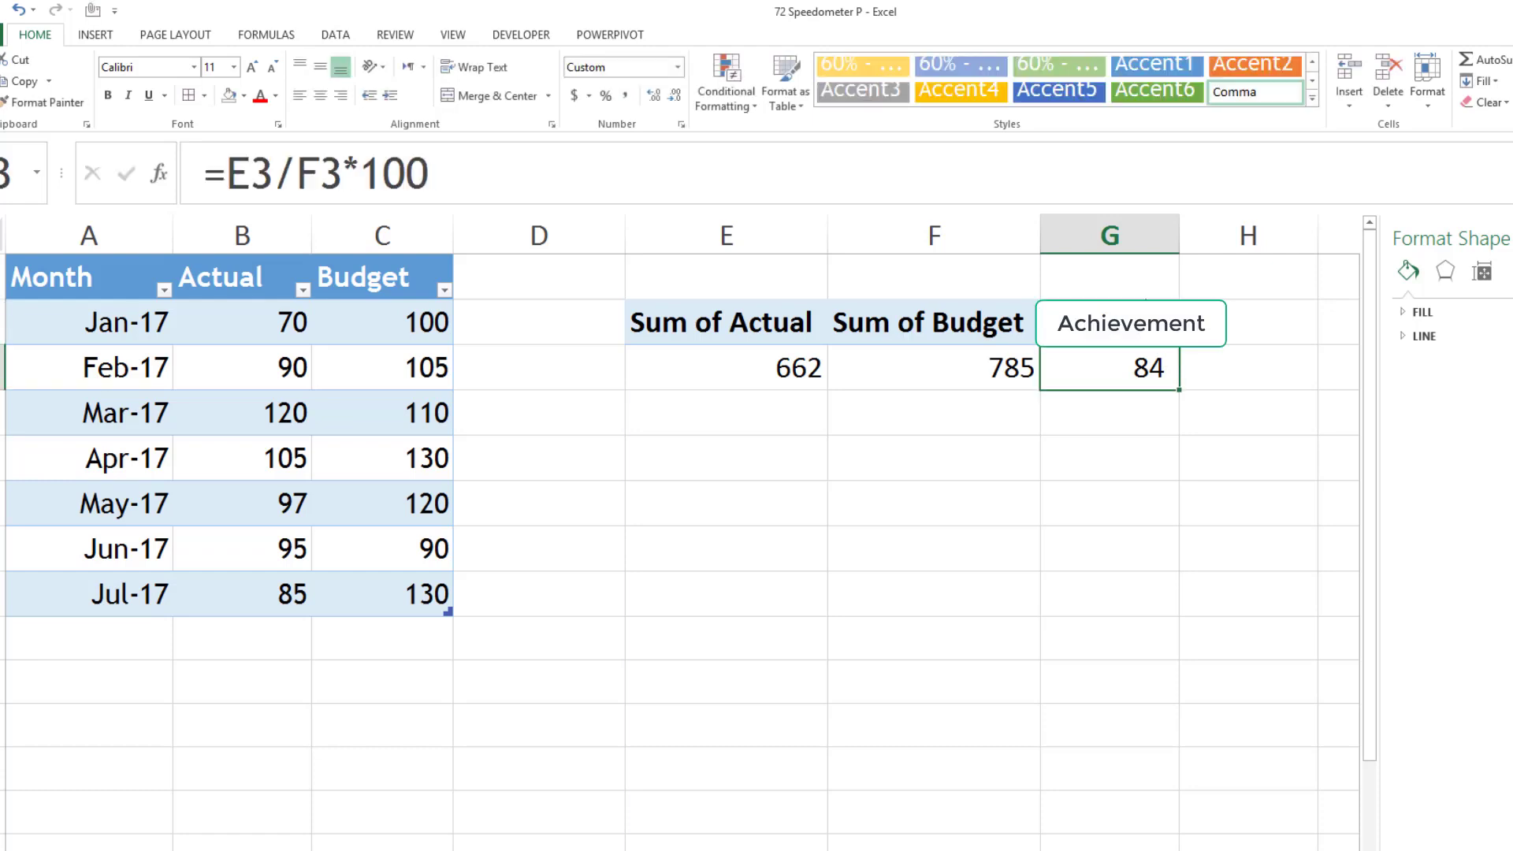
pyautogui.doubleClick(1180, 235)
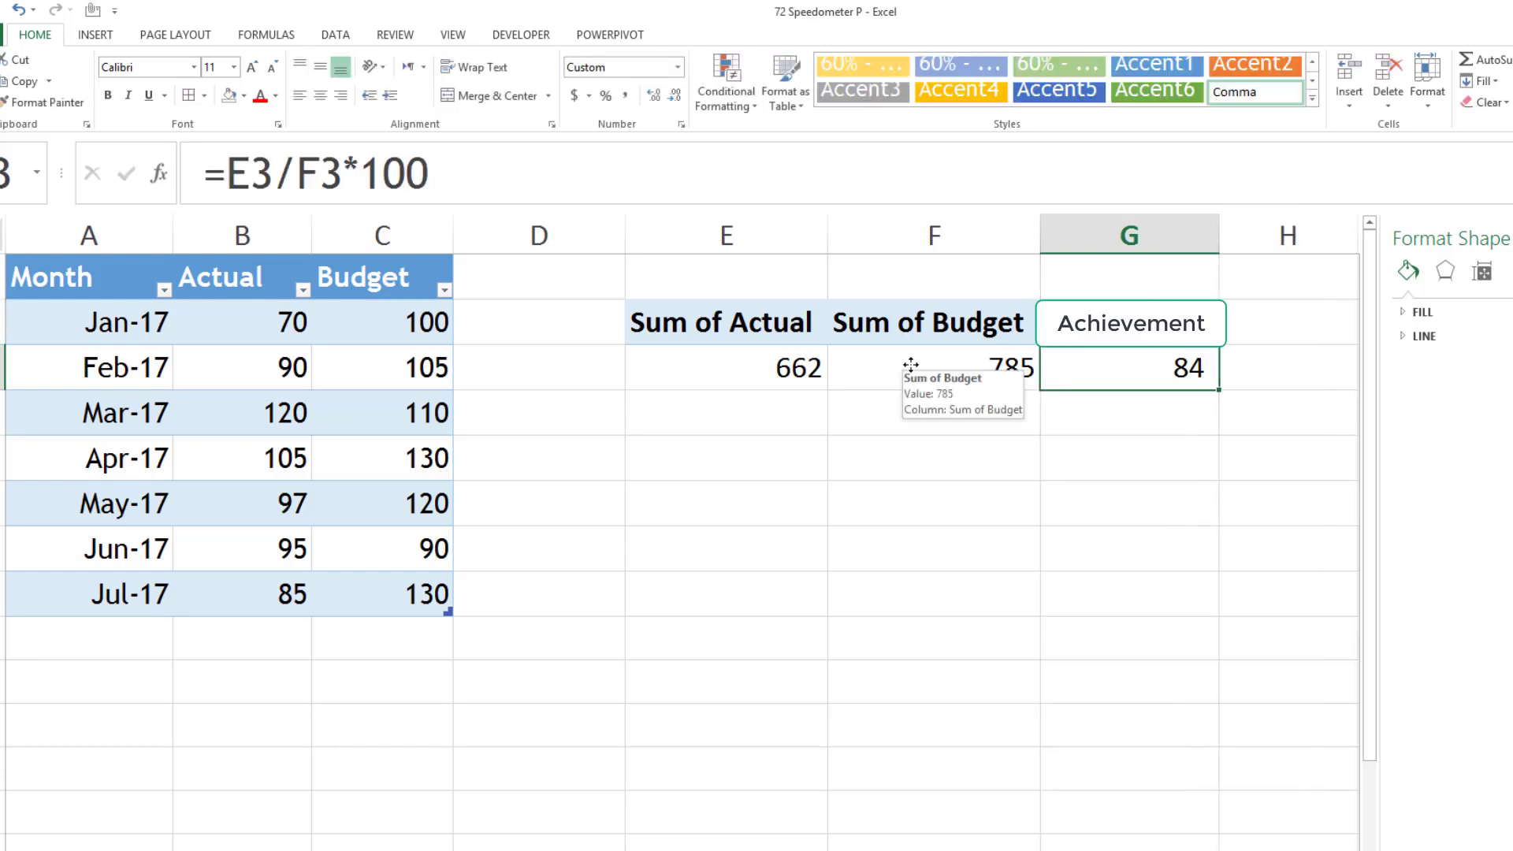
# - Link the speedometer's Measured Value in F2 to the achievement result with the formula =Data!G3
pyautogui.click(338, 849)
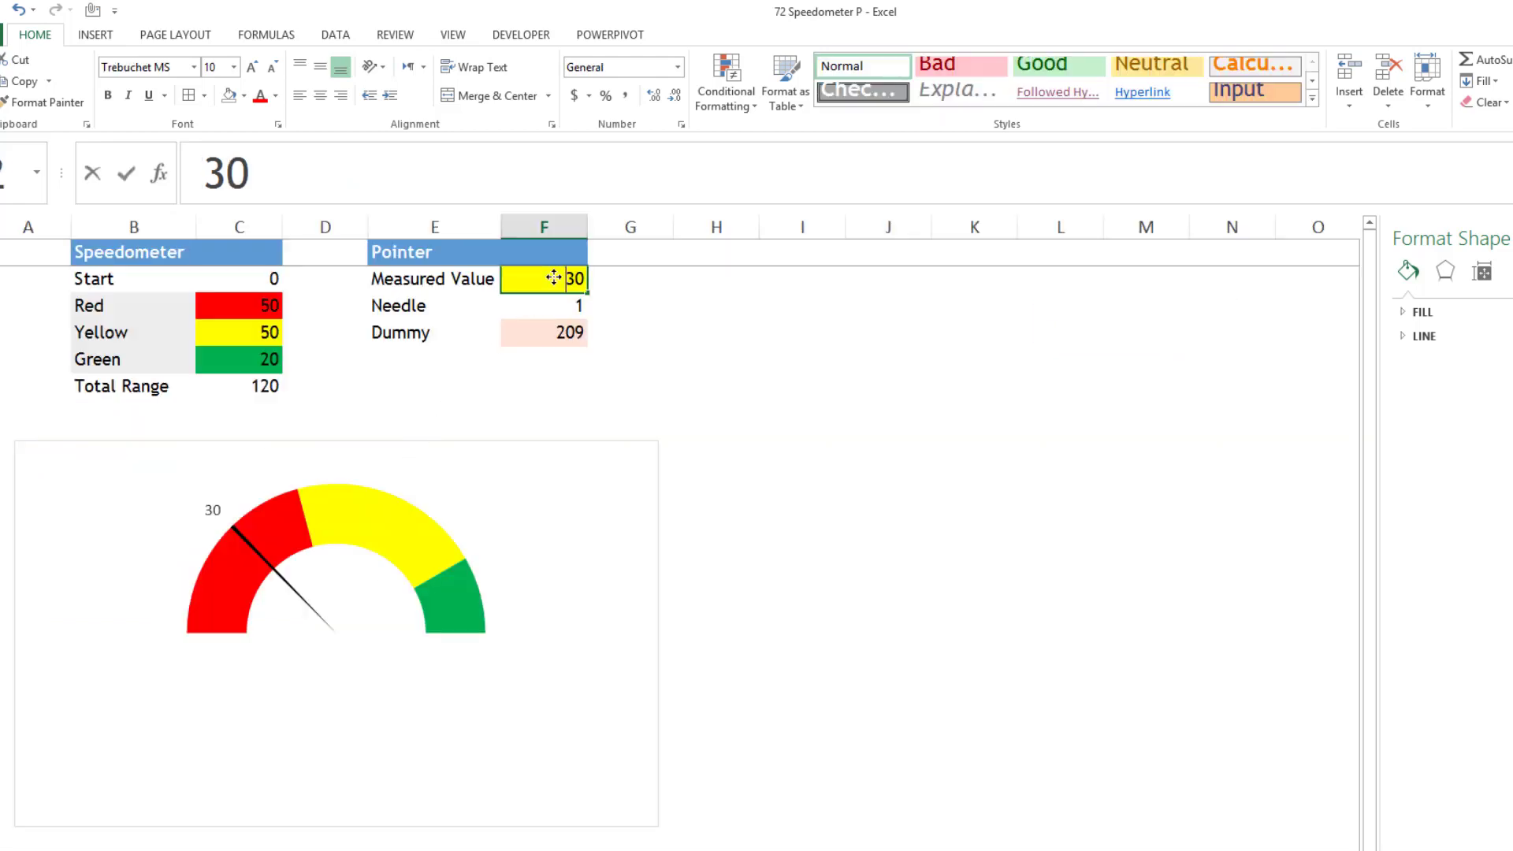
pyautogui.write('=')
pyautogui.click(268, 850)
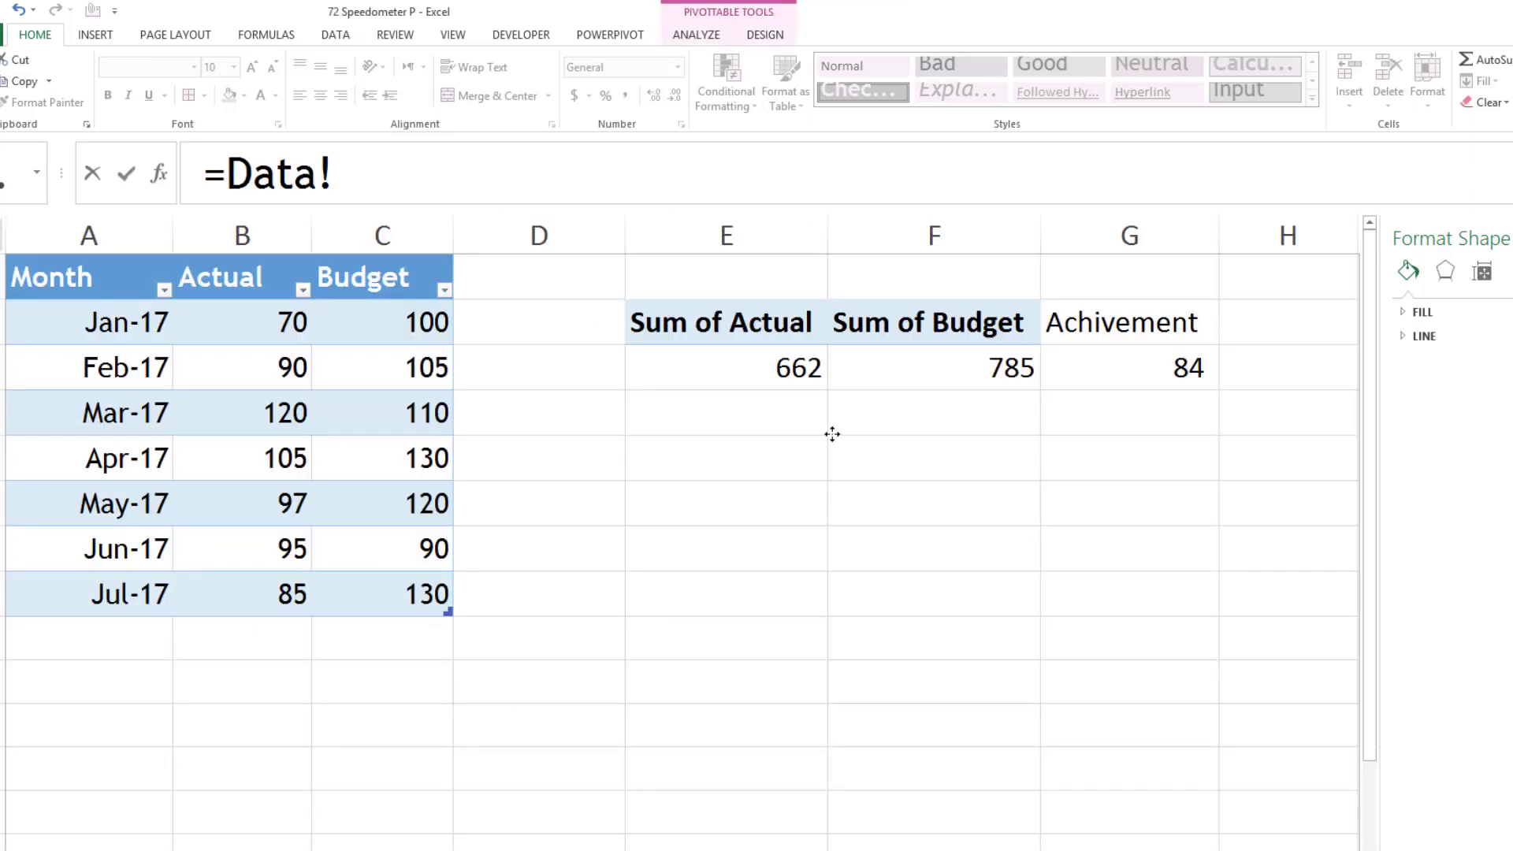
pyautogui.click(1154, 368)
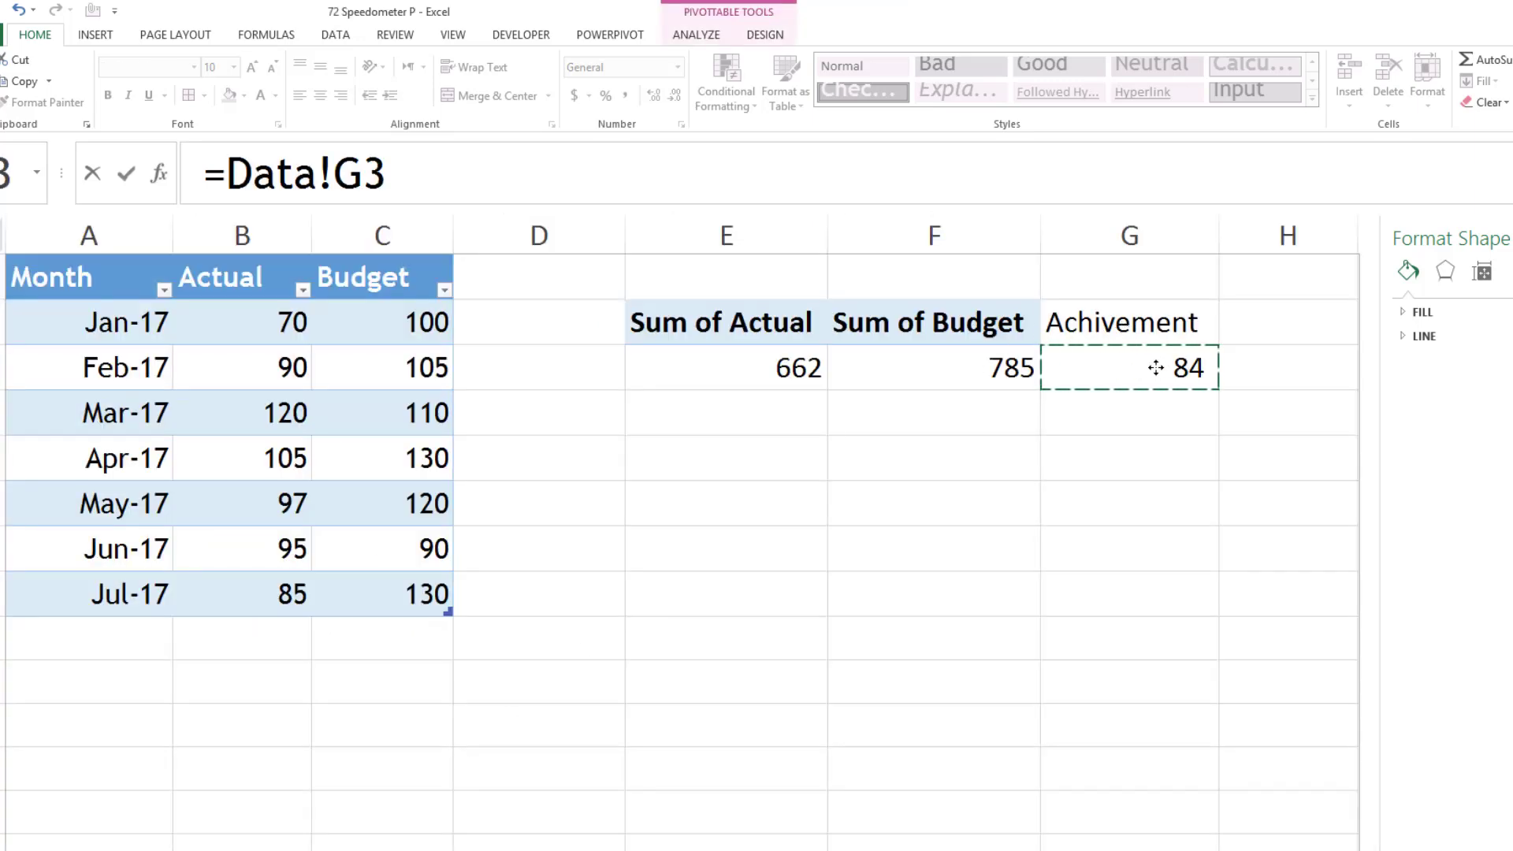
pyautogui.press('Return')
# - Format the Measured Value cell with the comma number style and no decimal places
pyautogui.click(560, 282)
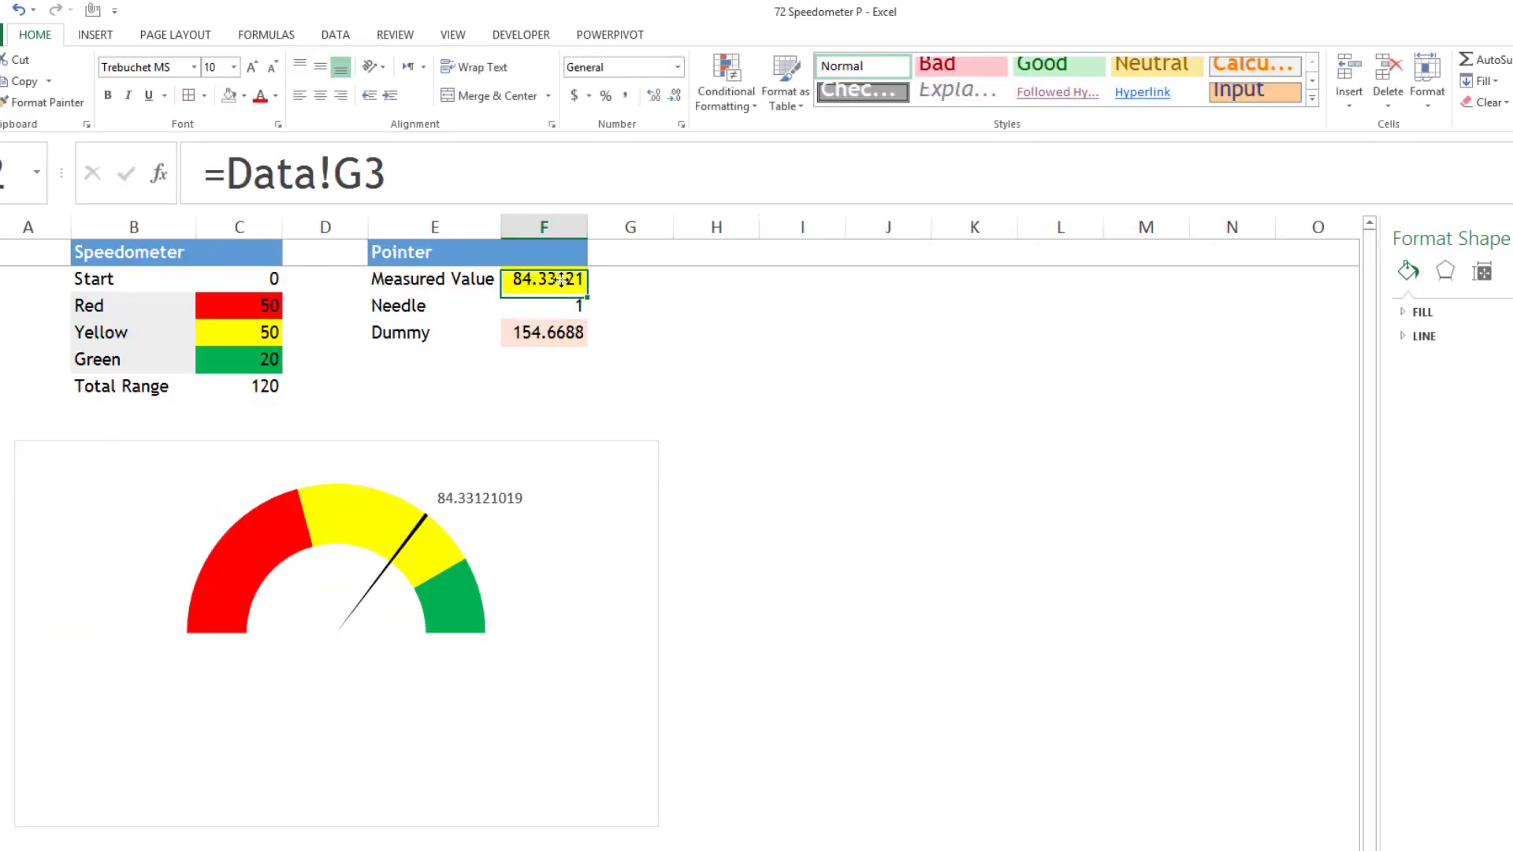
pyautogui.click(625, 95)
pyautogui.click(675, 95)
pyautogui.click(674, 95)
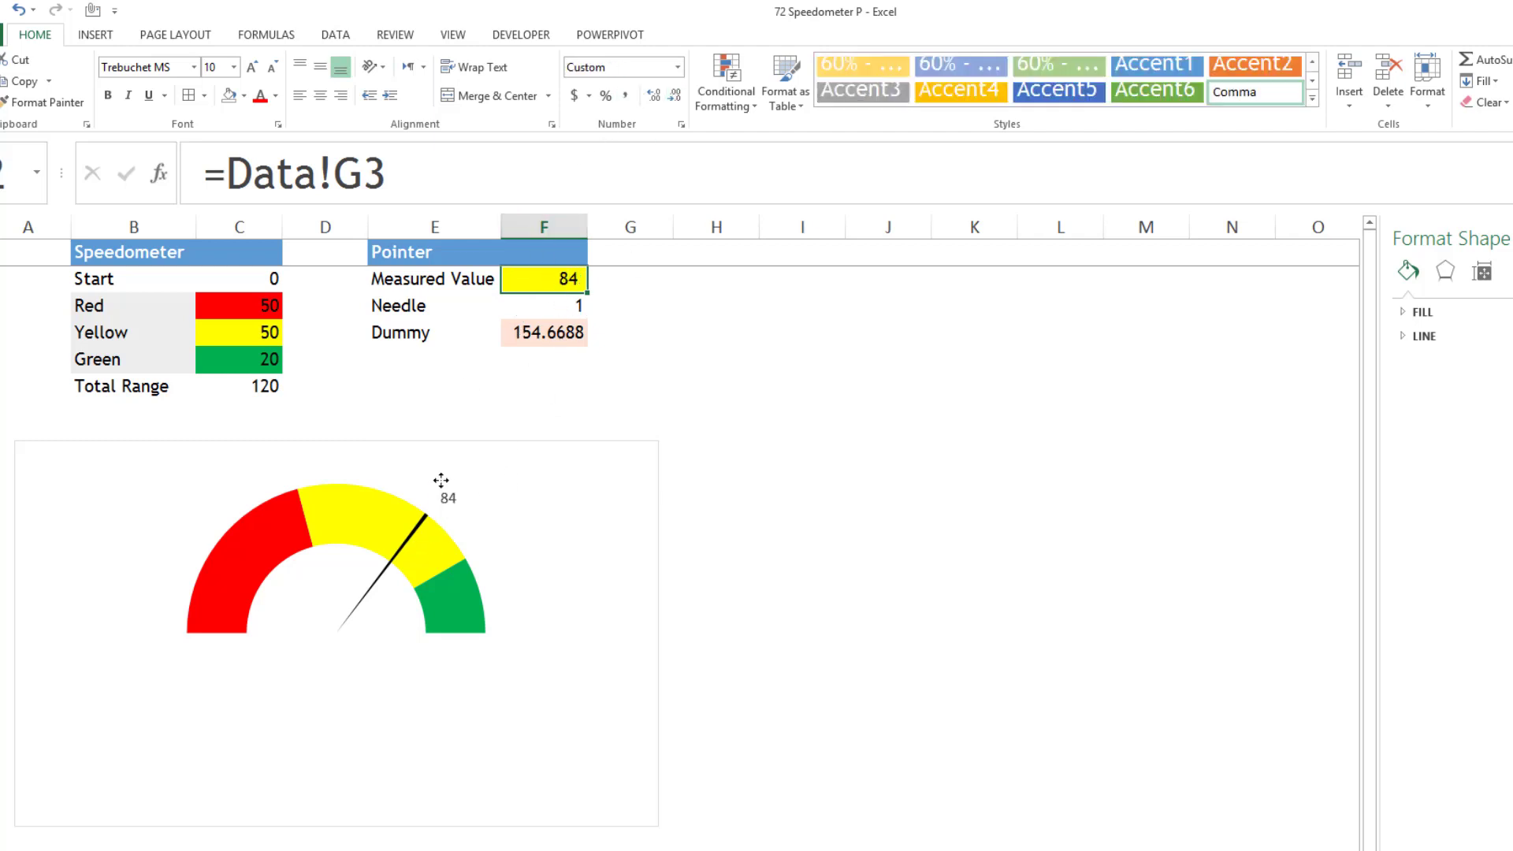
# - Insert a slicer for the Month field of the PivotTable on the Data worksheet
pyautogui.moveTo(443, 609)
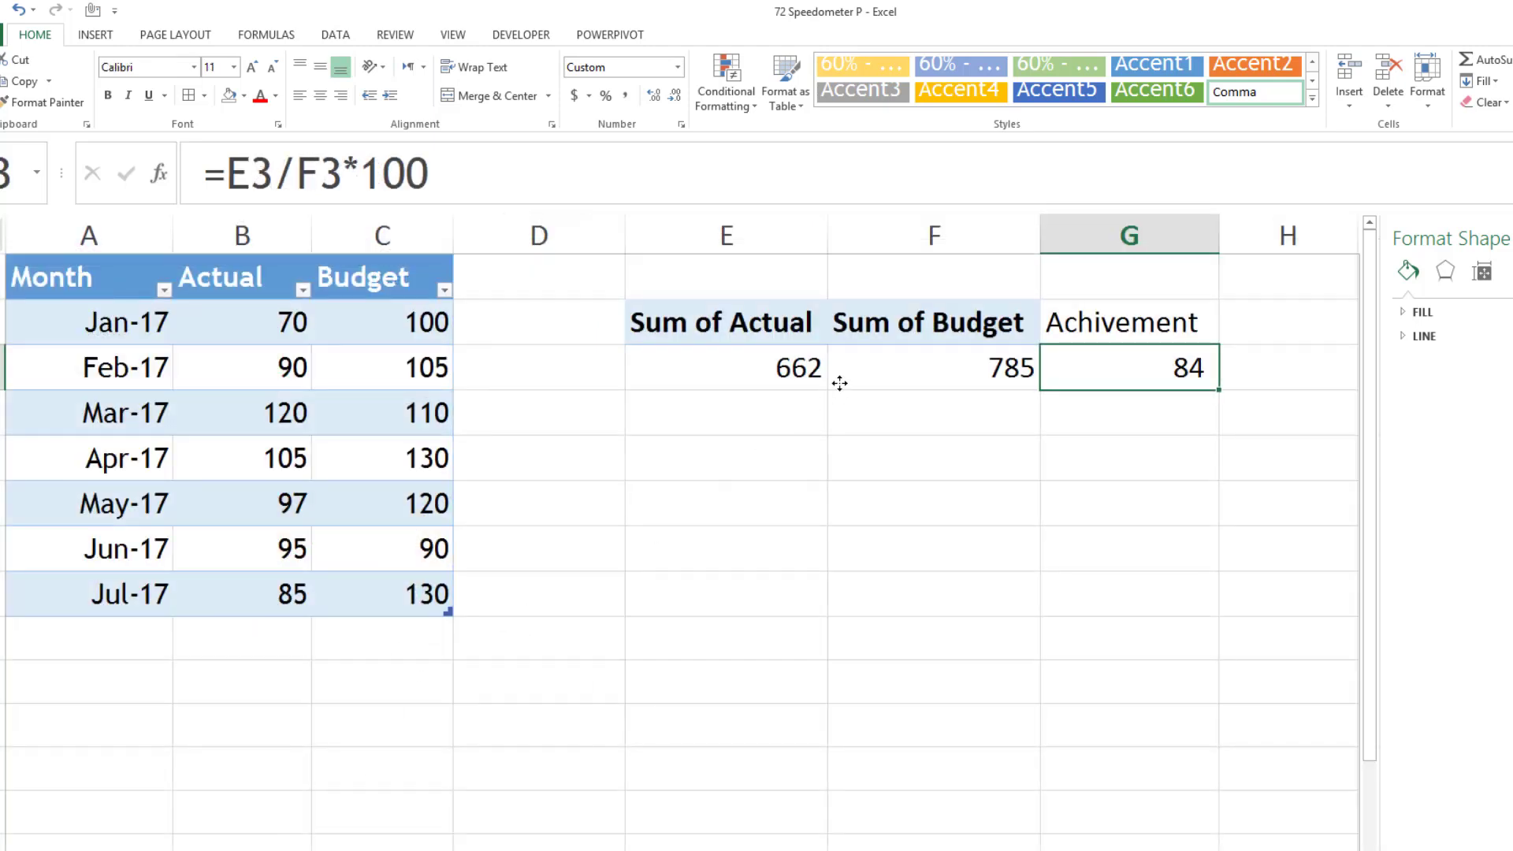
pyautogui.click(843, 369)
pyautogui.click(690, 35)
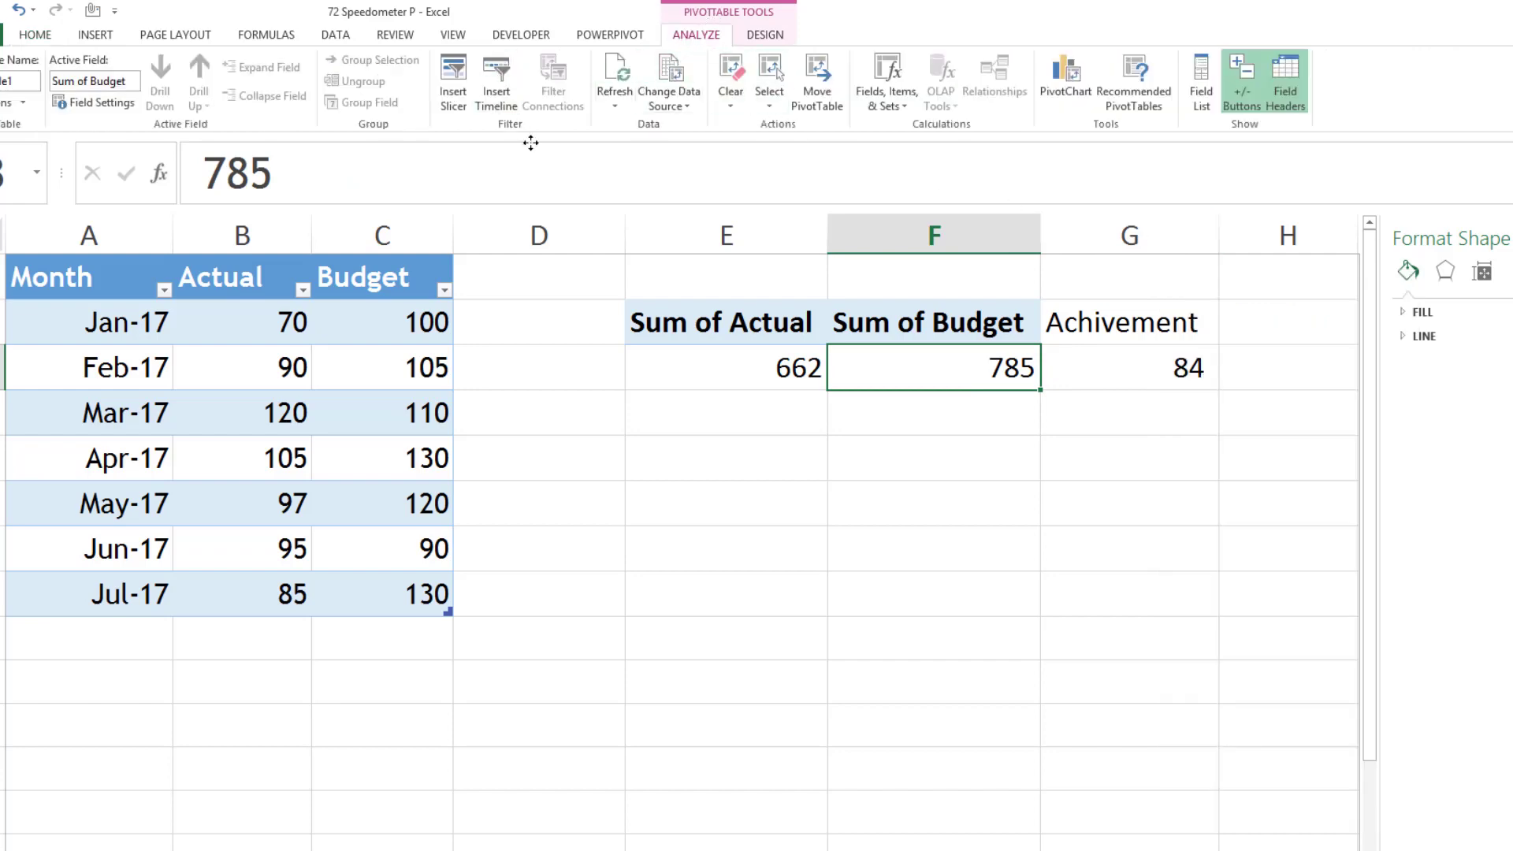
pyautogui.click(455, 85)
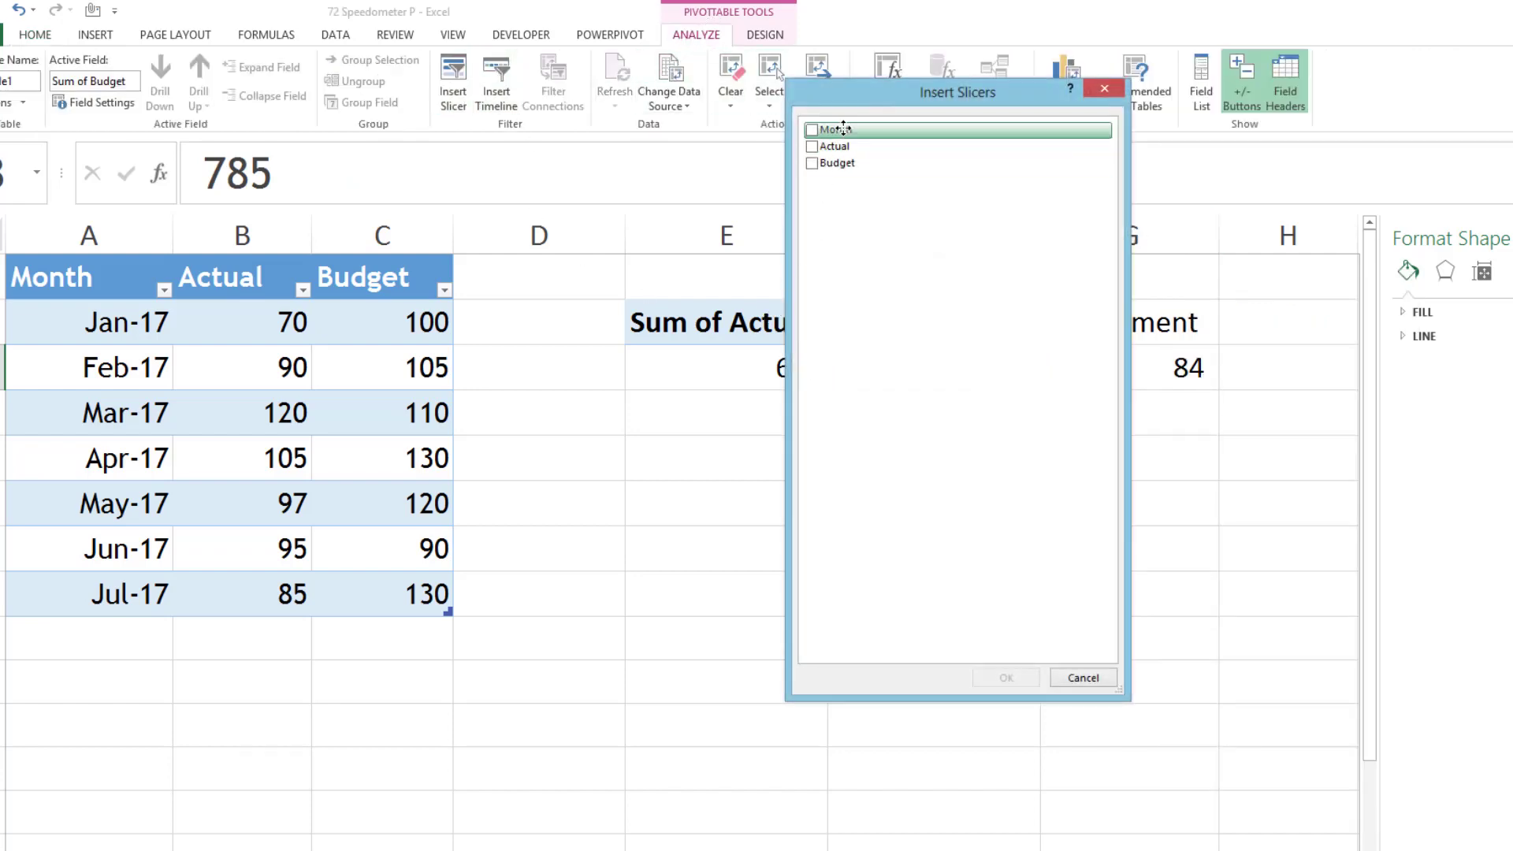
pyautogui.click(812, 129)
pyautogui.click(1014, 675)
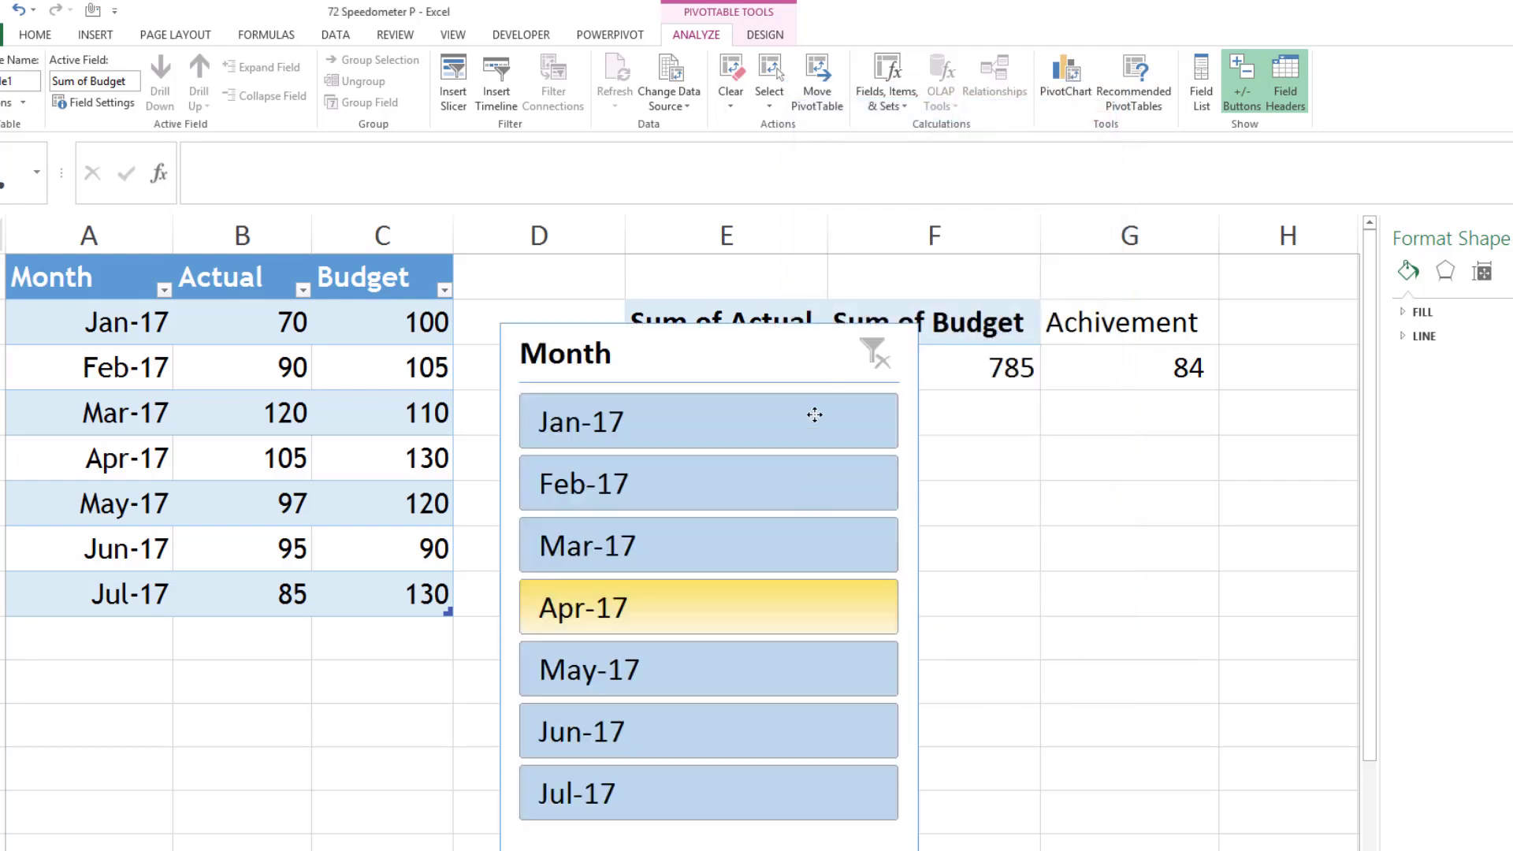
# - Move the Month slicer from the Data worksheet to the Speedometer worksheet by cutting and pasting it
pyautogui.hotkey('ctrl', 'x')
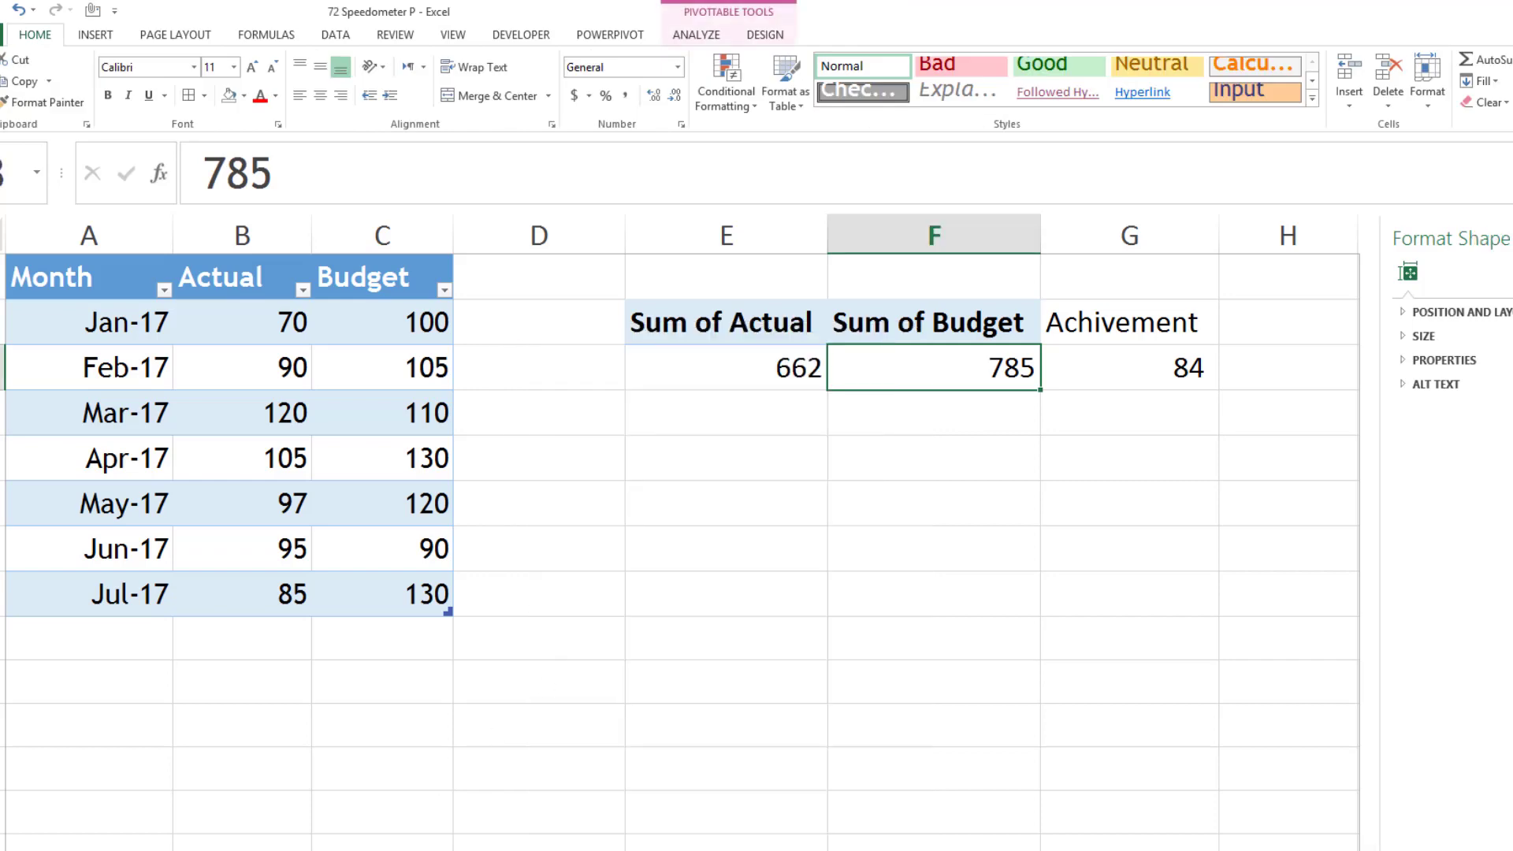
pyautogui.hotkey('ctrl', 'pagedown')
pyautogui.hotkey('ctrl', 'v')
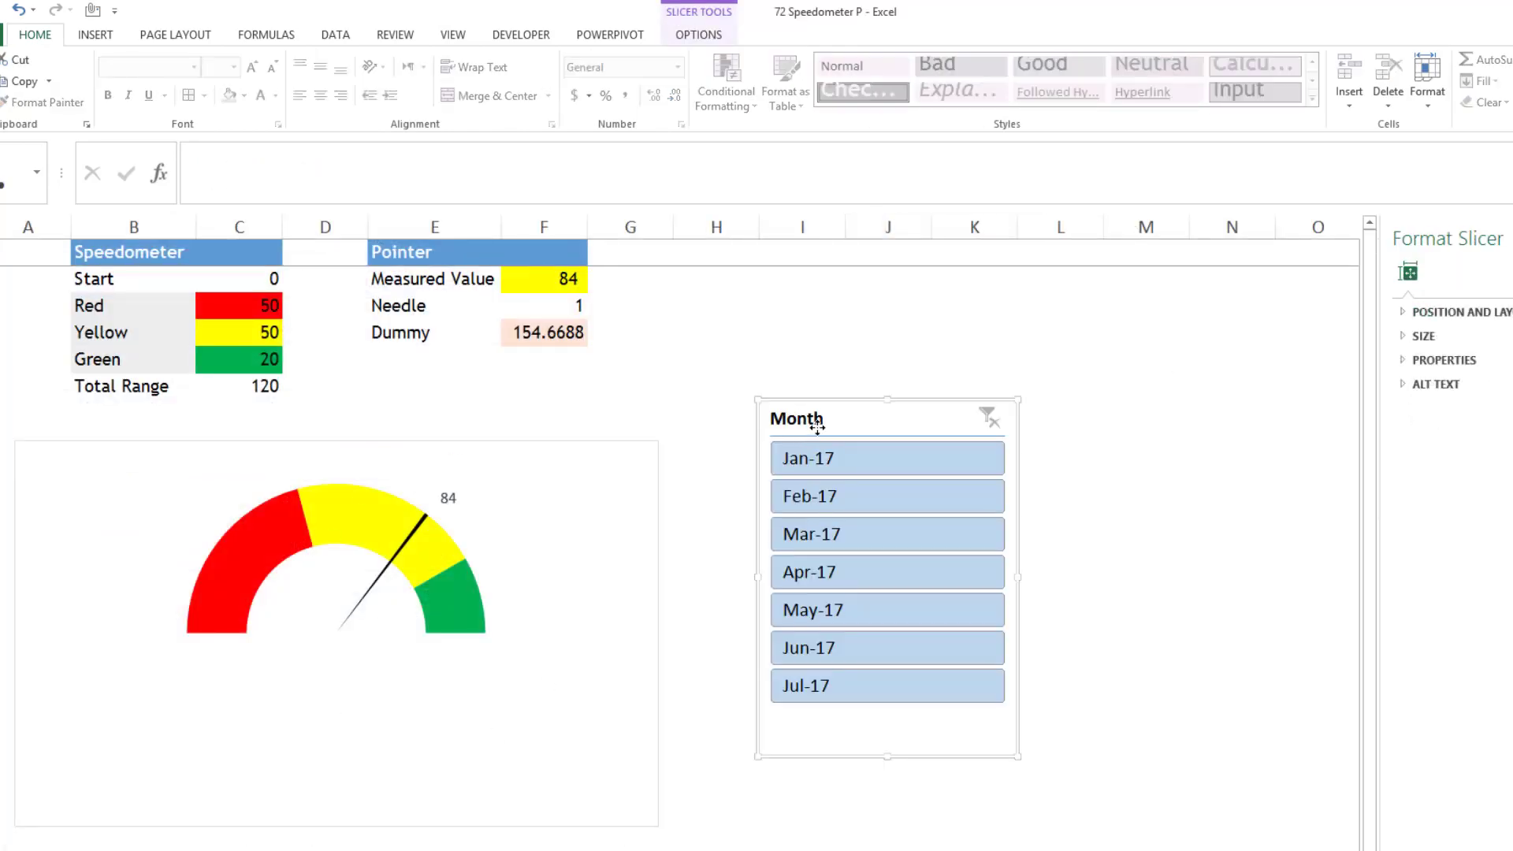
# - Move the speedometer chart up over the Speedometer and Pointer tables and place the Month slicer directly beside it
pyautogui.moveTo(808, 440); pyautogui.dragTo(795, 426)
pyautogui.moveTo(661, 501); pyautogui.dragTo(659, 294)
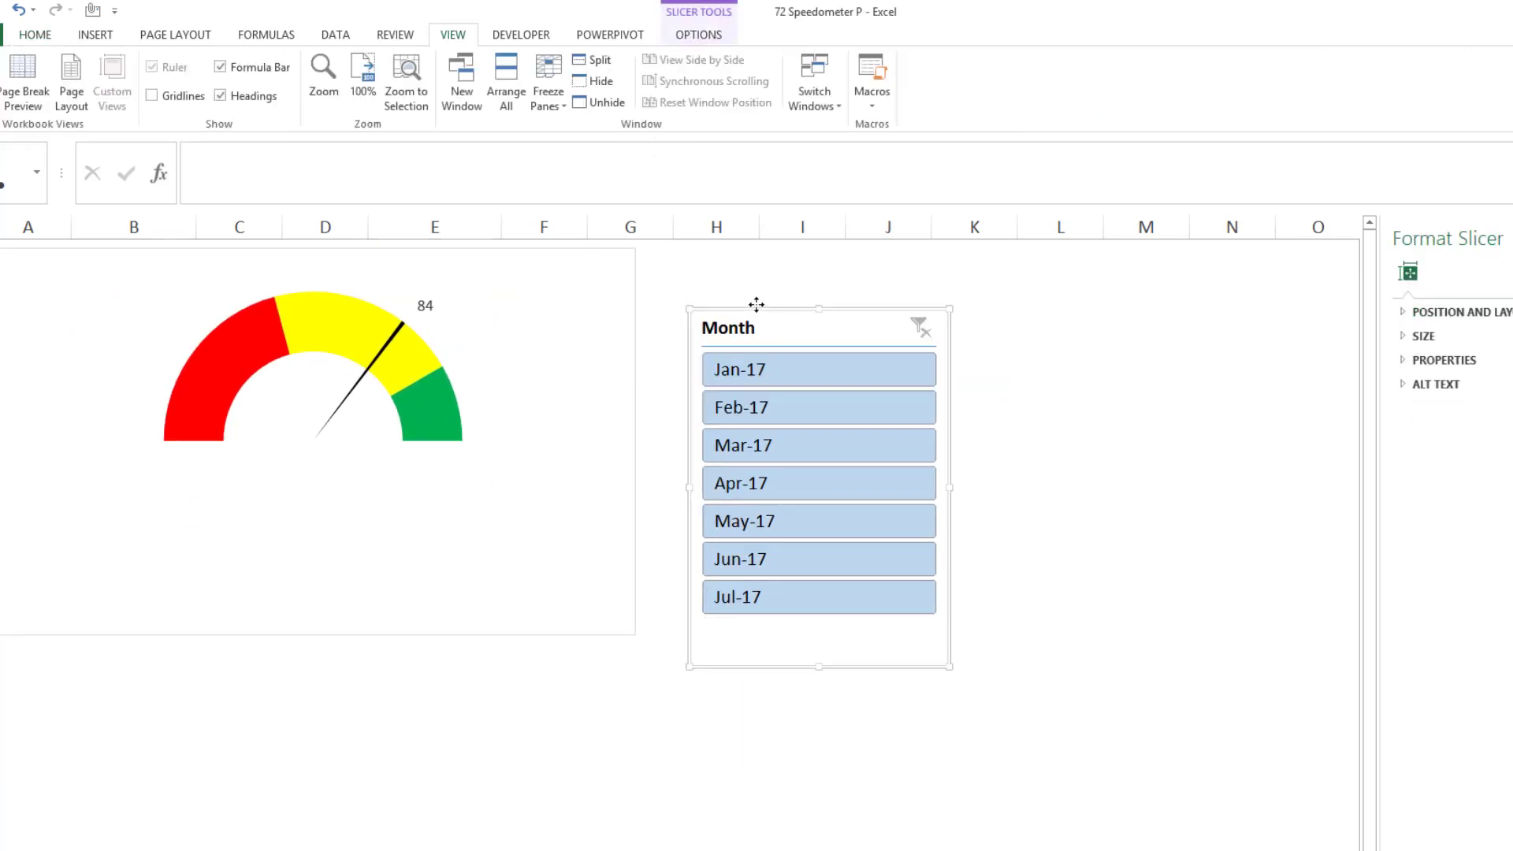
pyautogui.moveTo(757, 304); pyautogui.dragTo(730, 283)
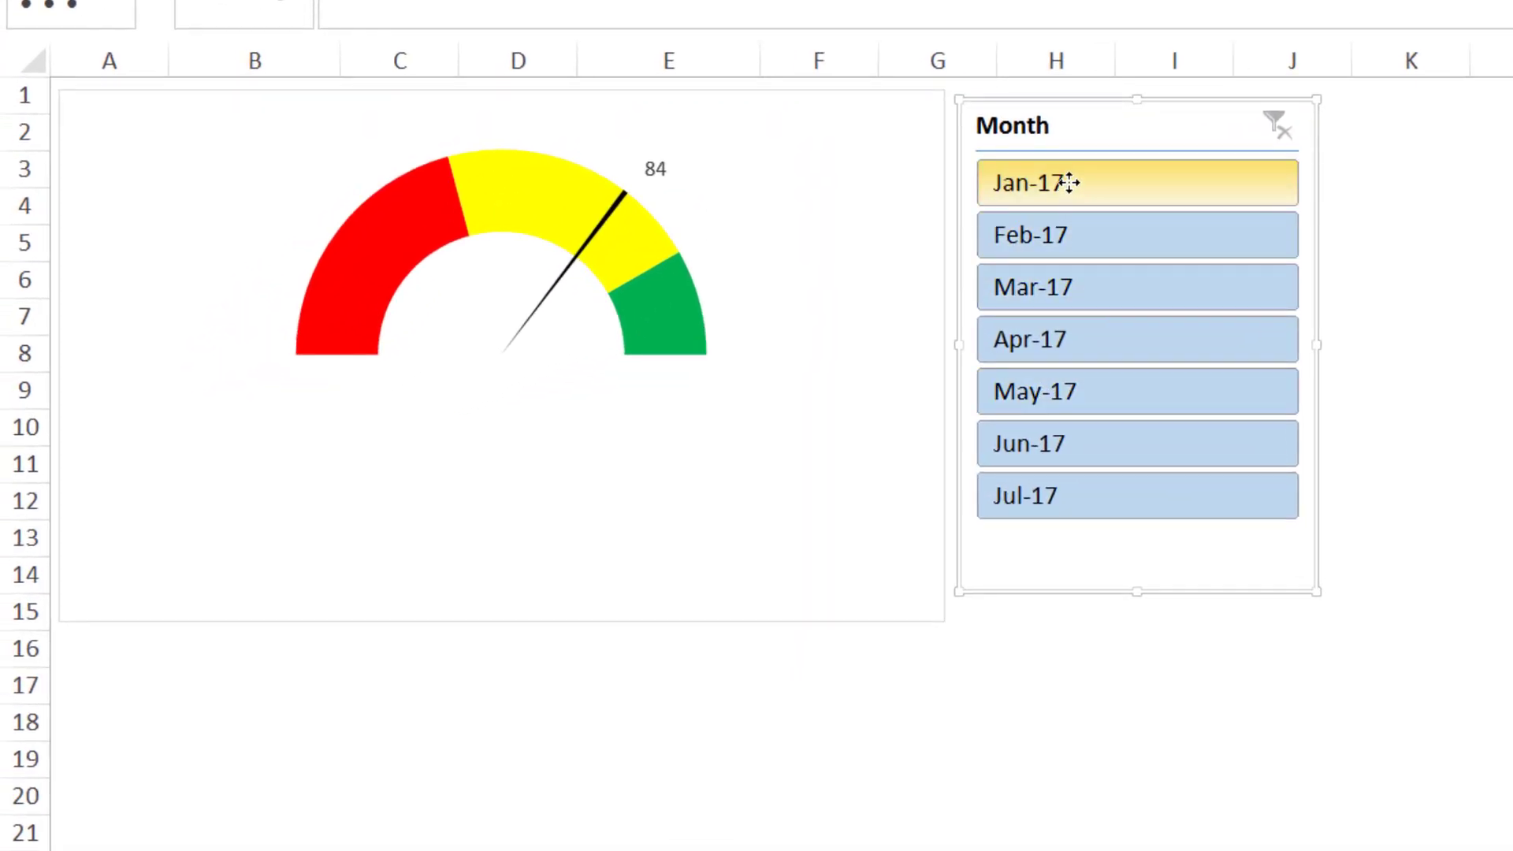
# - Test the speedometer needle by filtering the Month slicer to single months between Jan-17 and Jun-17, and clear the filter
pyautogui.click(1069, 183)
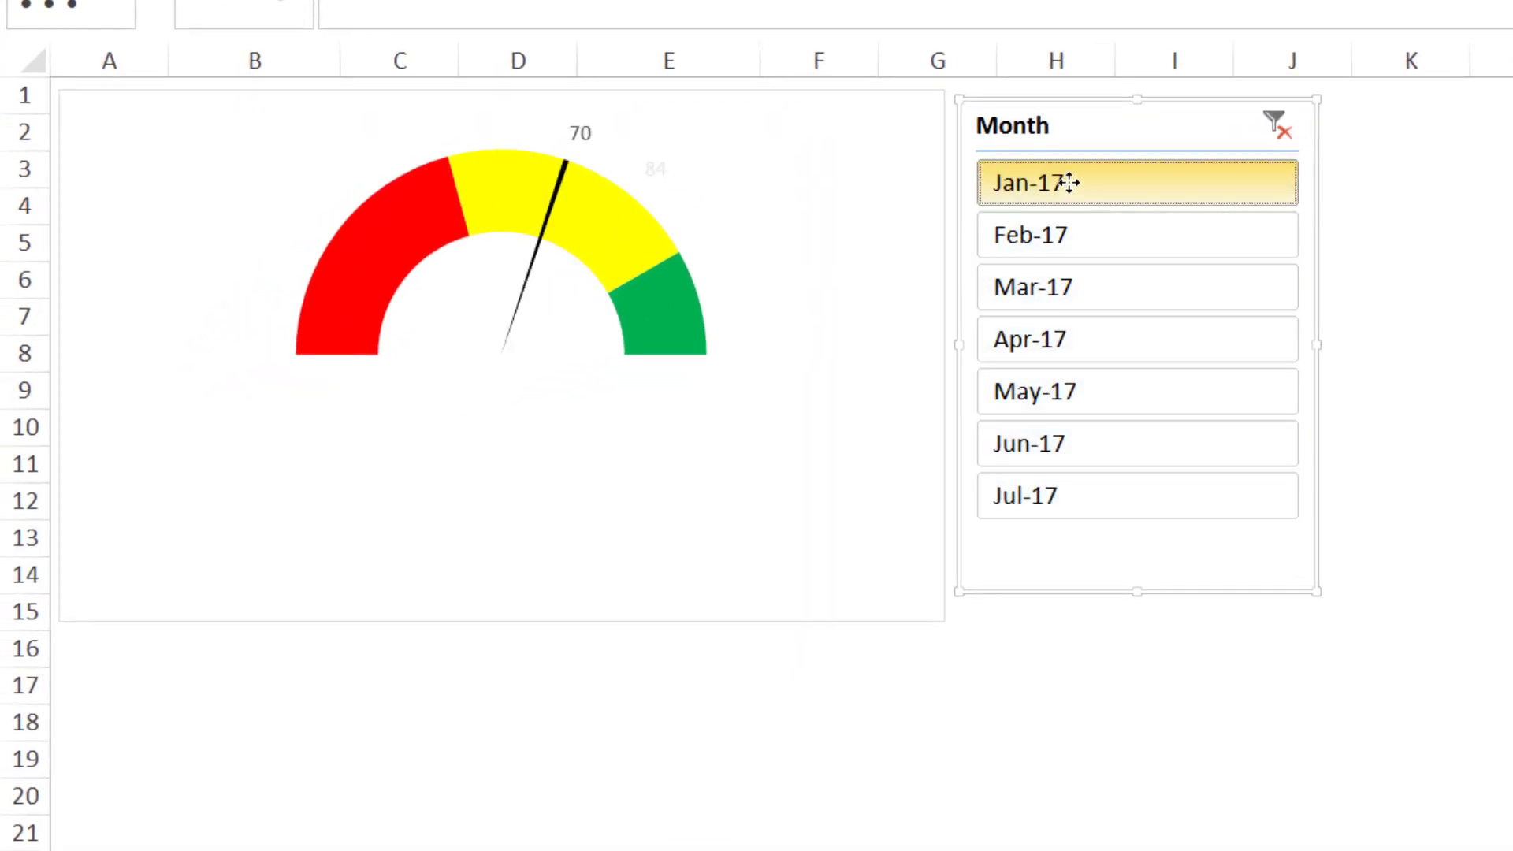
pyautogui.click(1022, 228)
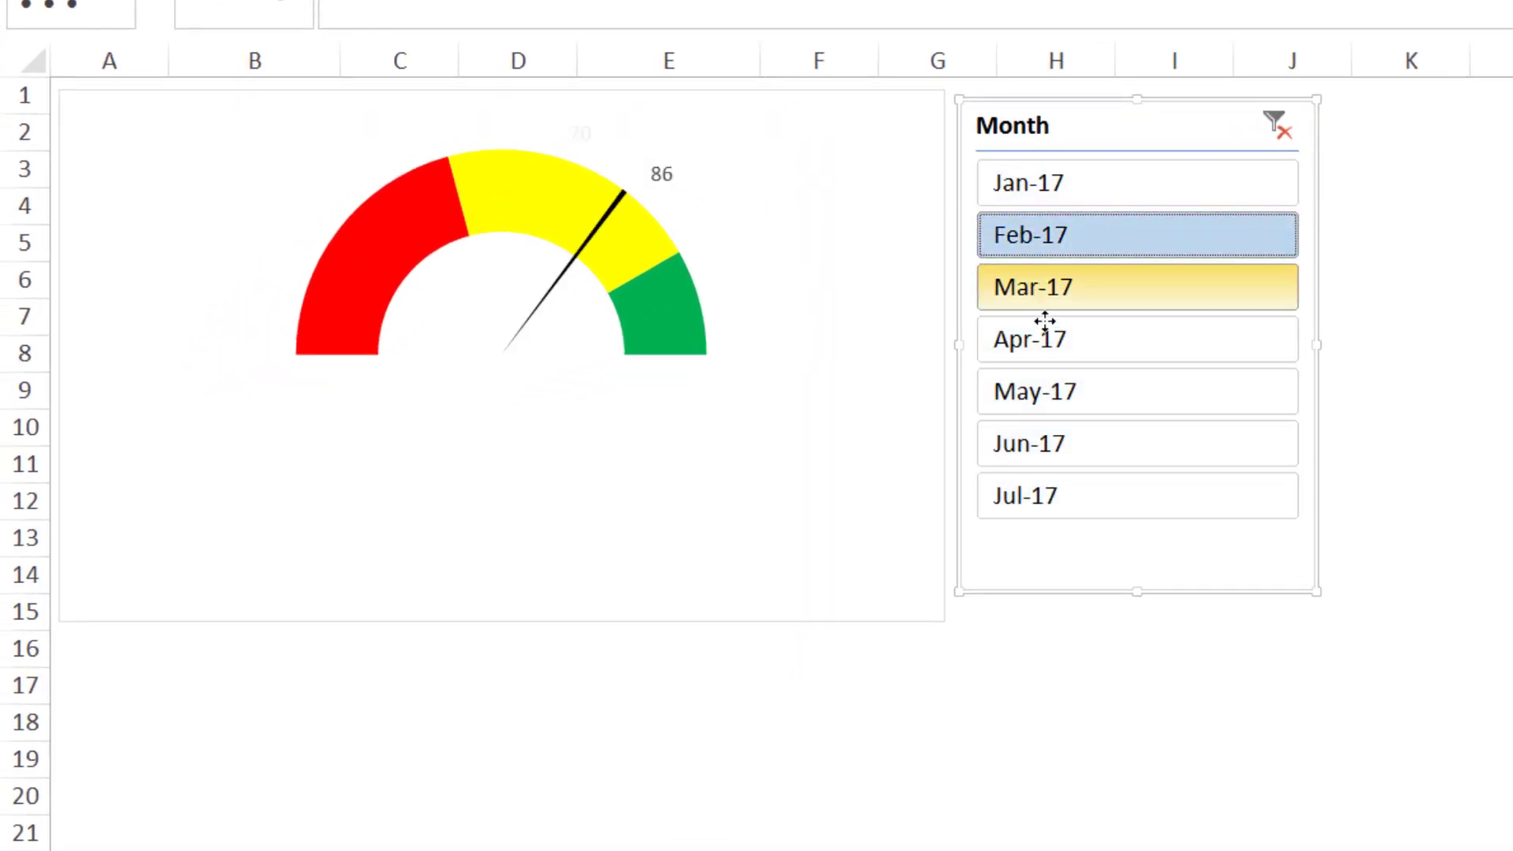
pyautogui.click(1056, 334)
pyautogui.click(1276, 125)
pyautogui.click(1099, 200)
pyautogui.click(1091, 267)
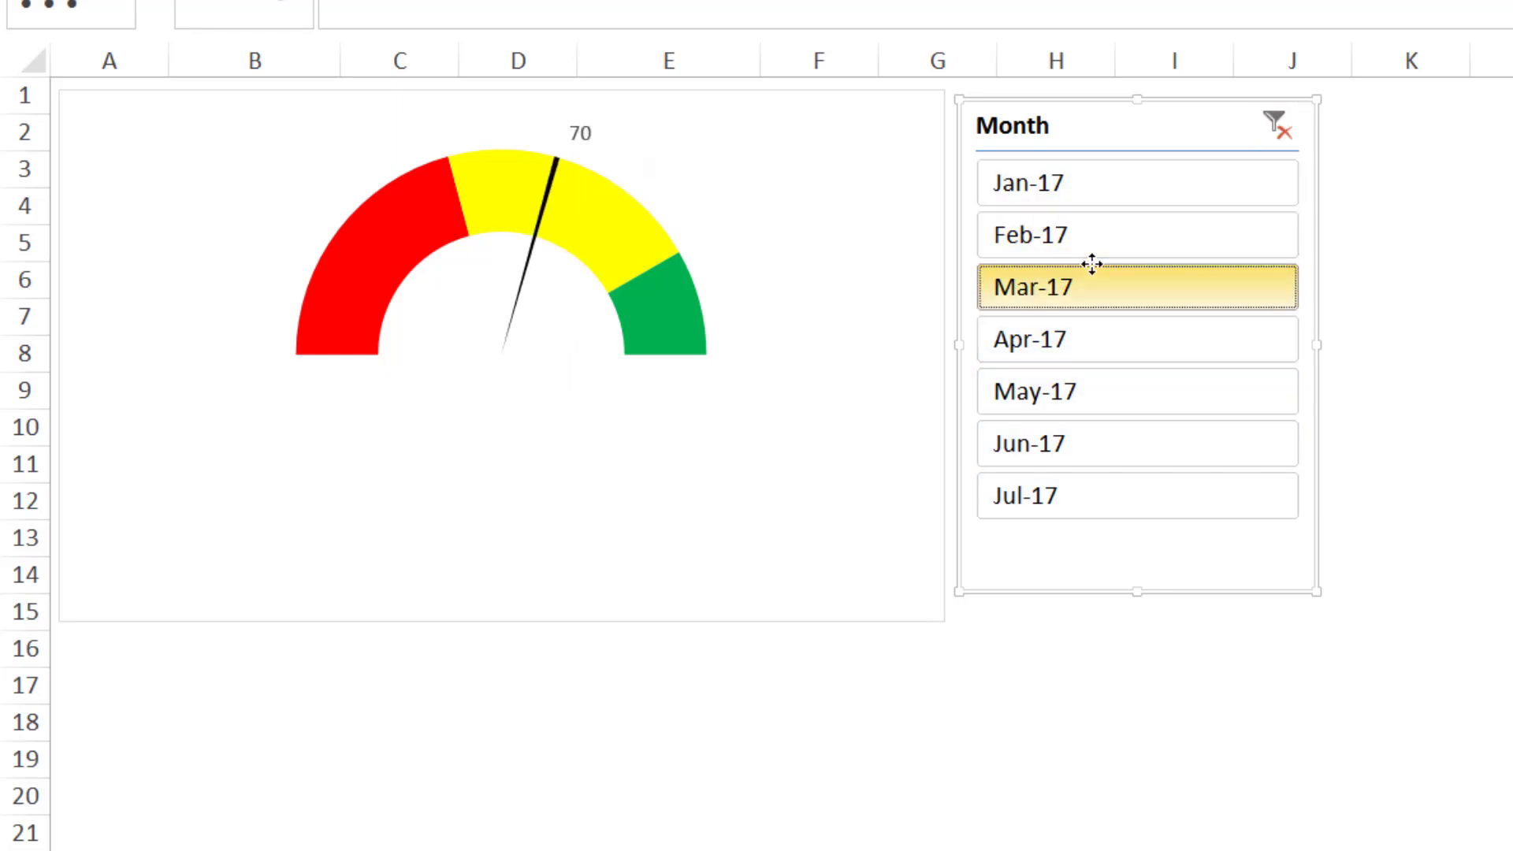
pyautogui.click(1074, 351)
pyautogui.click(1075, 443)
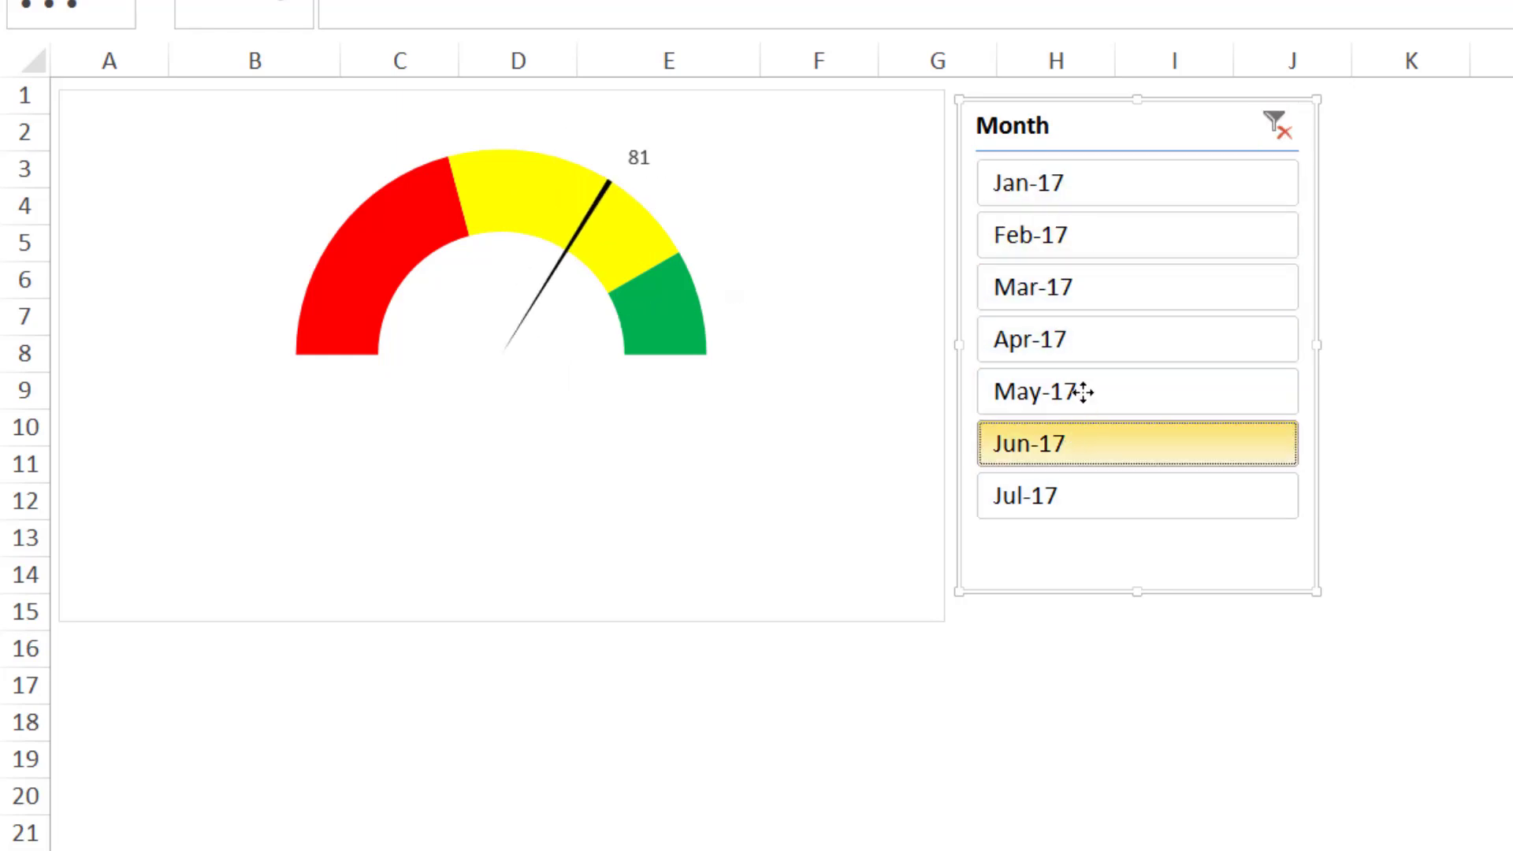
pyautogui.click(1099, 237)
pyautogui.click(1076, 383)
pyautogui.click(1108, 323)
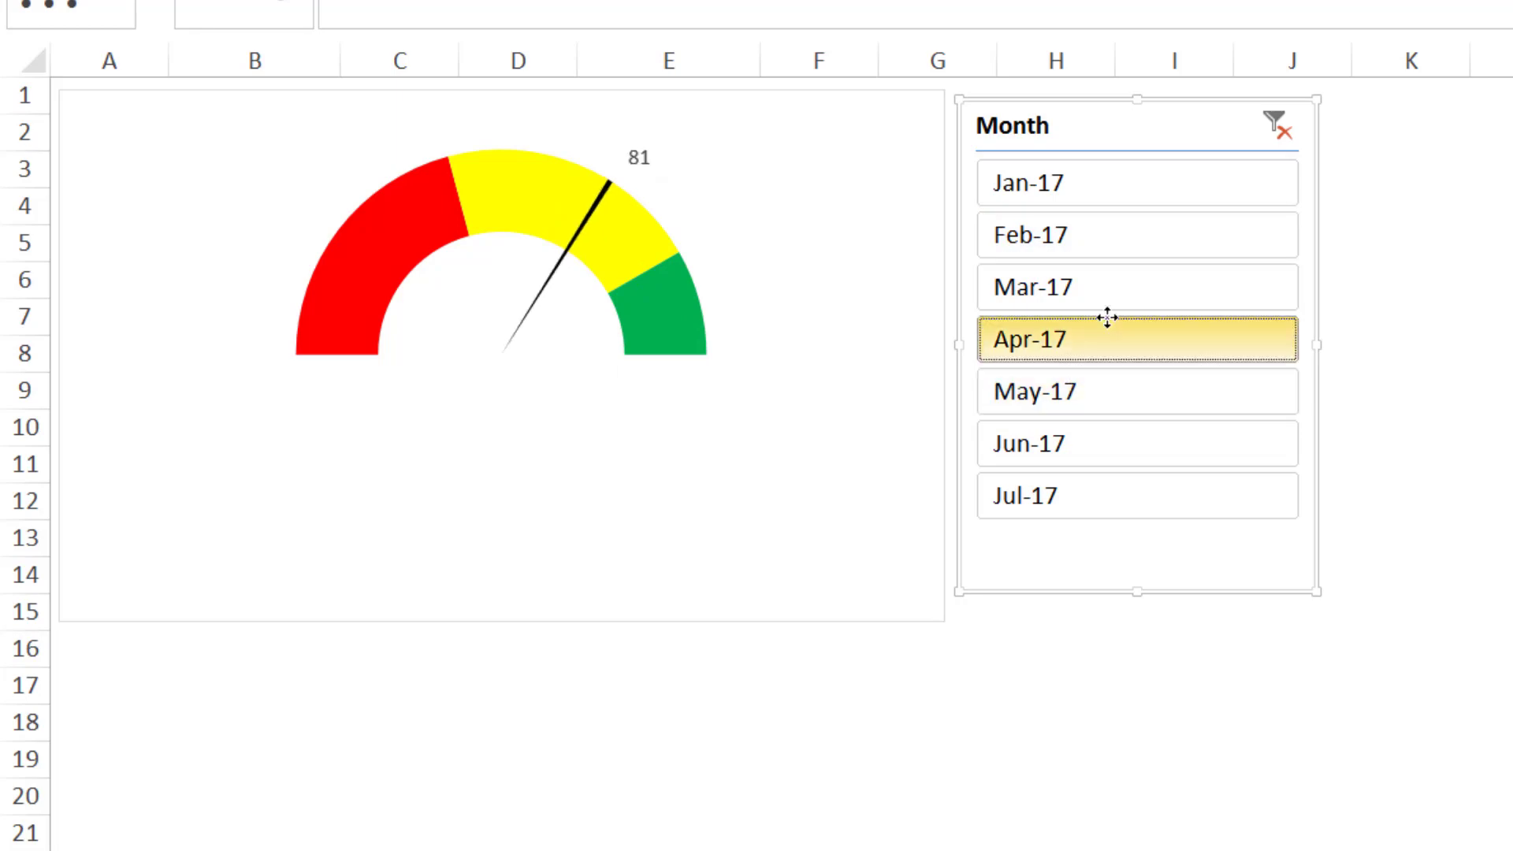
pyautogui.click(1114, 271)
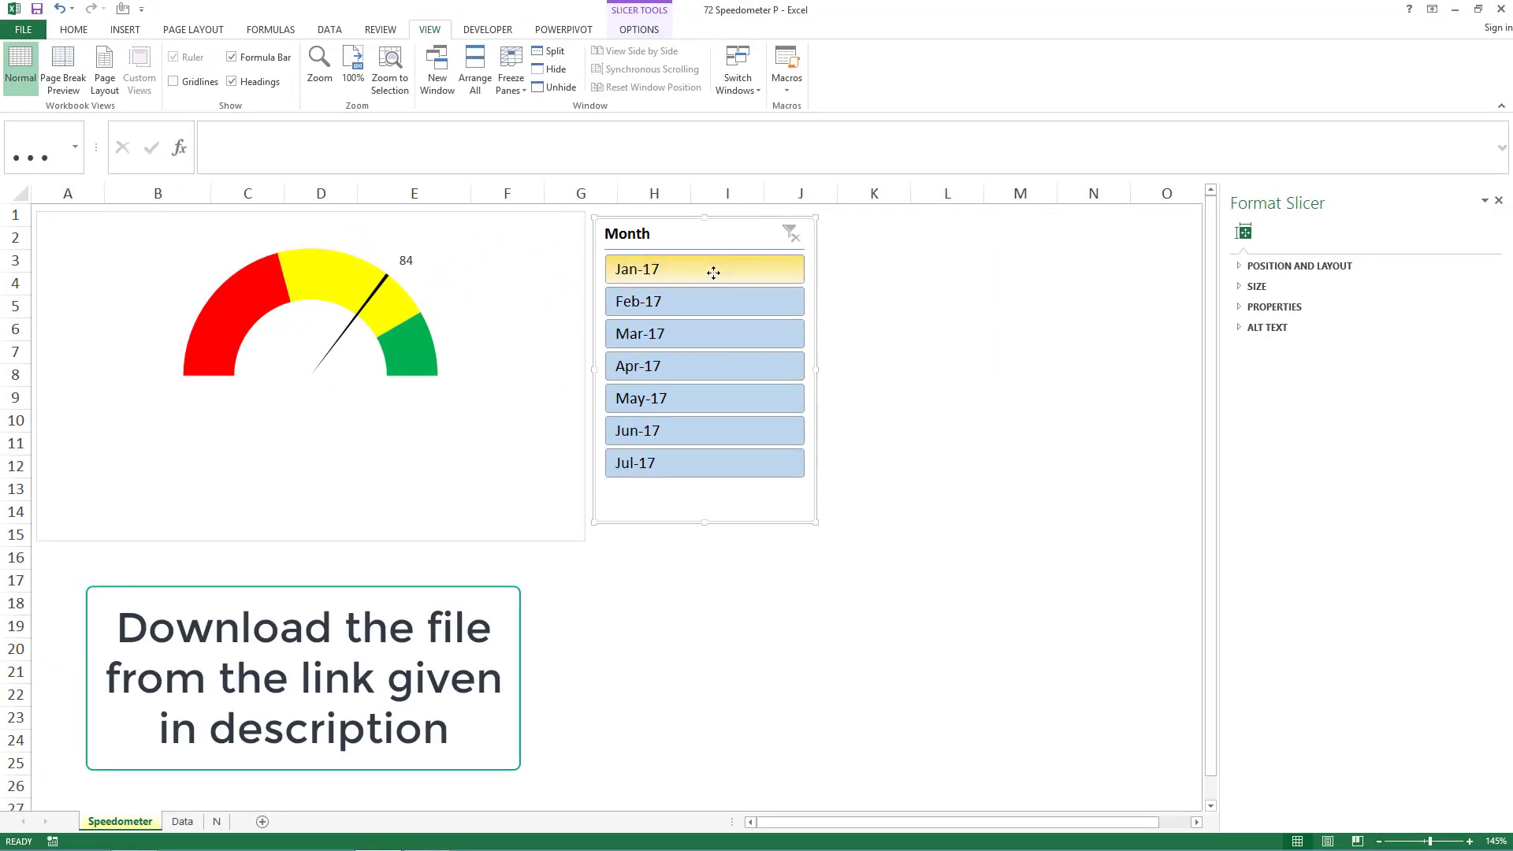
# - Filter the speedometer with the Month slicer to the range Jan-17 through Apr-17
pyautogui.moveTo(728, 267); pyautogui.dragTo(721, 369)
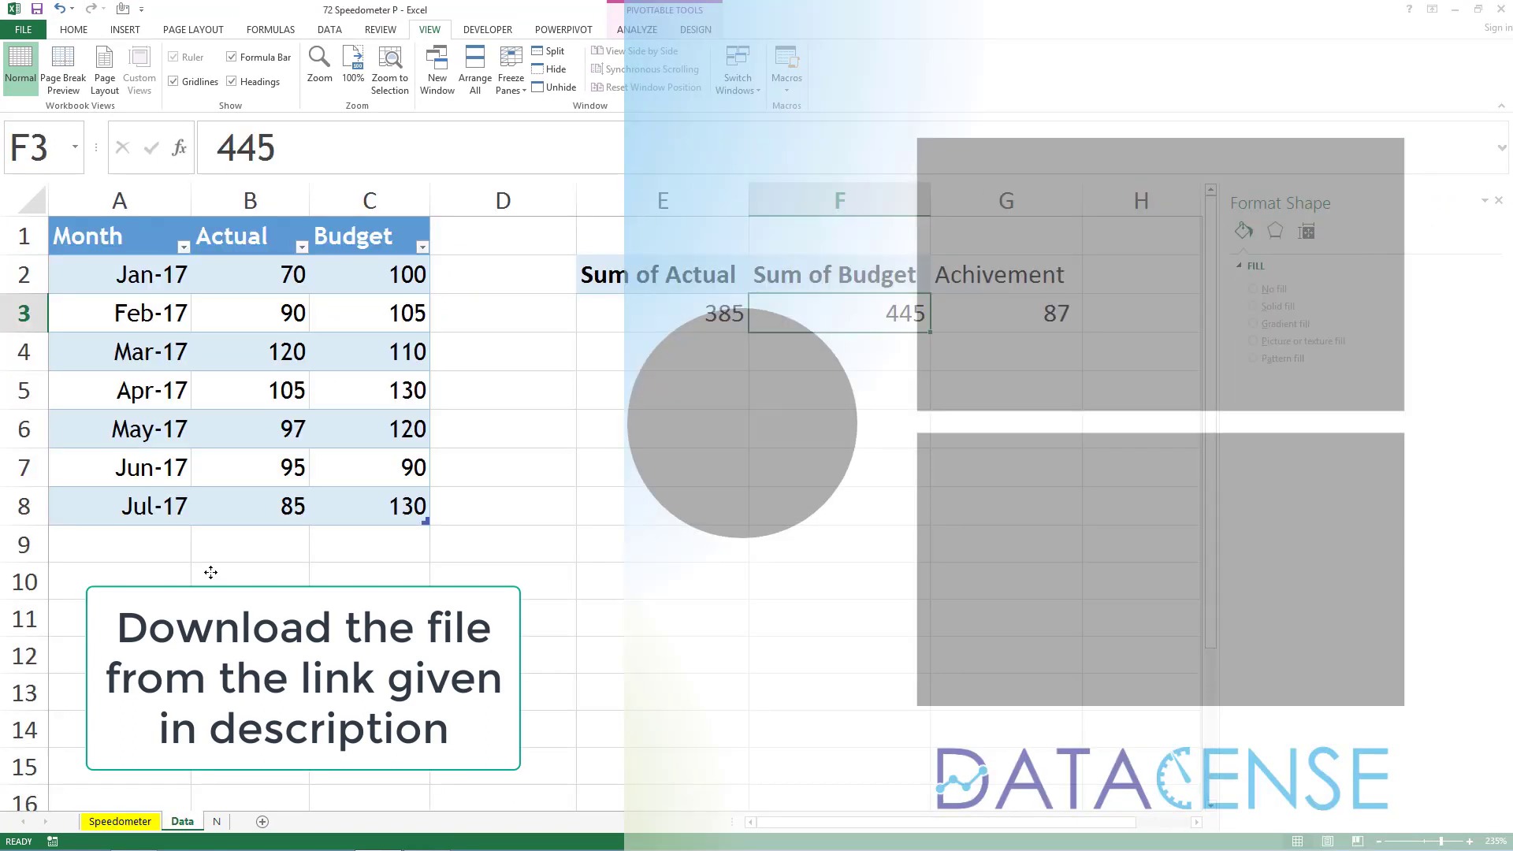
# - Review the source data and PivotTable on the Data sheet and the chart-building steps on sheet N, and return to the Speedometer sheet
pyautogui.click(211, 574)
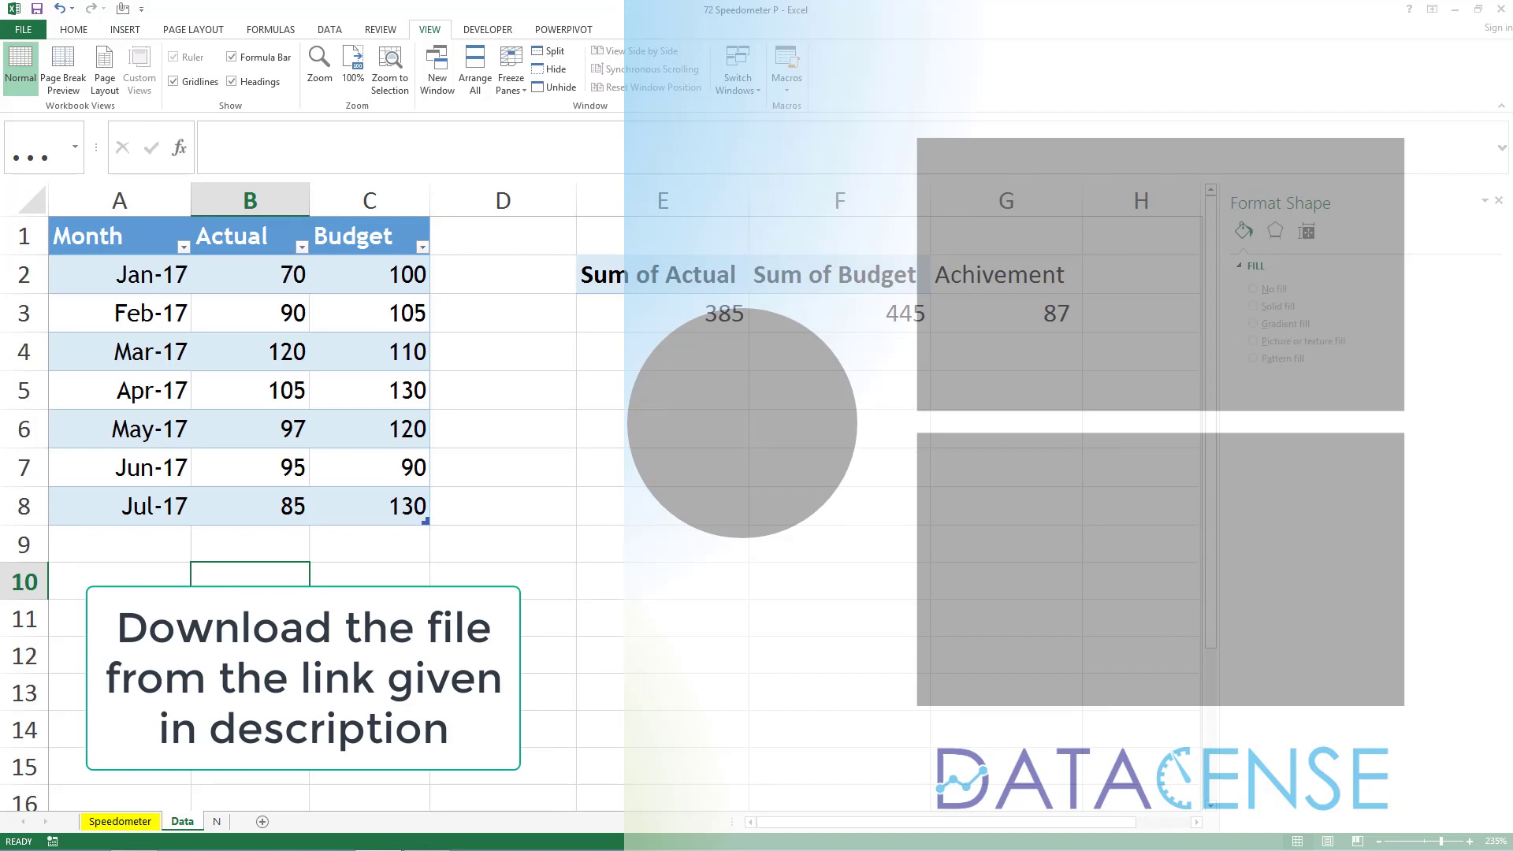
pyautogui.click(216, 821)
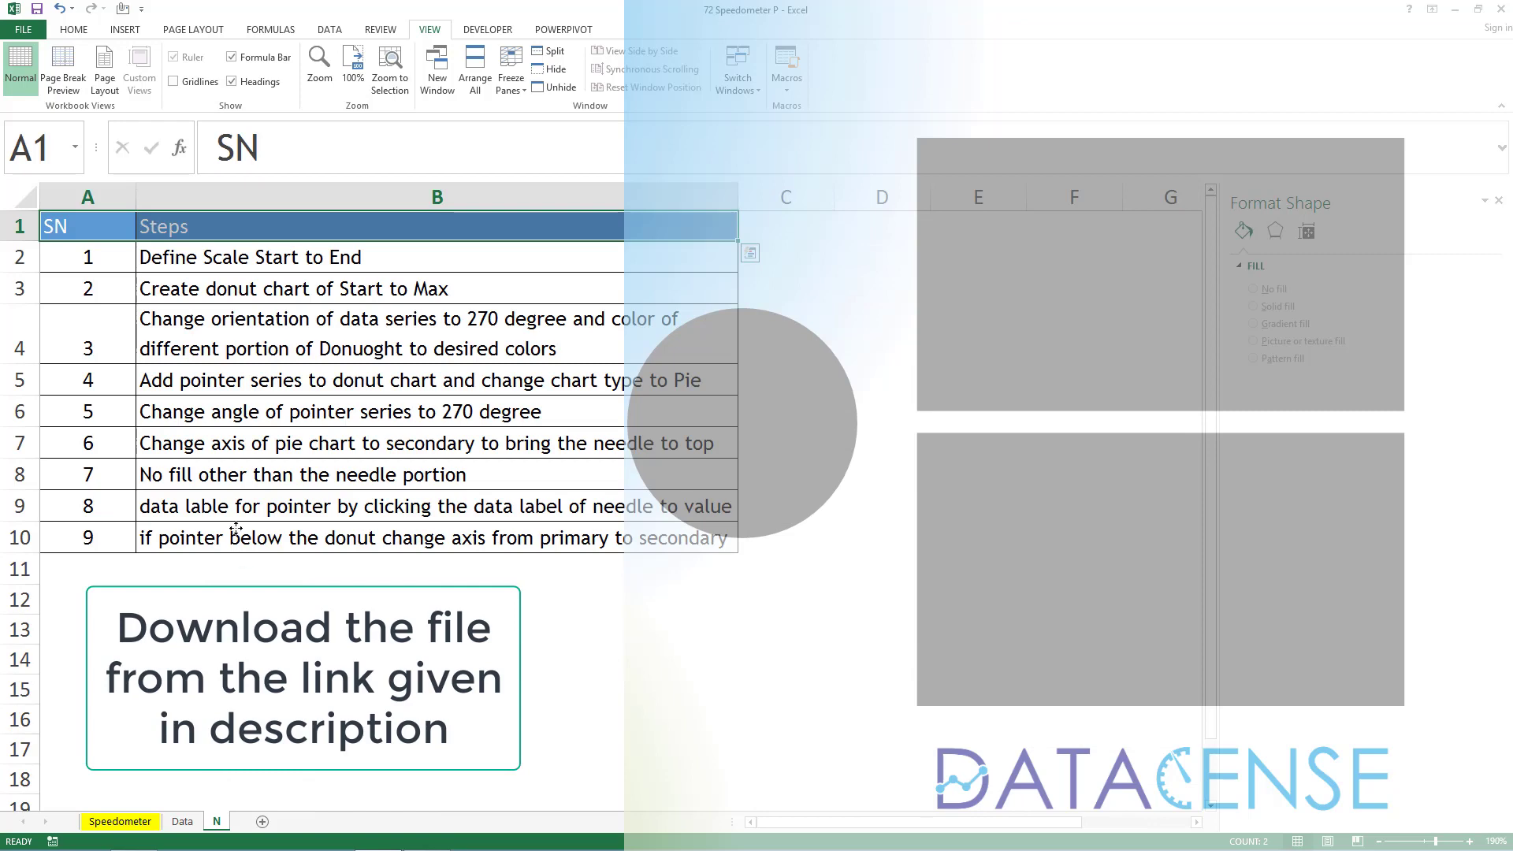
pyautogui.hotkey('ctrl', 'a')
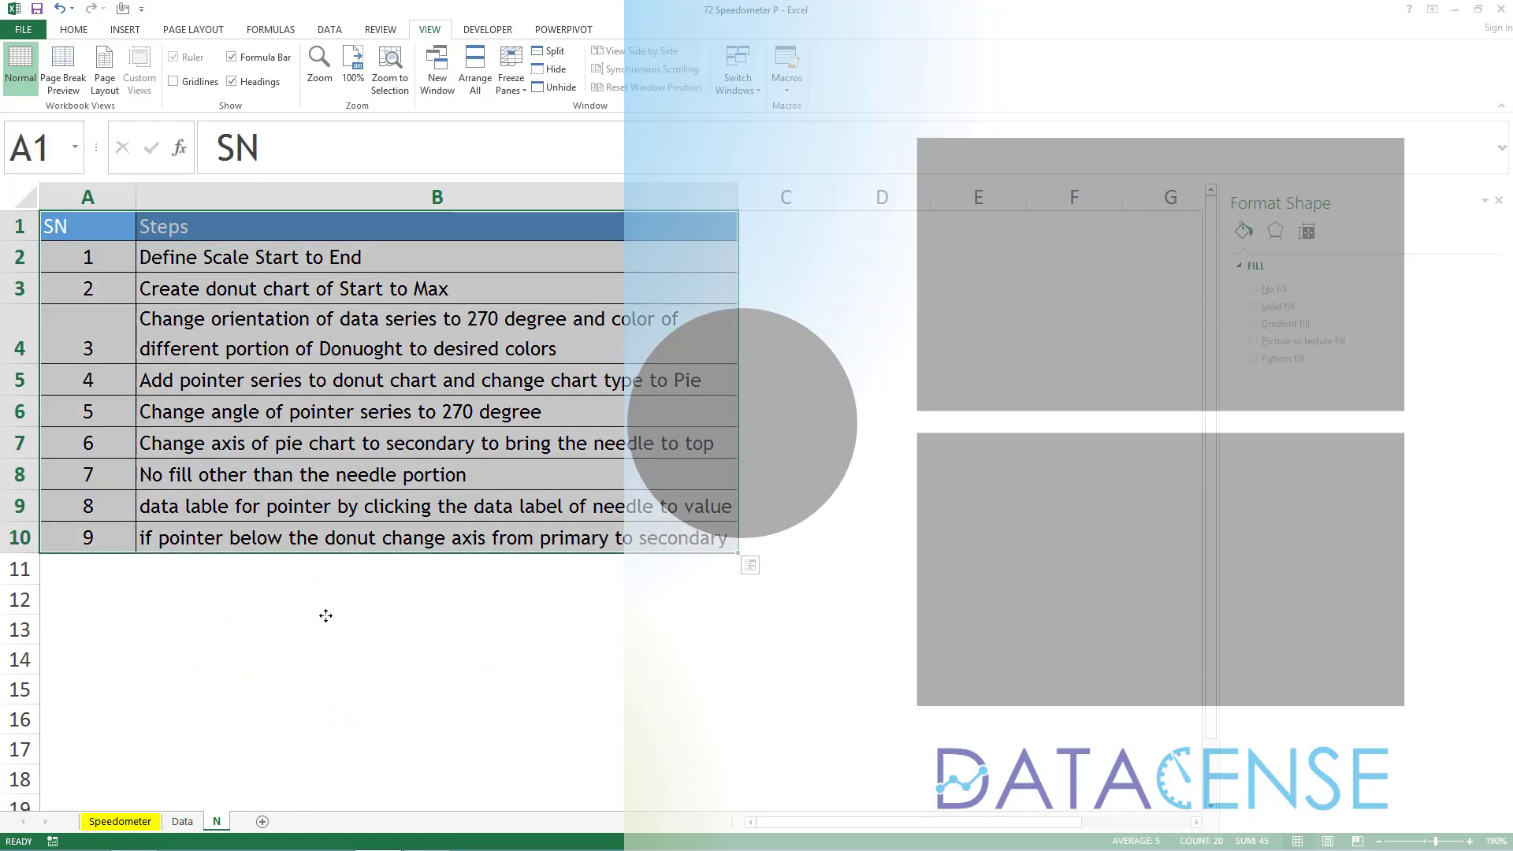
pyautogui.click(182, 821)
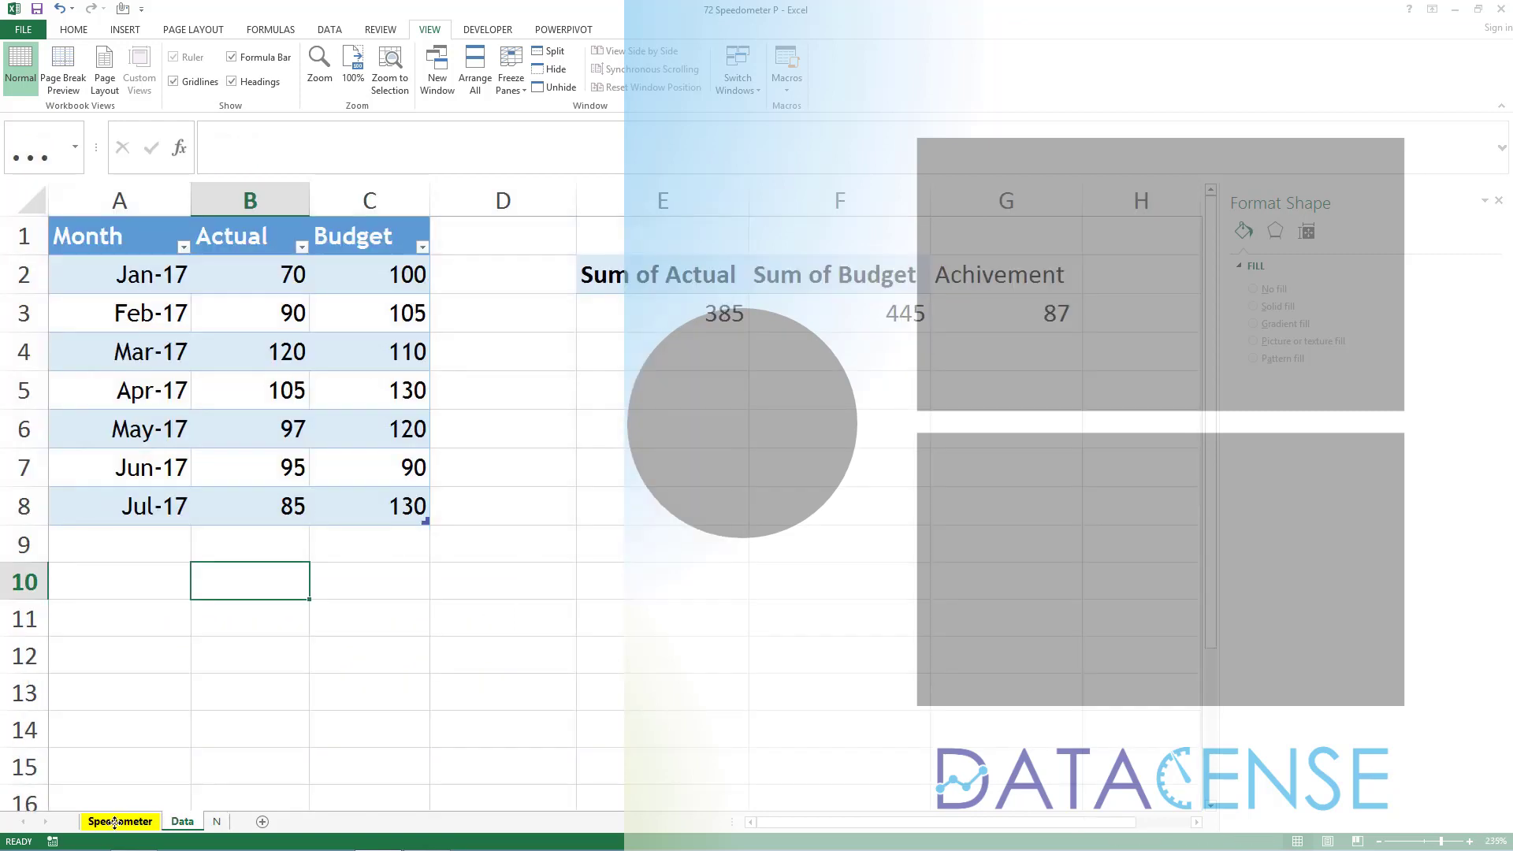
pyautogui.click(147, 819)
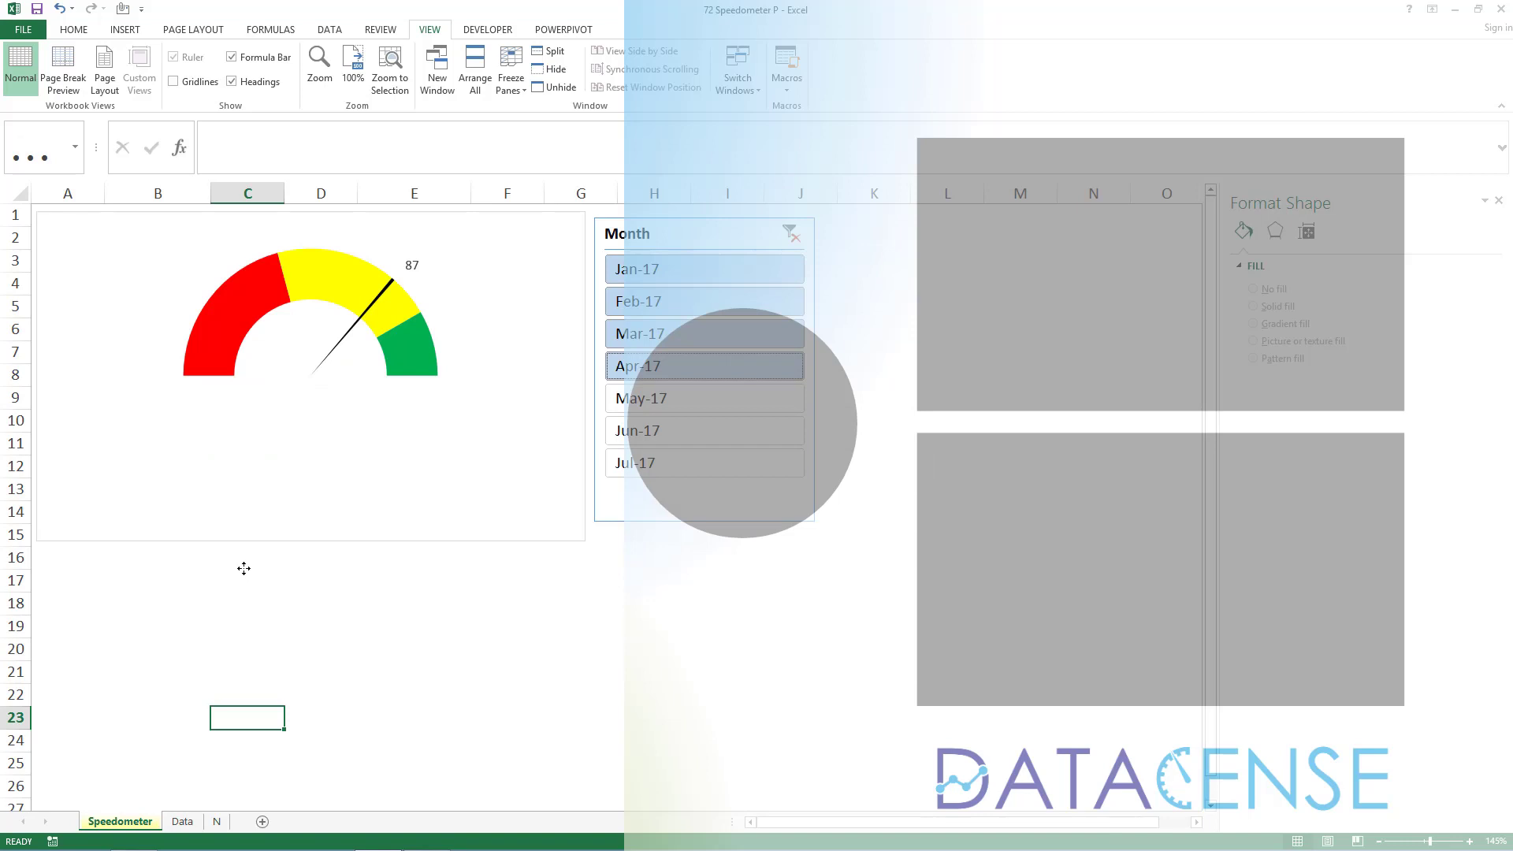